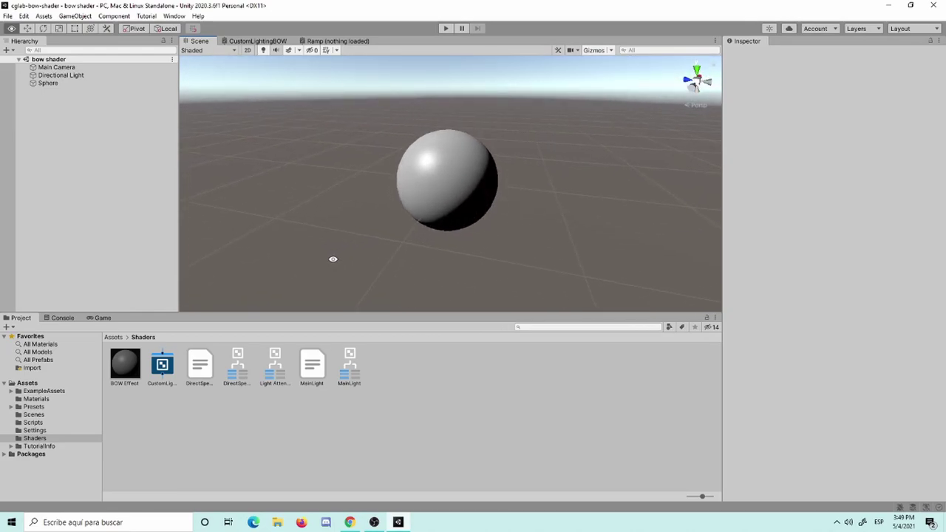
# Orbit the Scene view around the grey sphere to see how the light shades it
pyautogui.moveTo(333, 259)
pyautogui.keyDown('alt'); pyautogui.mouseDown()
pyautogui.moveTo(613, 254)
pyautogui.moveTo(461, 236)
pyautogui.moveTo(422, 218)
pyautogui.moveTo(656, 212)
pyautogui.moveTo(479, 256)
pyautogui.moveTo(420, 256)
pyautogui.moveTo(164, 215)
pyautogui.mouseUp(); pyautogui.keyUp('alt')
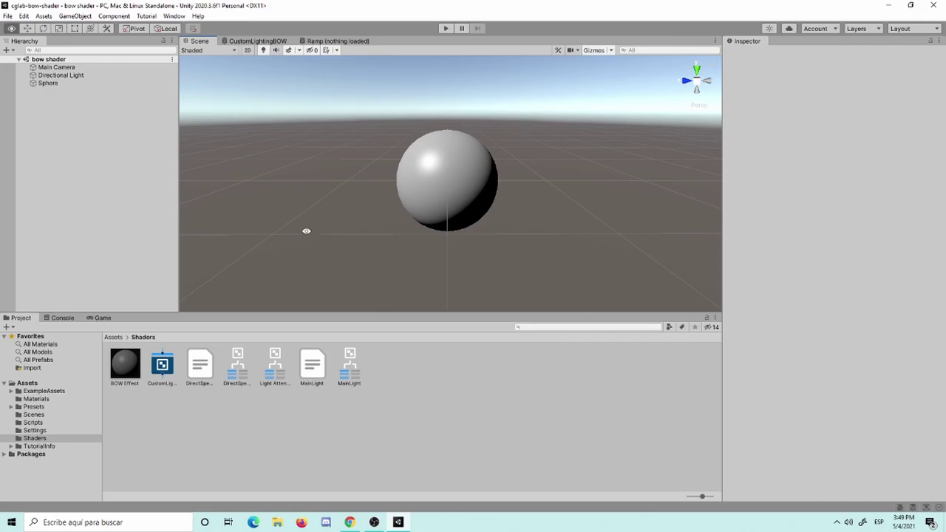
# Zoom in on the sphere and orbit repeatedly to compare its bright highlight and dark unlit side
pyautogui.scroll(3, 543, 205)
pyautogui.moveTo(543, 205)
pyautogui.keyDown('alt'); pyautogui.mouseDown()
pyautogui.moveTo(286, 179)
pyautogui.moveTo(598, 144)
pyautogui.moveTo(401, 222)
pyautogui.moveTo(602, 232)
pyautogui.mouseUp(); pyautogui.keyUp('alt')
pyautogui.scroll(1, 528, 171)
pyautogui.scroll(-4, 529, 171)
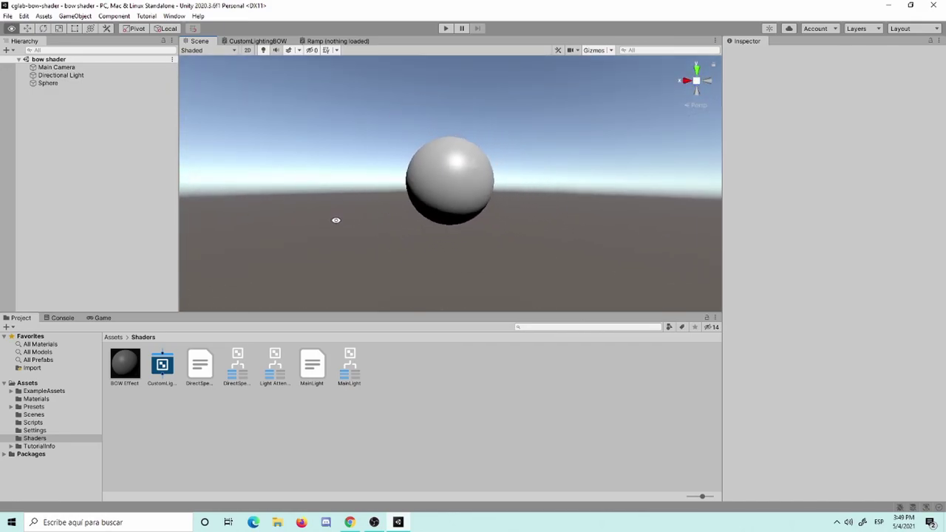
pyautogui.moveTo(333, 217)
pyautogui.keyDown('alt'); pyautogui.mouseDown()
pyautogui.moveTo(540, 217)
pyautogui.moveTo(652, 243)
pyautogui.moveTo(528, 213)
pyautogui.moveTo(222, 240)
pyautogui.moveTo(374, 232)
pyautogui.mouseUp(); pyautogui.keyUp('alt')
pyautogui.scroll(3, 525, 232)
pyautogui.moveTo(675, 234)
pyautogui.keyDown('alt'); pyautogui.mouseDown()
pyautogui.moveTo(640, 214)
pyautogui.moveTo(459, 226)
pyautogui.moveTo(533, 213)
pyautogui.moveTo(350, 165)
pyautogui.moveTo(646, 165)
pyautogui.moveTo(653, 217)
pyautogui.mouseUp(); pyautogui.keyUp('alt')
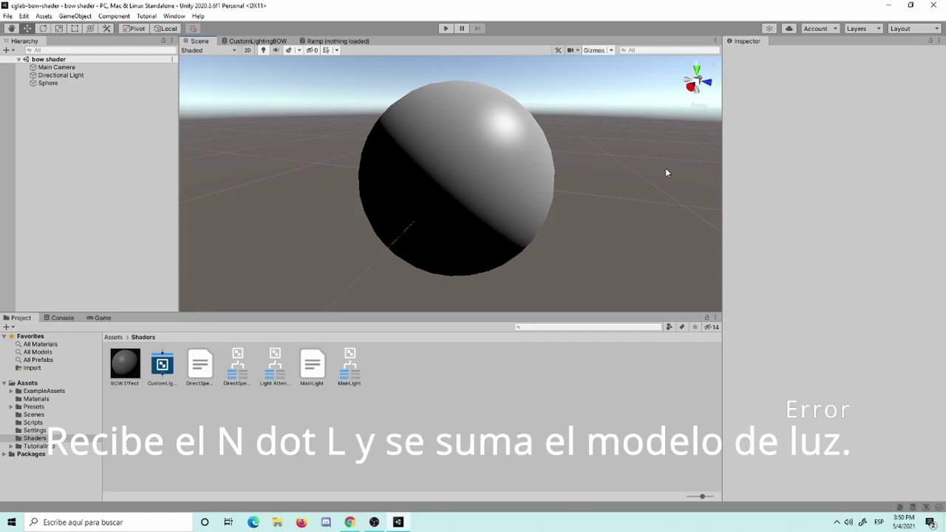
pyautogui.keyDown('alt'); pyautogui.moveTo(686, 174); pyautogui.dragTo(11, 210); pyautogui.keyUp('alt')
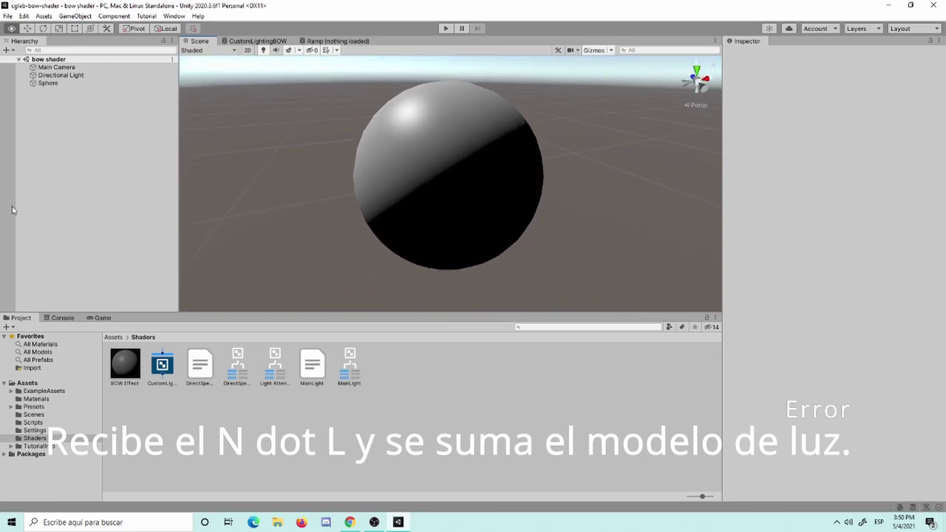
pyautogui.keyDown('alt'); pyautogui.moveTo(502, 156); pyautogui.dragTo(541, 183); pyautogui.keyUp('alt')
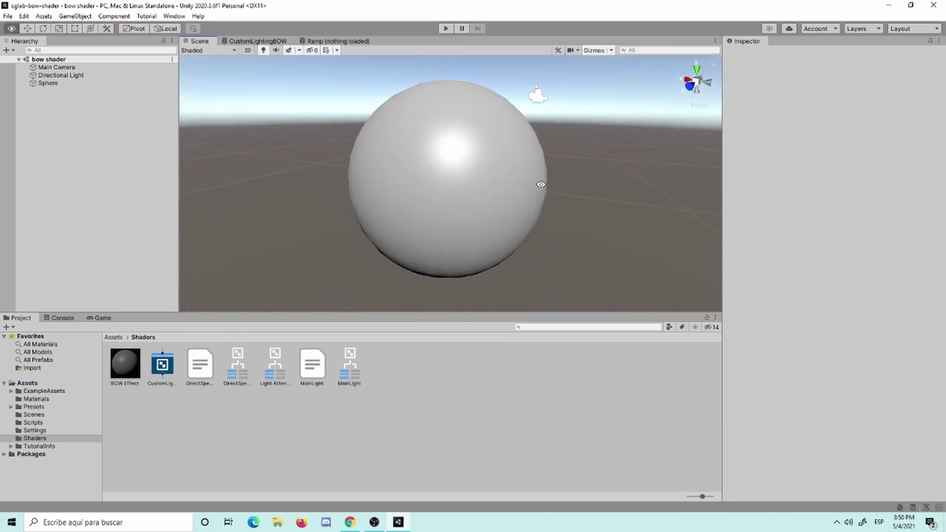
pyautogui.keyDown('alt'); pyautogui.moveTo(541, 184); pyautogui.dragTo(489, 207); pyautogui.keyUp('alt')
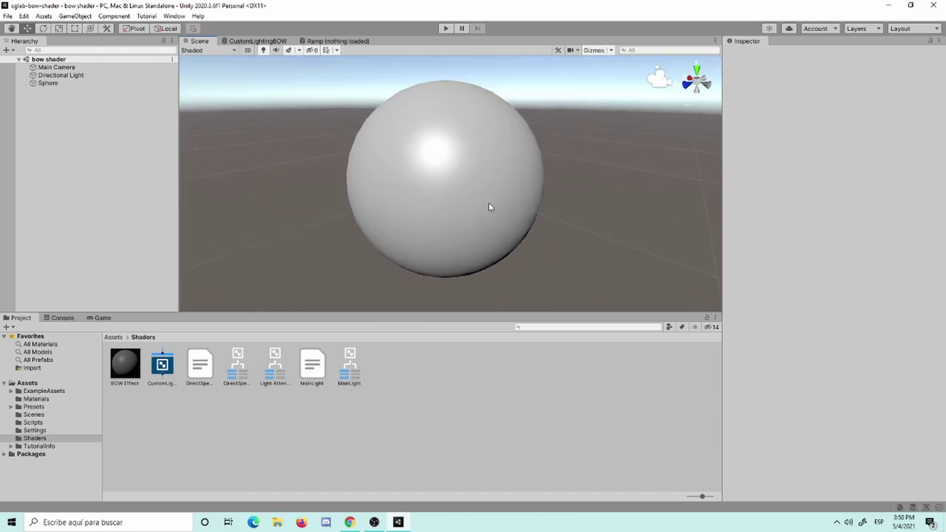
# Lower the BOW Effect material's Smoothness to 0.45 and set its Albedo to light grey D7D7D7
pyautogui.click(486, 208)
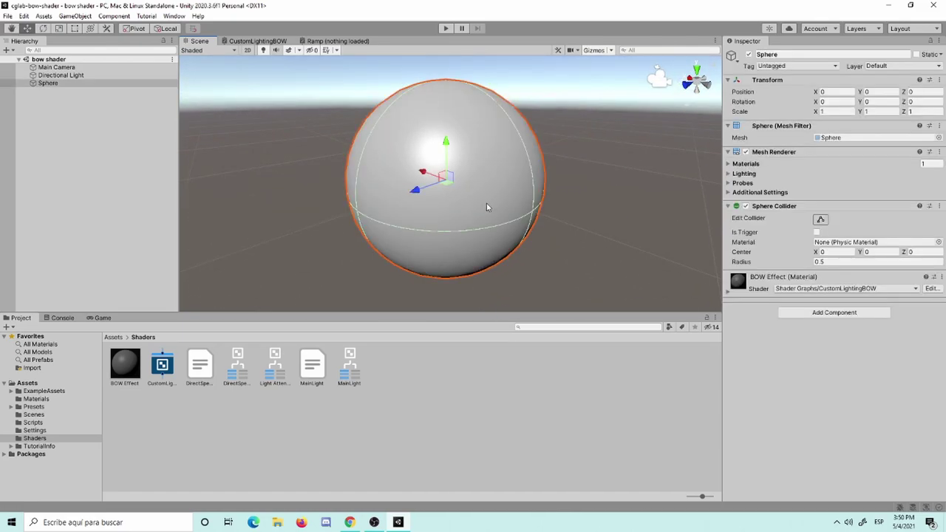
pyautogui.click(729, 294)
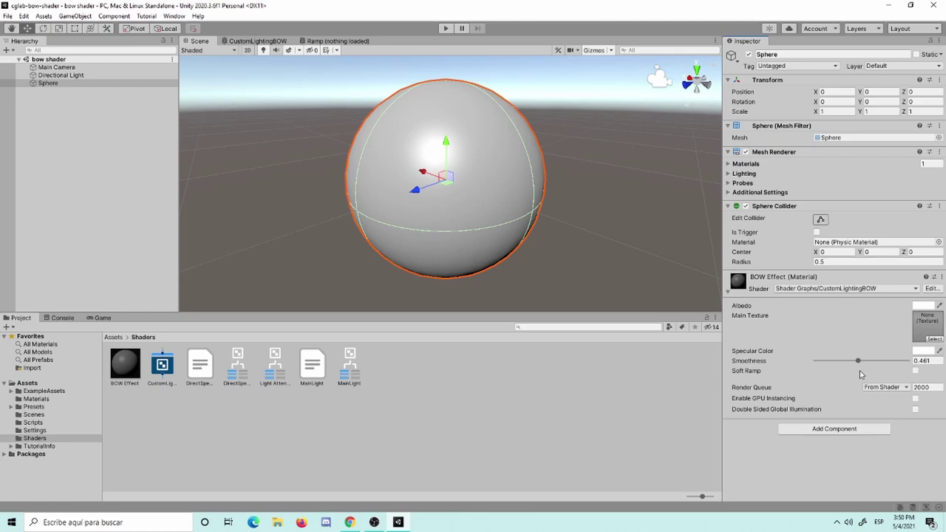
pyautogui.moveTo(858, 362); pyautogui.dragTo(855, 367)
pyautogui.click(922, 307)
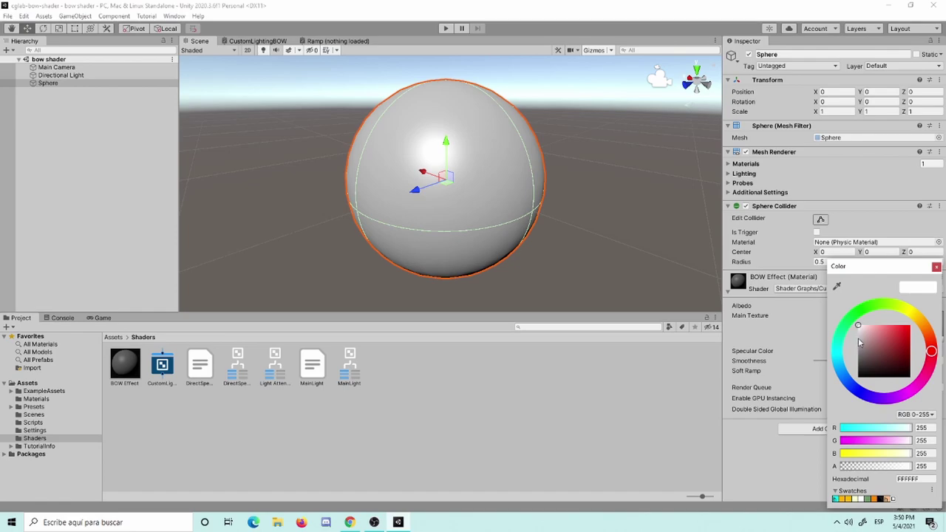
pyautogui.moveTo(860, 341); pyautogui.dragTo(829, 337)
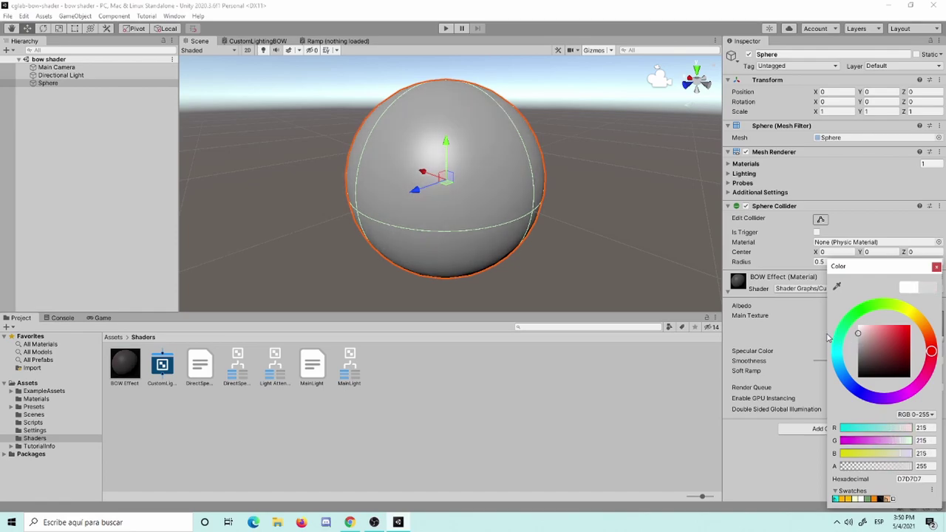
pyautogui.click(82, 76)
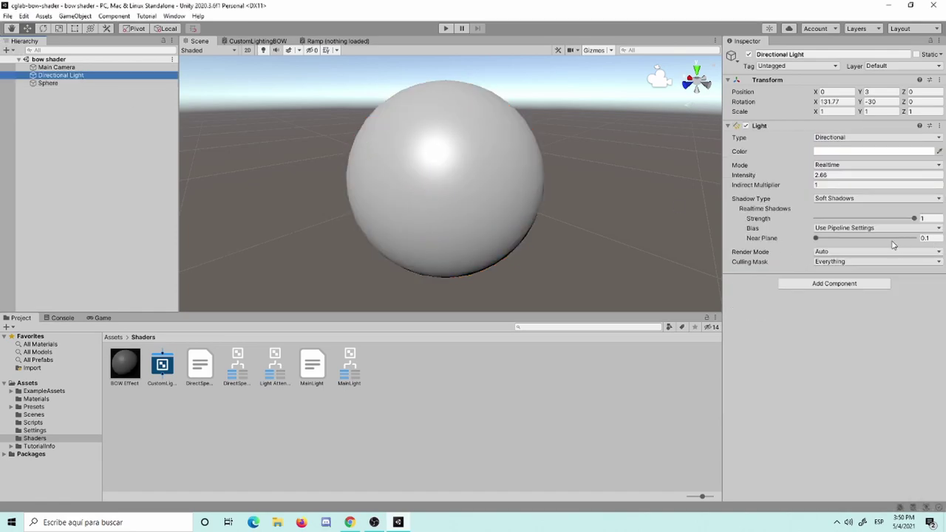
# Try Directional Light Intensity values around 2.6 and 2.65
pyautogui.click(831, 176)
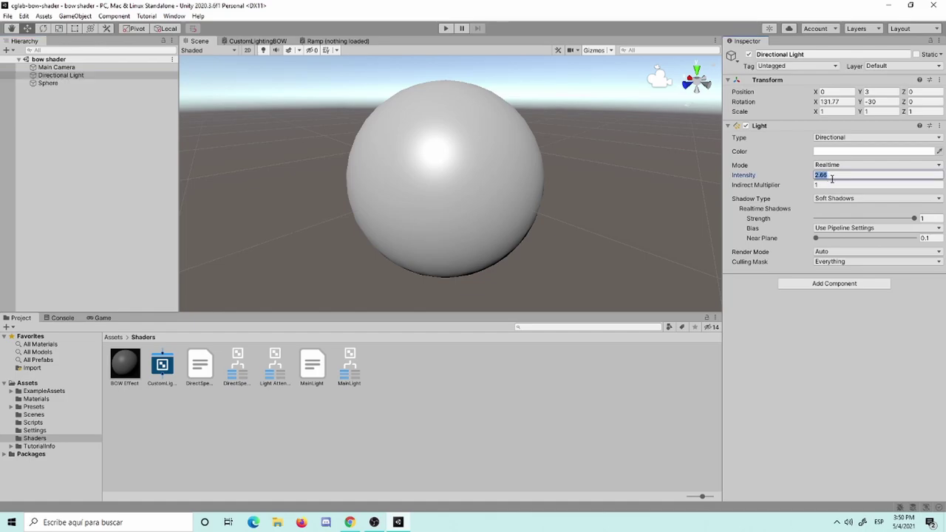
pyautogui.write('2.6')
pyautogui.write('2')
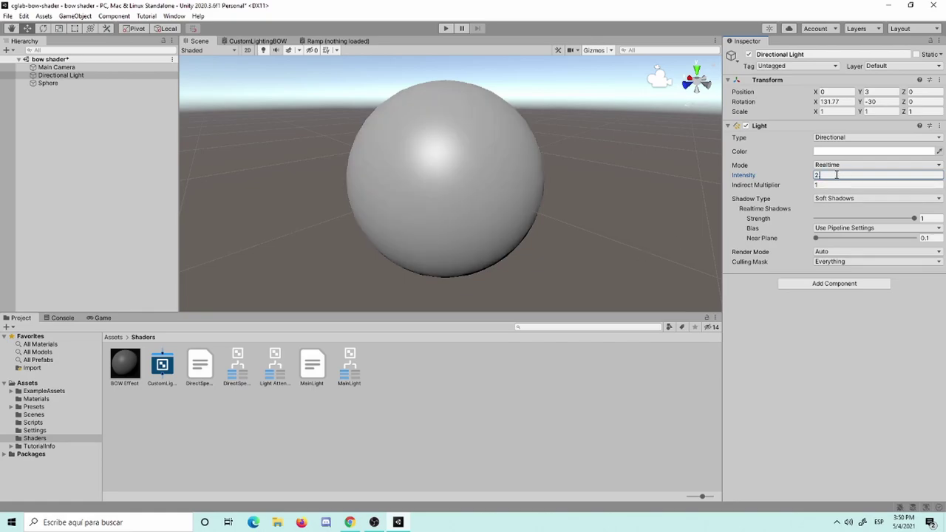
pyautogui.write('.5')
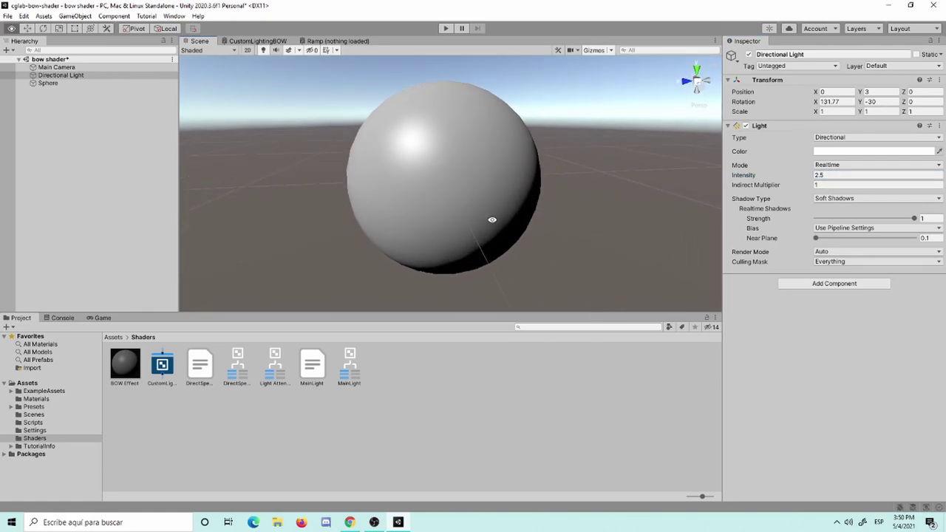
pyautogui.click(535, 197)
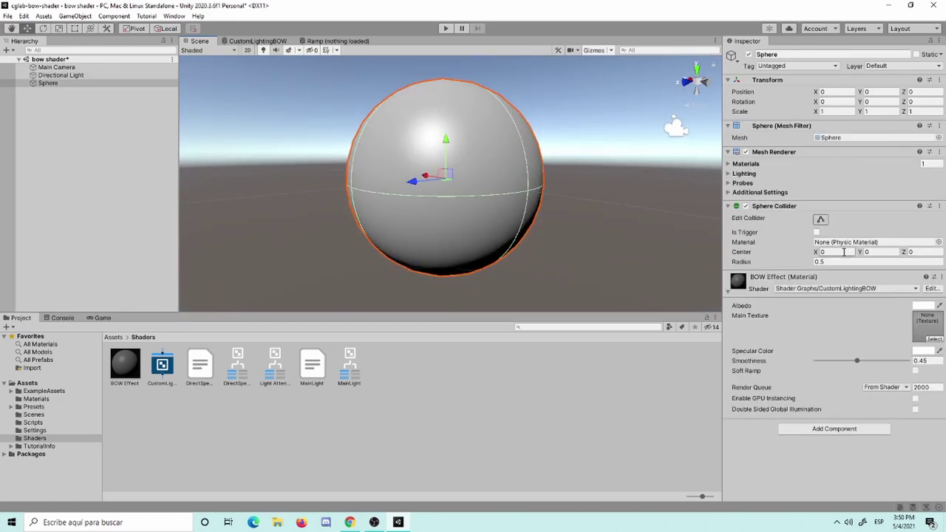
pyautogui.click(96, 76)
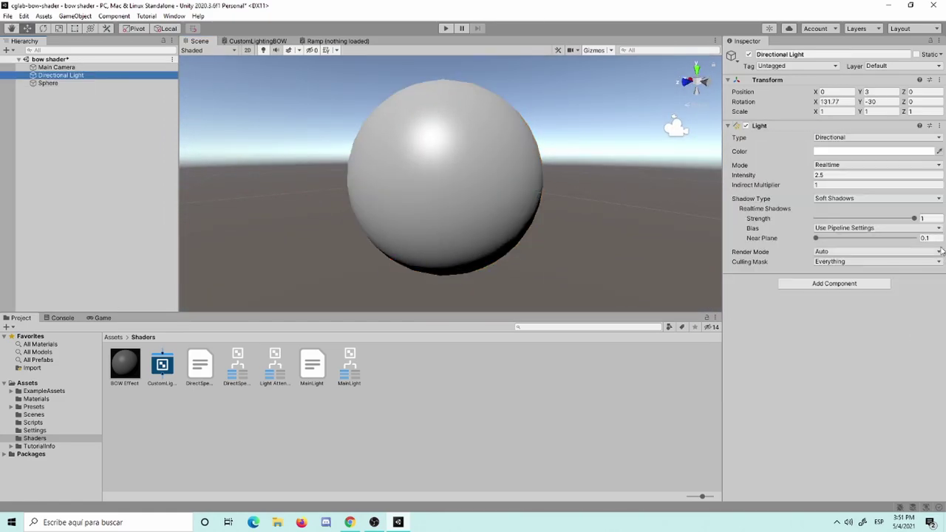
pyautogui.click(842, 164)
pyautogui.click(836, 174)
pyautogui.click(838, 175)
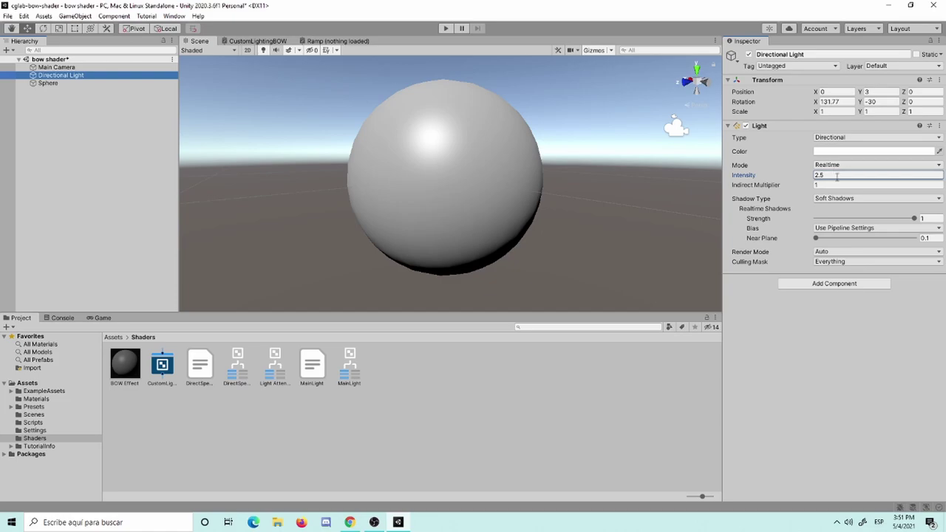
pyautogui.write('2.65')
# Enter 3.56, then scrub the Directional Light Intensity down to about 3.07
pyautogui.doubleClick(819, 175)
pyautogui.write('3.56')
pyautogui.moveTo(820, 178); pyautogui.dragTo(813, 175)
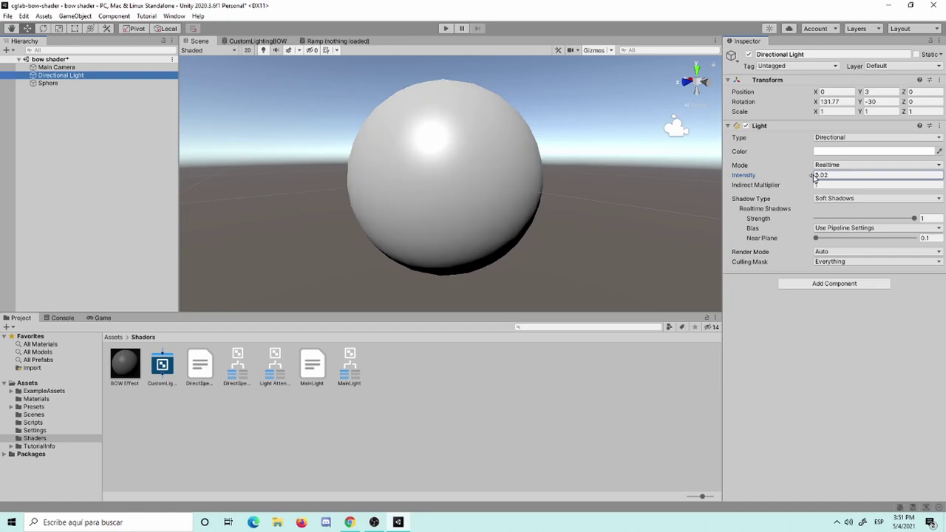
pyautogui.scroll(-3, 658, 198)
pyautogui.moveTo(658, 198)
pyautogui.keyDown('alt'); pyautogui.mouseDown()
pyautogui.moveTo(596, 286)
pyautogui.moveTo(423, 265)
pyautogui.mouseUp(); pyautogui.keyUp('alt')
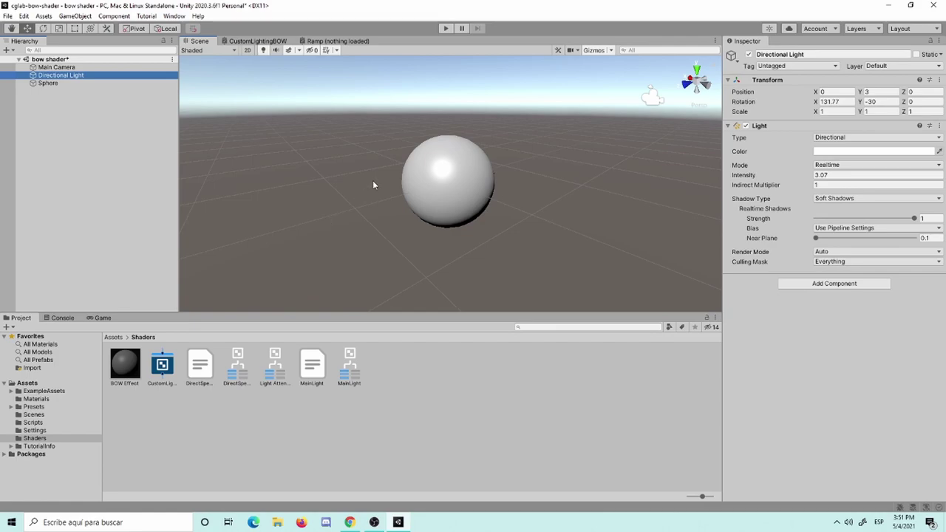
# Review the sphere's BOW Effect material and Specular Color, then select the CustomLightingBOW graph asset
pyautogui.click(125, 363)
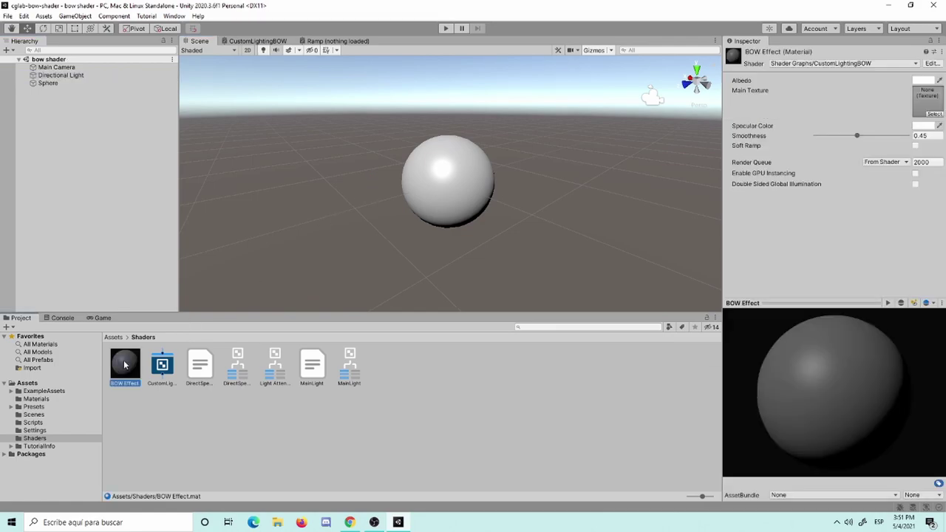
pyautogui.moveTo(471, 233)
pyautogui.keyDown('alt'); pyautogui.mouseDown()
pyautogui.moveTo(406, 118)
pyautogui.moveTo(581, 197)
pyautogui.moveTo(518, 192)
pyautogui.mouseUp(); pyautogui.keyUp('alt')
pyautogui.click(459, 209)
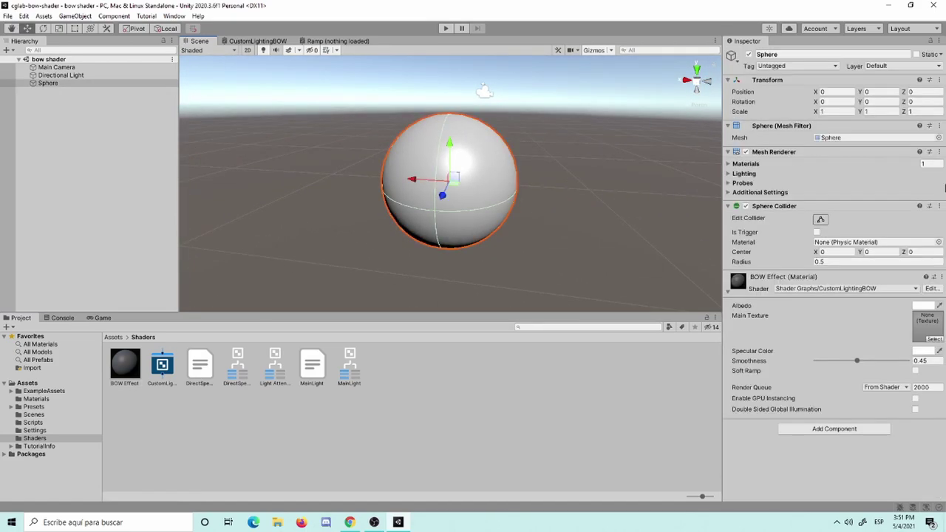
pyautogui.click(923, 351)
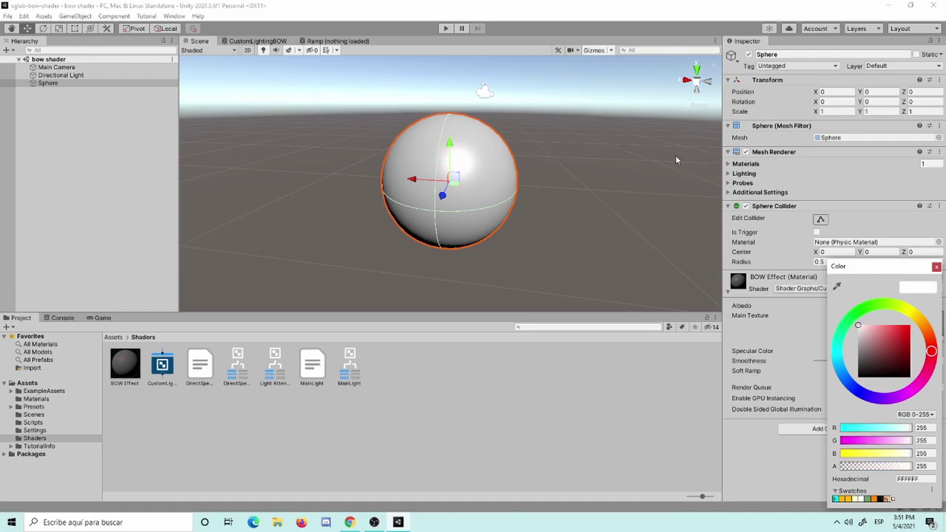
pyautogui.click(559, 171)
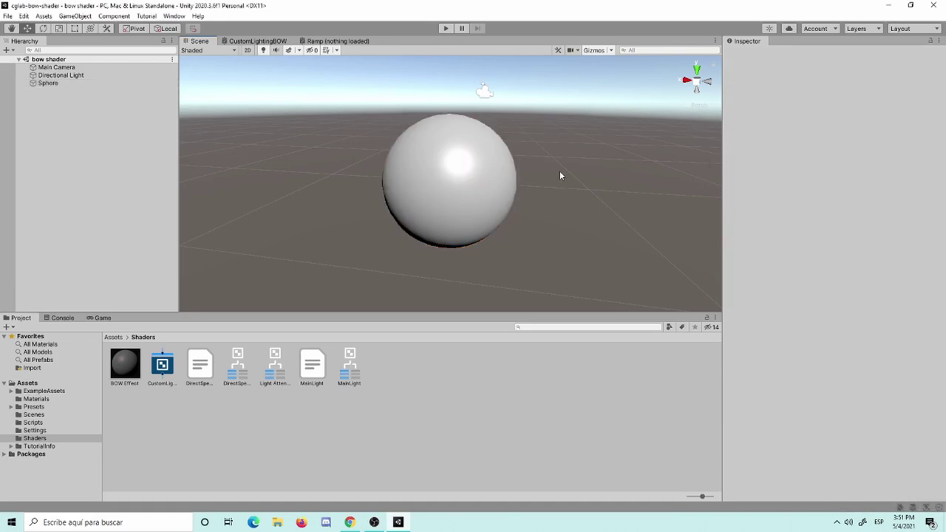
pyautogui.click(161, 374)
pyautogui.doubleClick(161, 367)
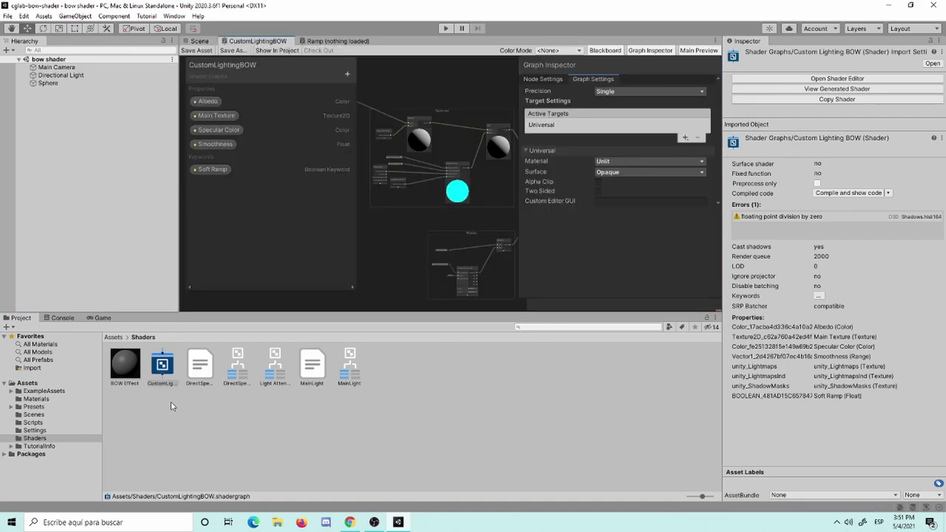
pyautogui.hotkey('shift', 'space')
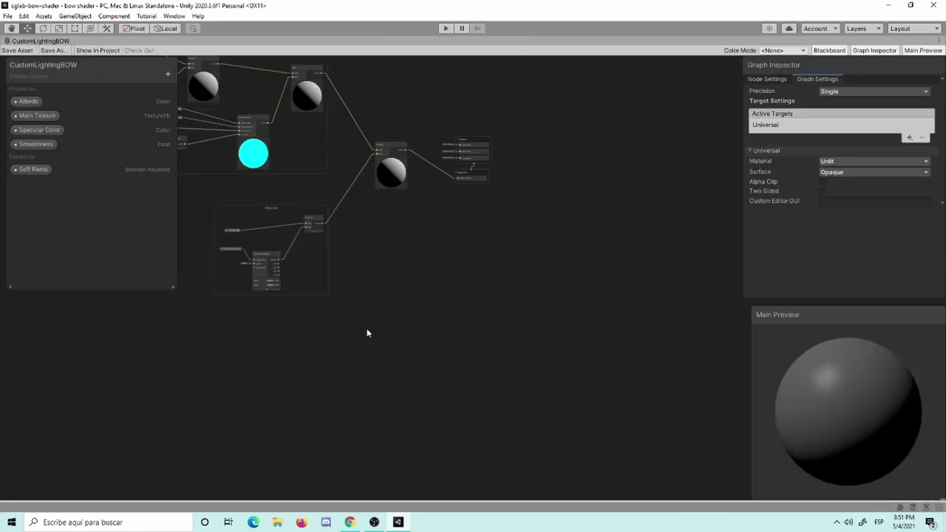
pyautogui.scroll(3, 368, 332)
pyautogui.moveTo(387, 248); pyautogui.dragTo(405, 335, button='middle')
pyautogui.scroll(3, 377, 409)
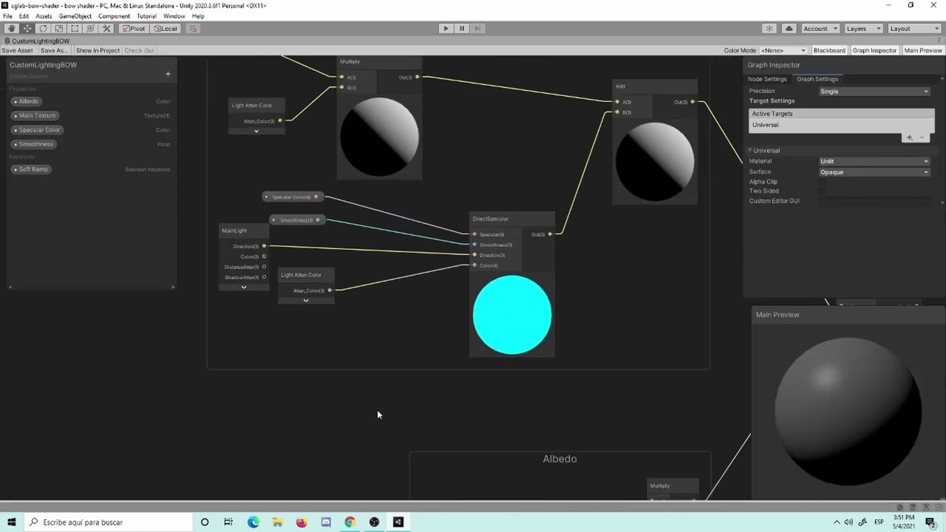
pyautogui.moveTo(377, 410); pyautogui.dragTo(408, 459, button='middle')
pyautogui.scroll(-1, 408, 403)
pyautogui.scroll(-1, 408, 408)
pyautogui.scroll(1, 384, 320)
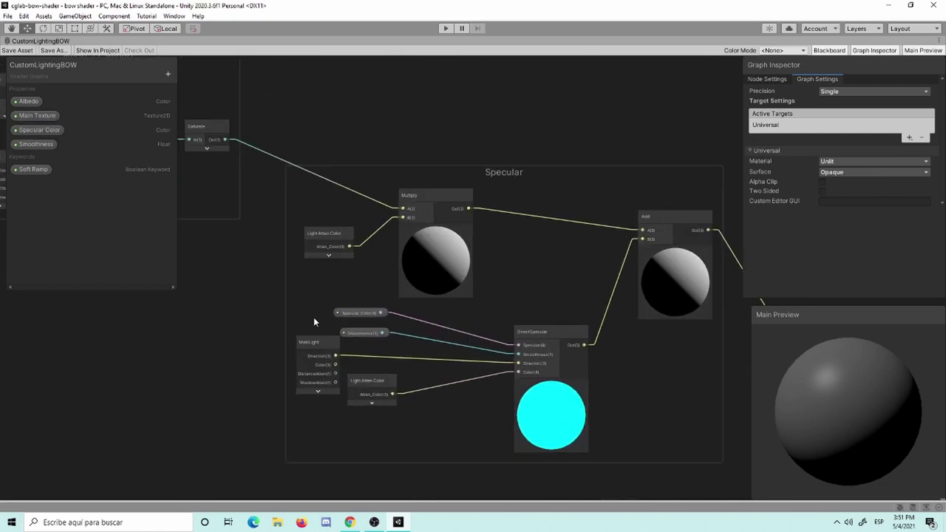
pyautogui.moveTo(314, 317)
pyautogui.mouseDown(button='middle')
pyautogui.moveTo(563, 331)
pyautogui.moveTo(346, 313)
pyautogui.mouseUp(button='middle')
pyautogui.scroll(-2, 563, 331)
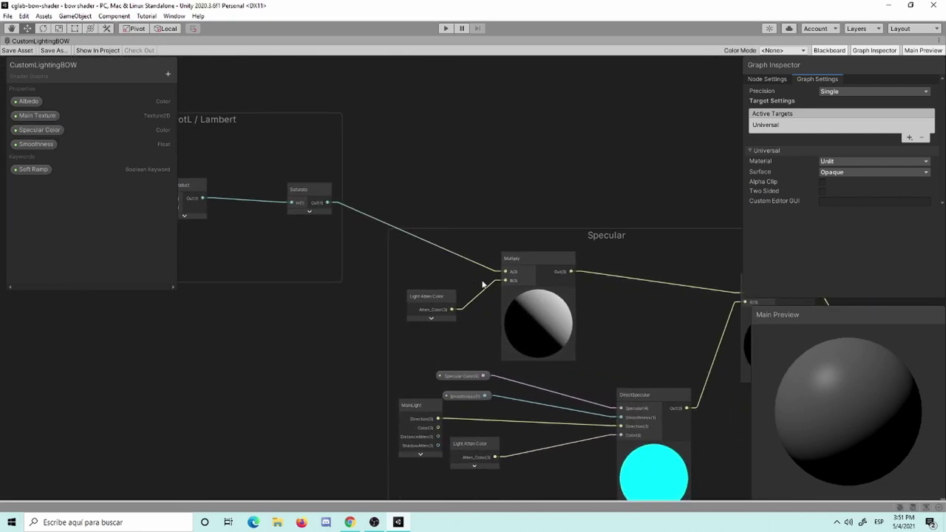
pyautogui.scroll(2, 632, 367)
pyautogui.moveTo(632, 367); pyautogui.dragTo(503, 247, button='middle')
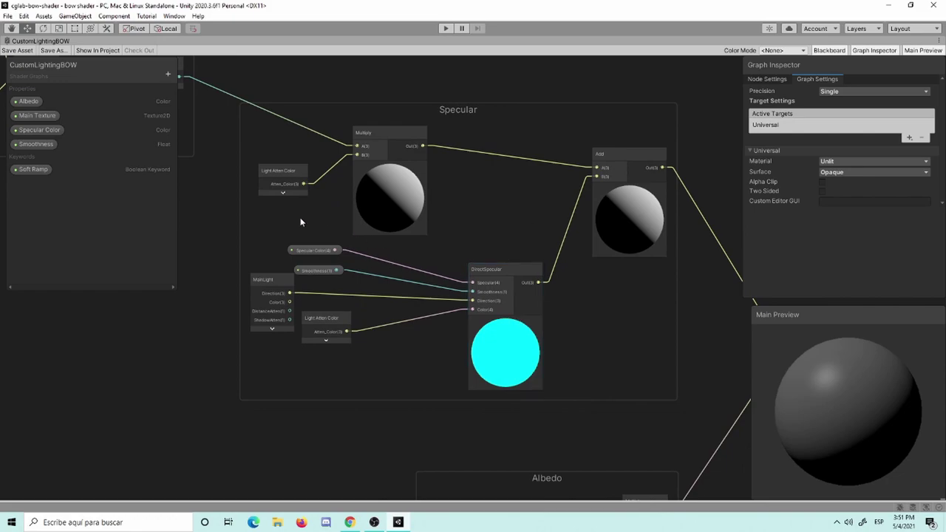
pyautogui.scroll(-1, 229, 284)
pyautogui.moveTo(230, 285); pyautogui.dragTo(314, 320, button='middle')
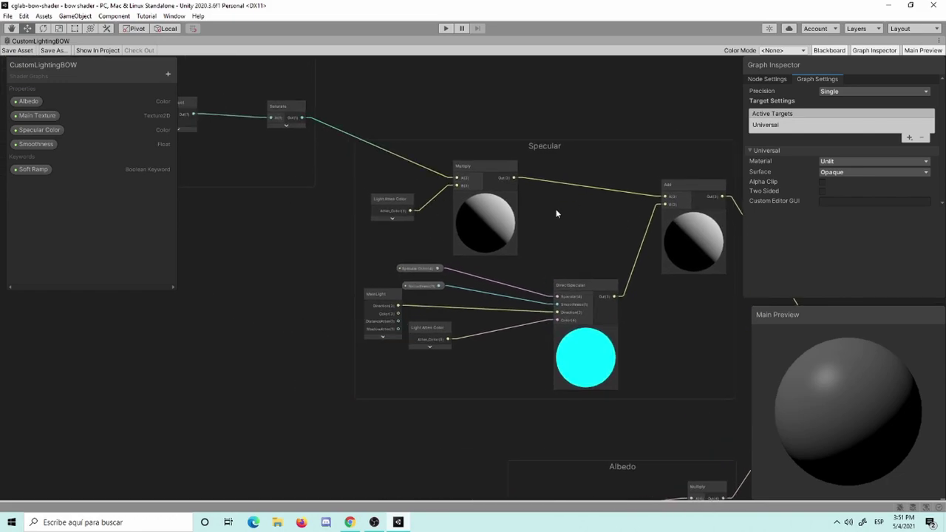
pyautogui.hotkey('shift', 'space')
# Create a Shader Sub Graph in the Shaders folder and name it Lambert
pyautogui.rightClick(408, 404)
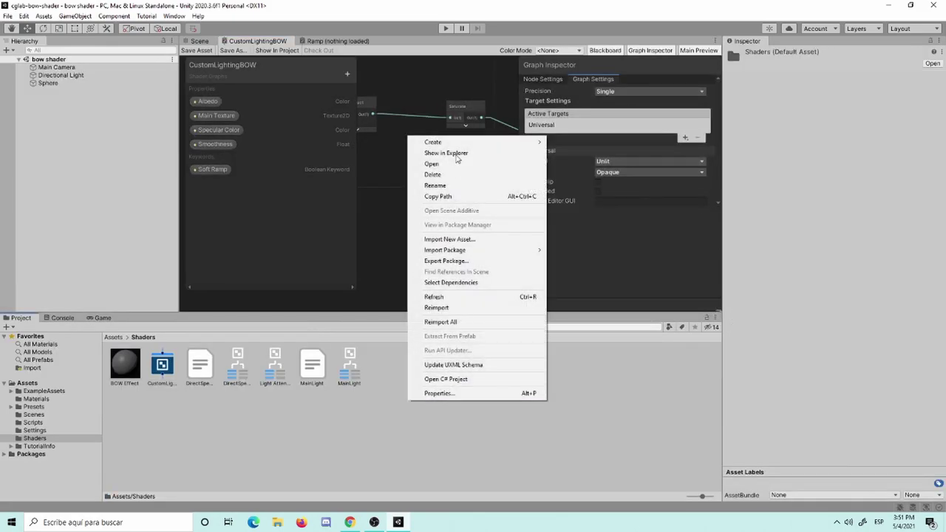
pyautogui.moveTo(464, 146)
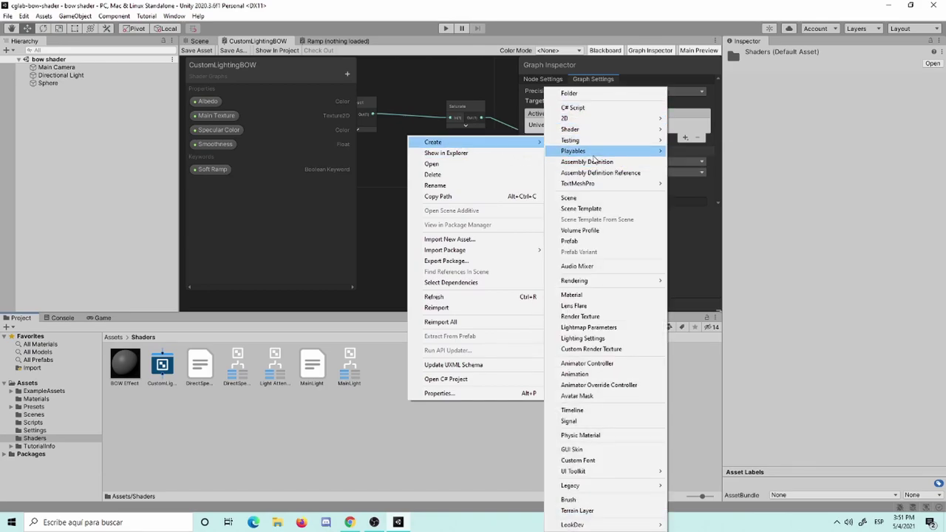
pyautogui.moveTo(662, 130)
pyautogui.click(714, 198)
pyautogui.write('Lambert')
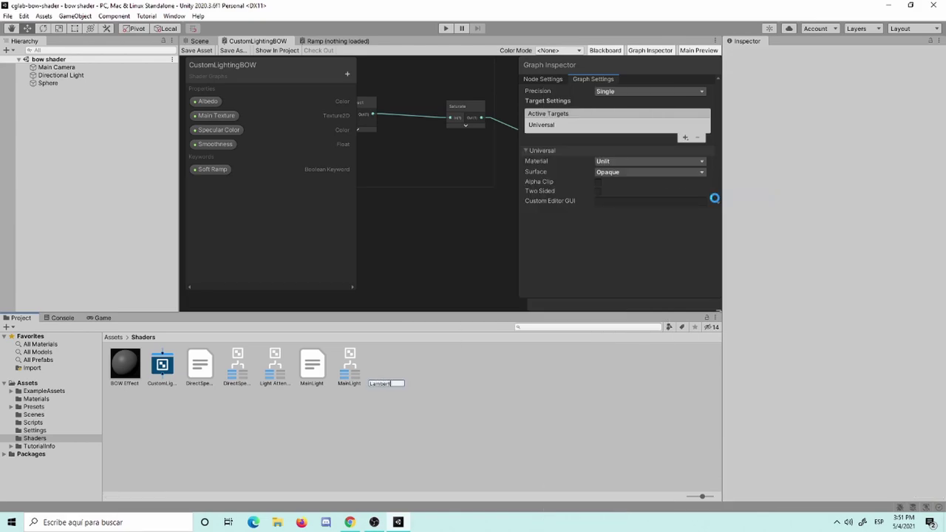
pyautogui.press('Return')
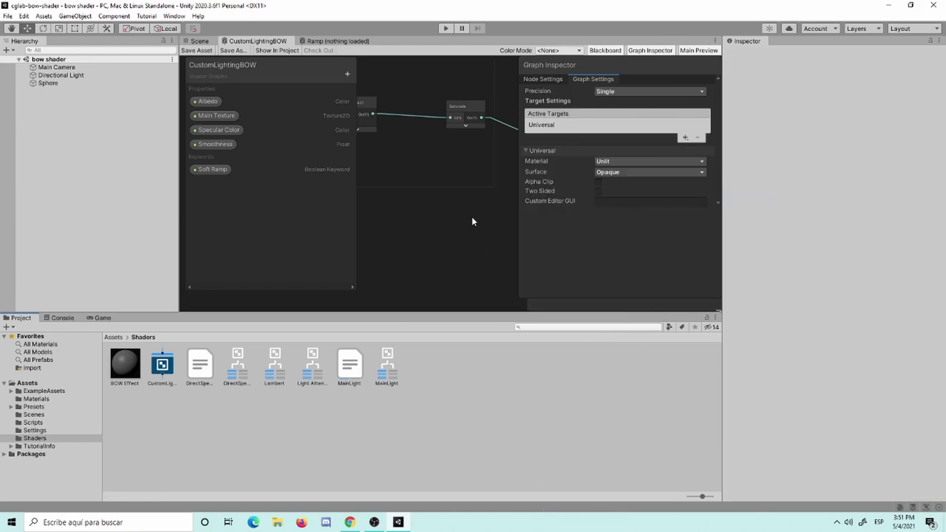
# Zoom and pan the graph to bring the Multiply and light nodes into view
pyautogui.scroll(3, 472, 216)
pyautogui.scroll(3, 479, 173)
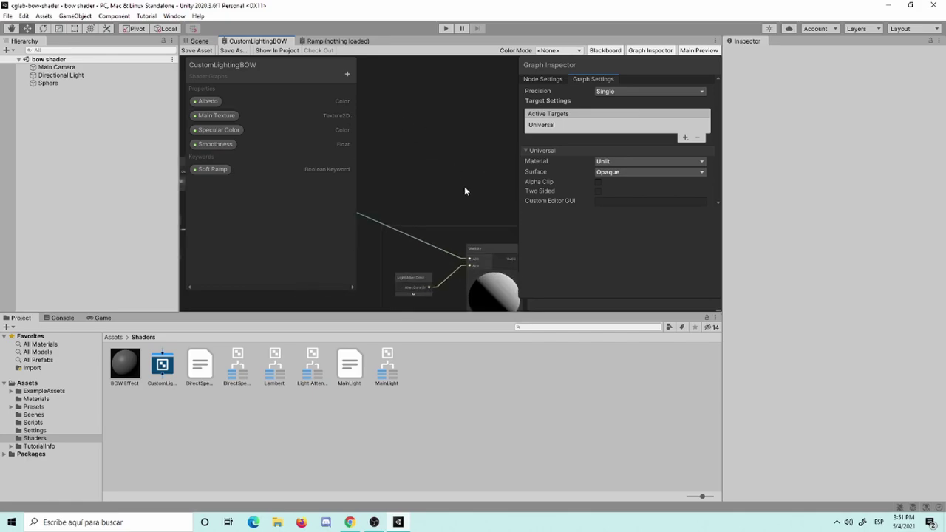
pyautogui.scroll(-3, 437, 161)
pyautogui.scroll(-3, 409, 127)
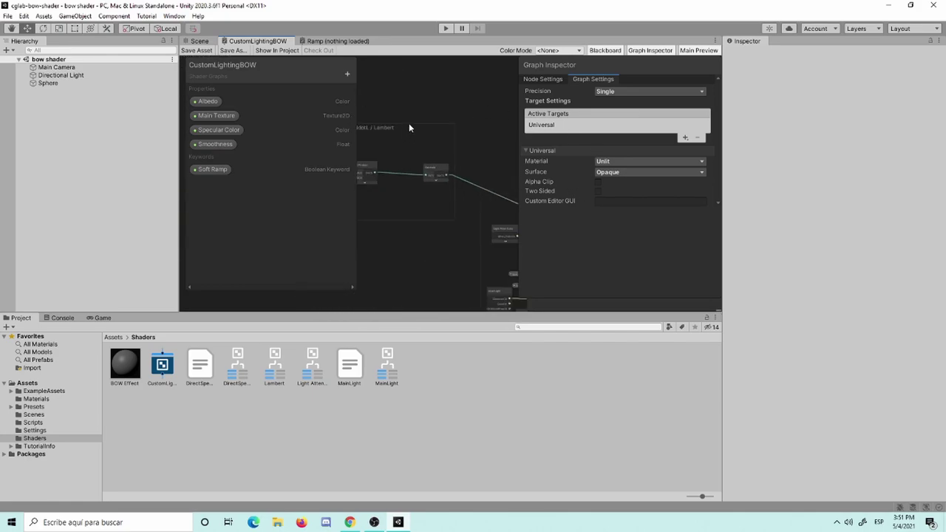
pyautogui.scroll(2, 409, 128)
pyautogui.scroll(2, 467, 116)
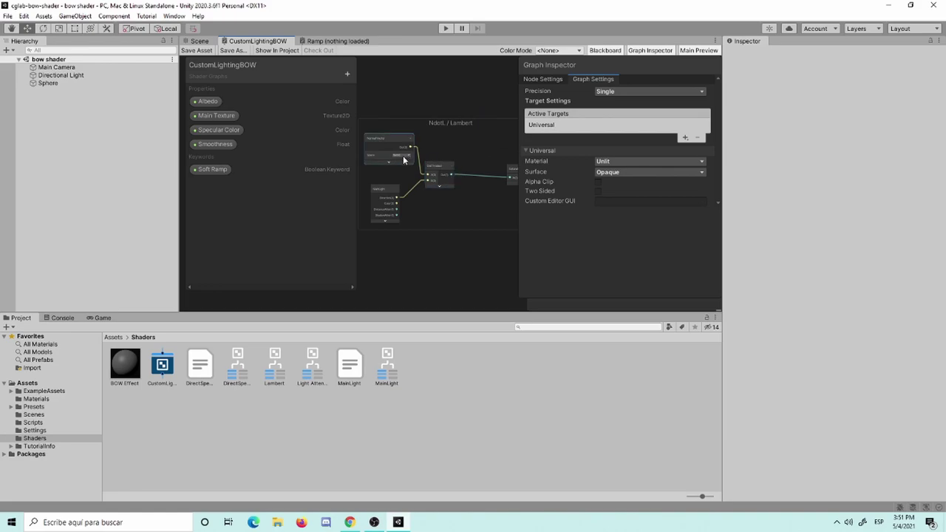
pyautogui.moveTo(490, 111); pyautogui.dragTo(464, 90, button='middle')
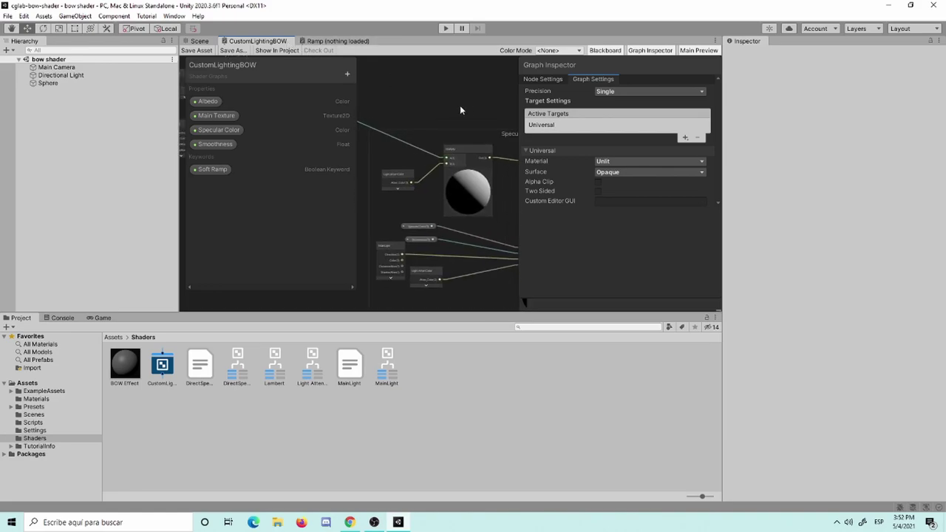
pyautogui.scroll(1, 462, 92)
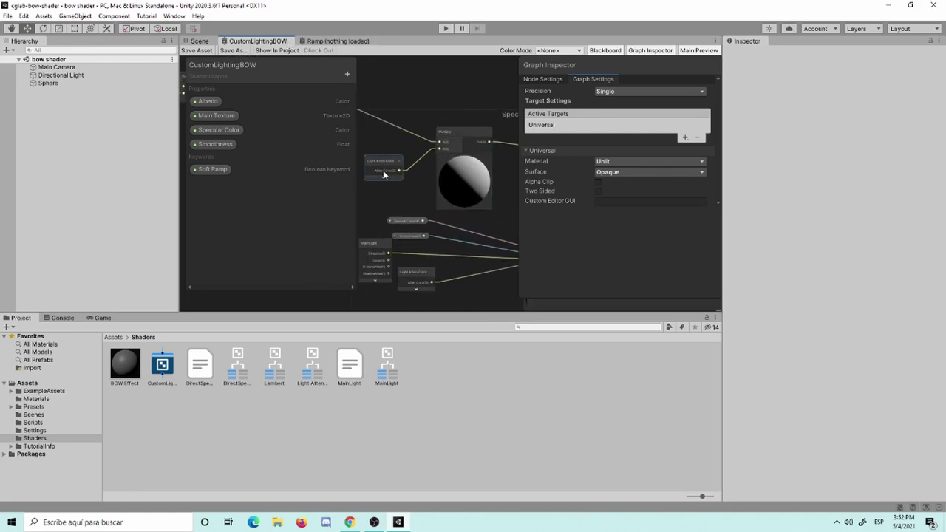
pyautogui.scroll(-5, 397, 94)
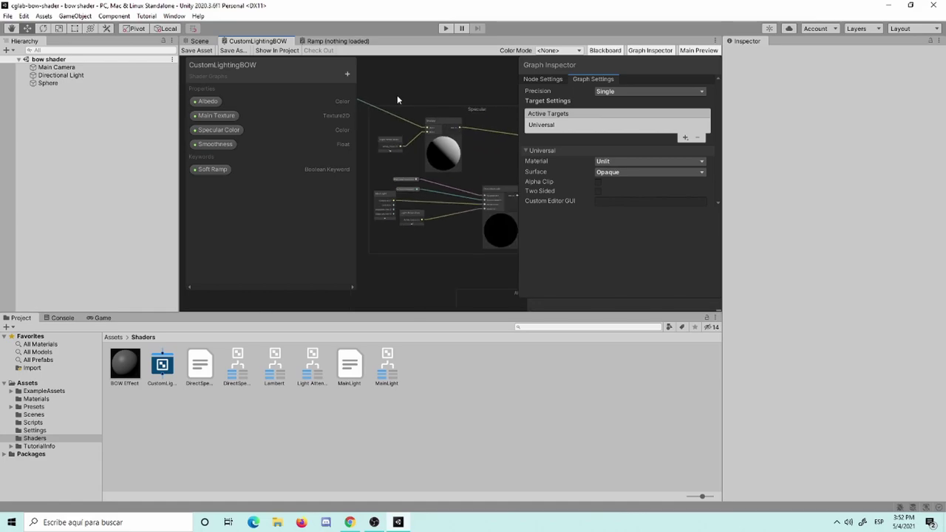
pyautogui.scroll(2, 453, 140)
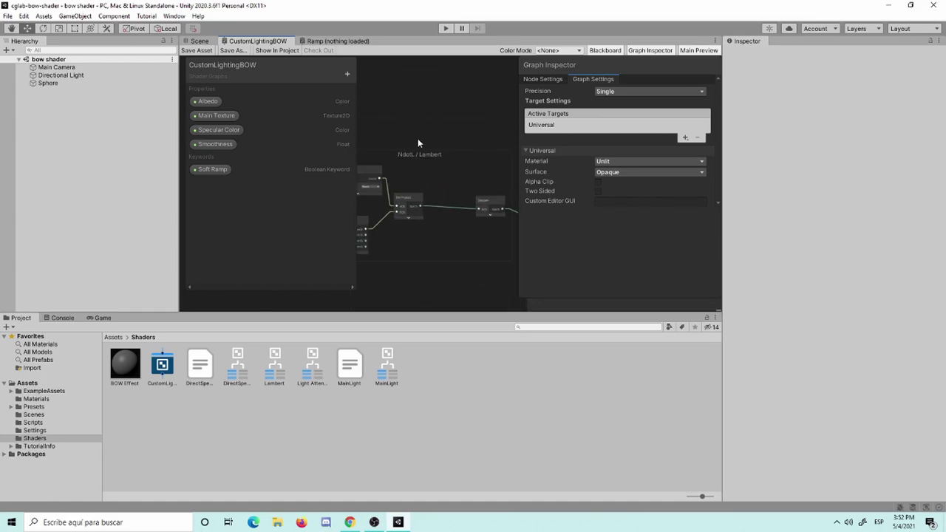
# Create another Sub Graph via Create > Shader > Sub Graph, naming it NdotL
pyautogui.rightClick(452, 386)
pyautogui.moveTo(562, 125)
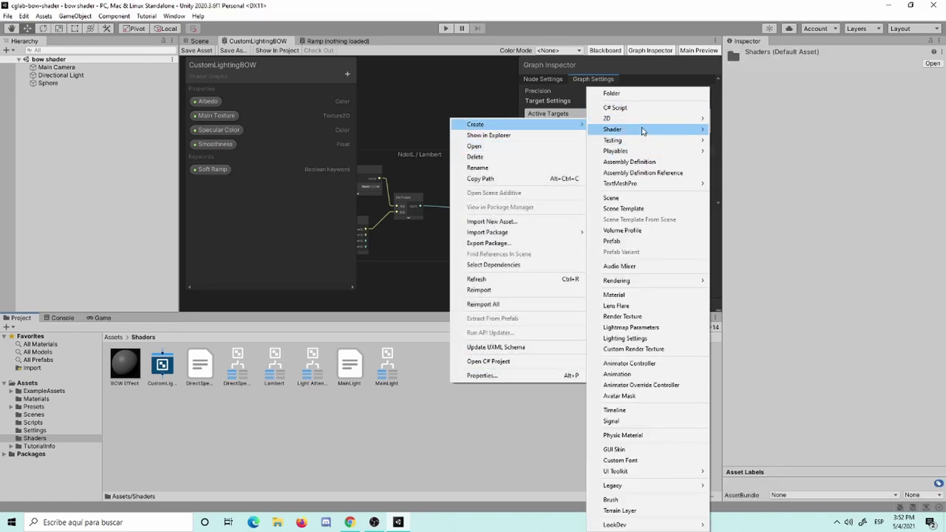
pyautogui.moveTo(642, 131)
pyautogui.click(779, 201)
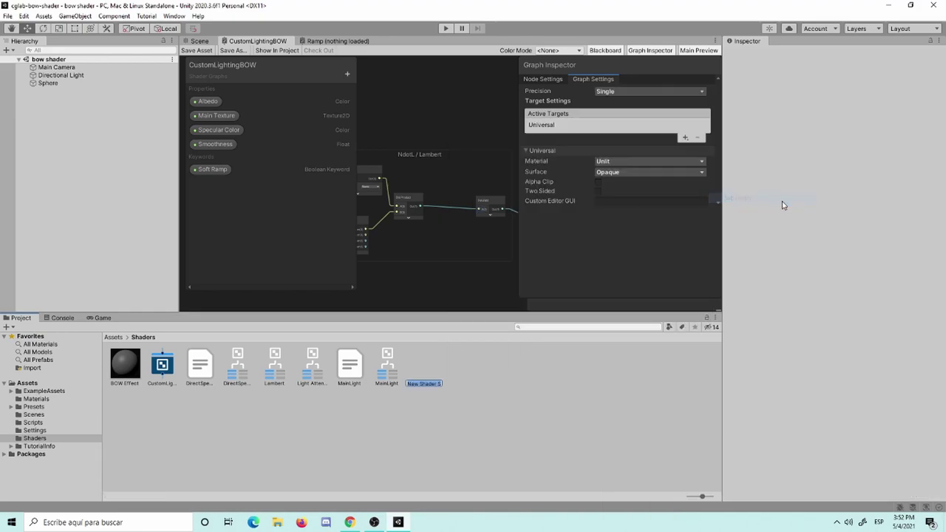
pyautogui.write('NdotL')
pyautogui.press('Return')
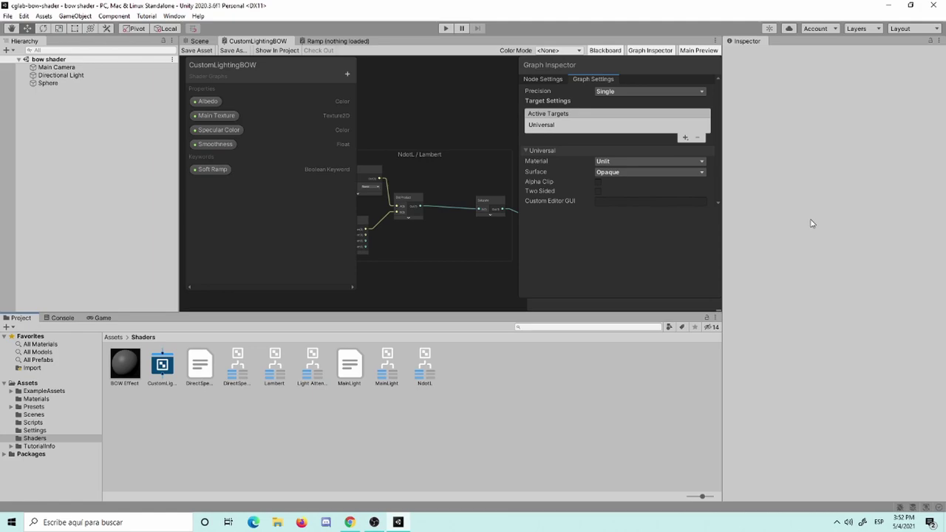
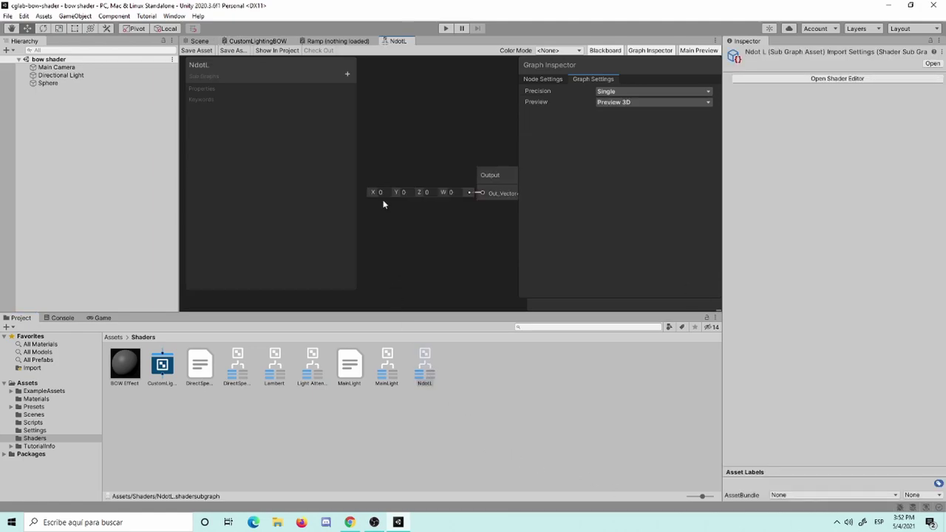
# Maximize the NdotL graph and add a world-space Normal Vector node
pyautogui.hotkey('shift', 'space')
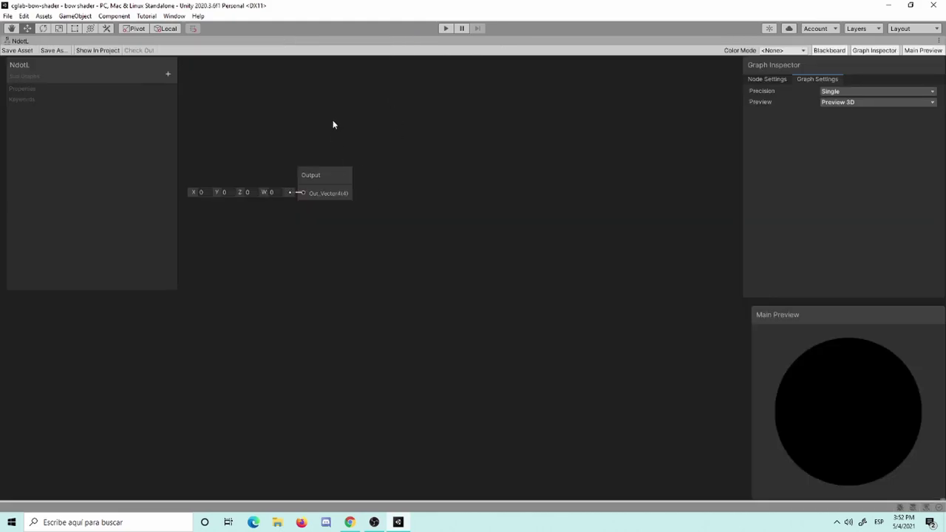
pyautogui.press('space')
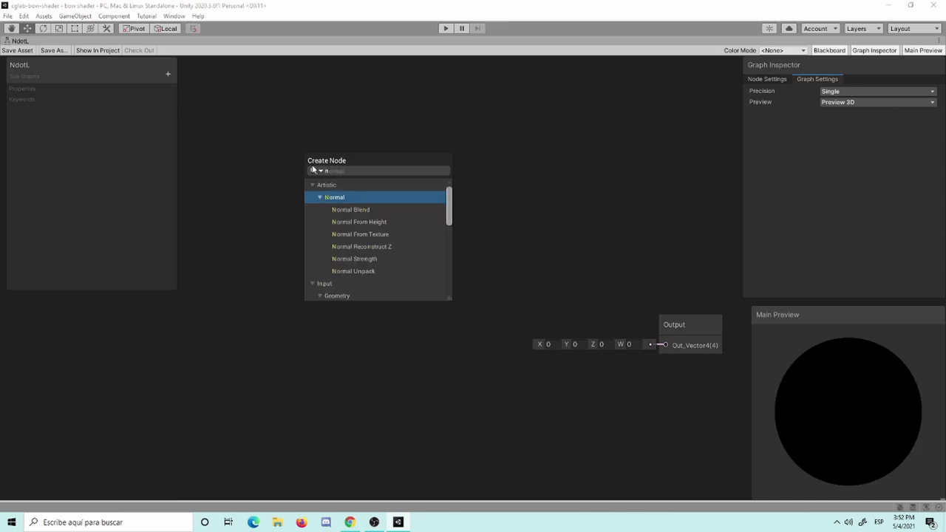
pyautogui.write('norma')
pyautogui.press('Down')
pyautogui.press('Down')
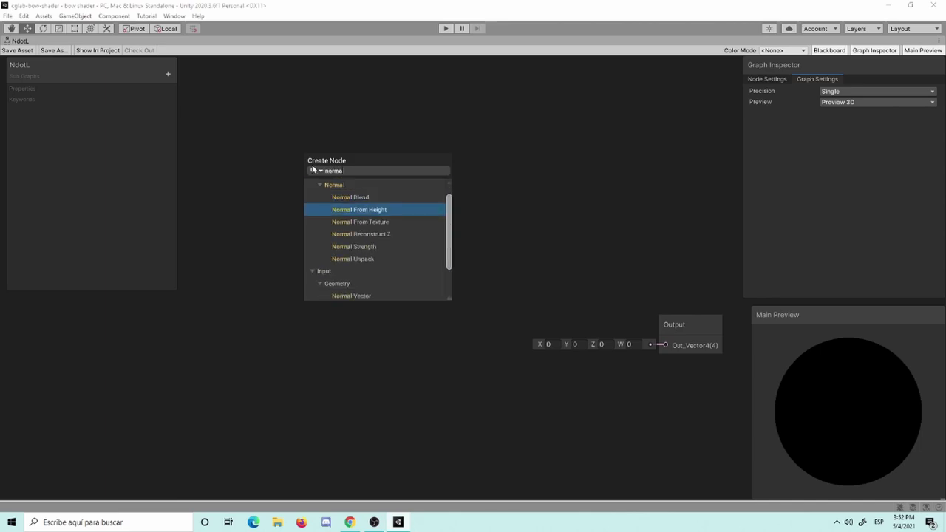
pyautogui.press('Down')
pyautogui.press('Down')
pyautogui.press('Down')
pyautogui.press('Down')
pyautogui.press('Down')
pyautogui.press('Down')
pyautogui.press('Return')
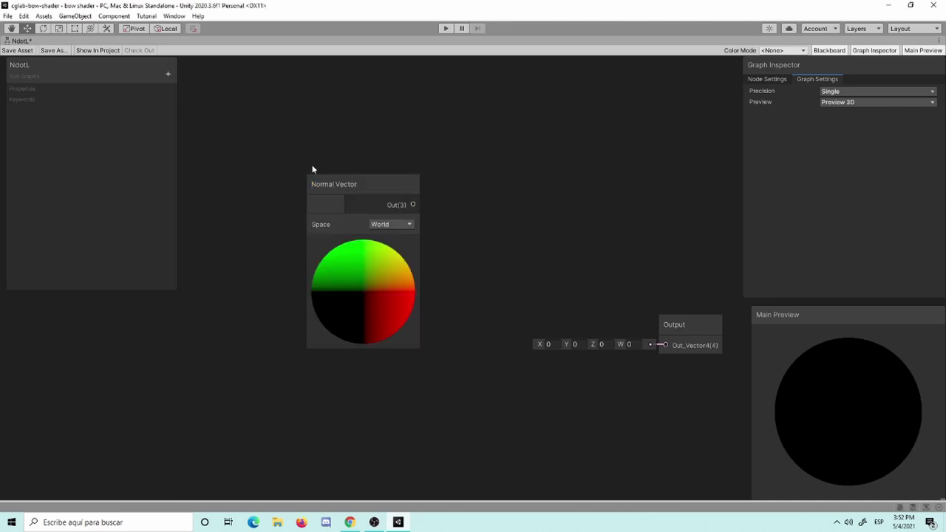
# Add a MainLight node and place it below the Normal Vector node
pyautogui.press('space')
pyautogui.write('ligh')
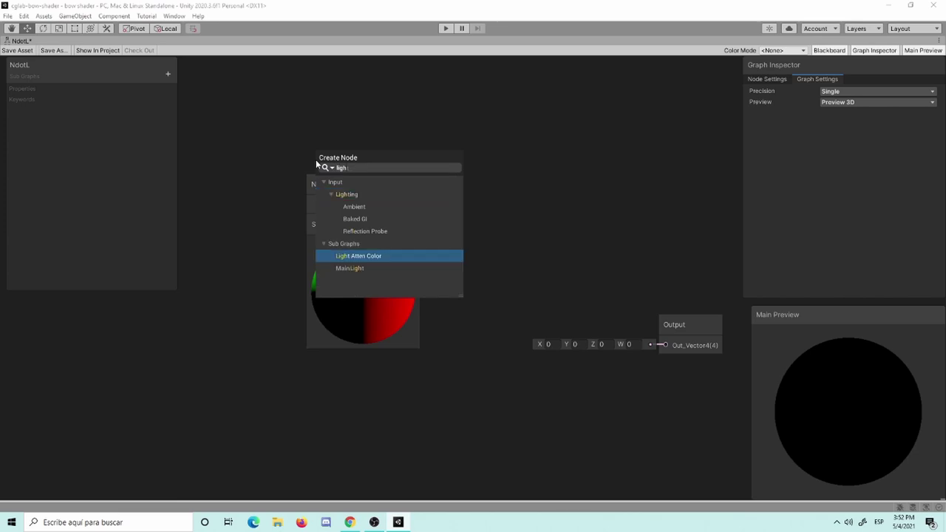
pyautogui.press('Down')
pyautogui.press('Return')
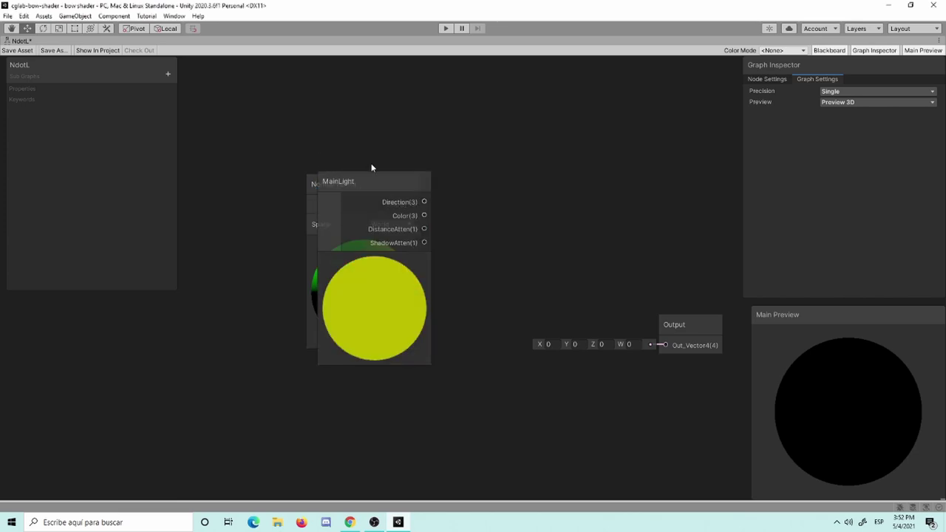
pyautogui.moveTo(373, 172); pyautogui.dragTo(357, 371)
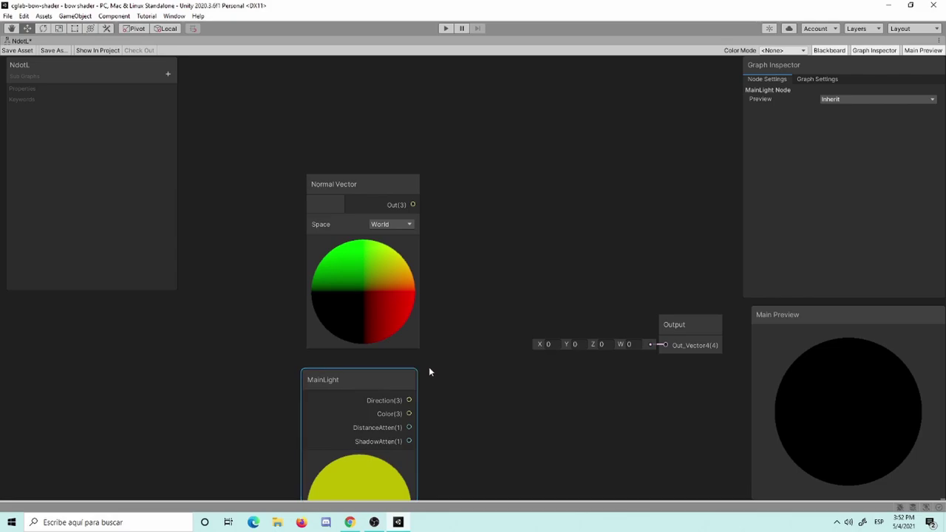
# Add a Dot Product node and collapse the Normal Vector and MainLight previews
pyautogui.press('a')
pyautogui.click(521, 189)
pyautogui.press('space')
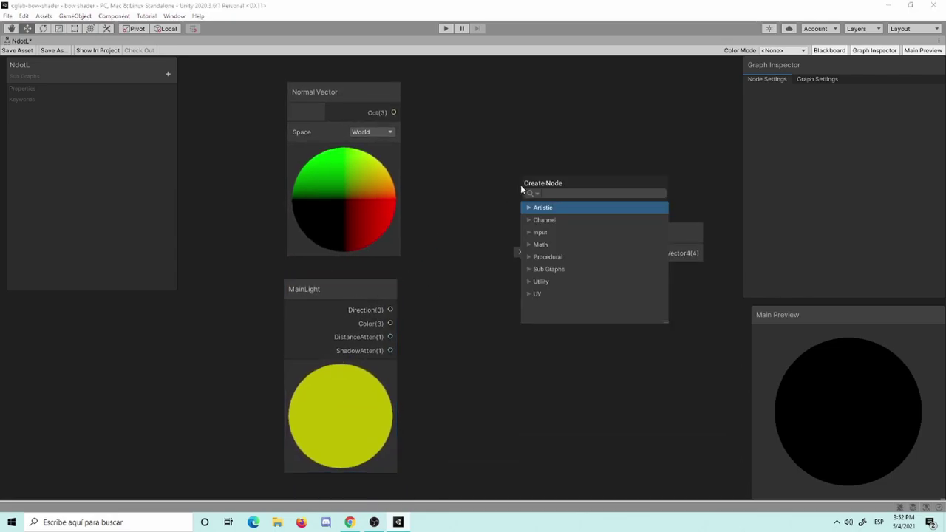
pyautogui.write('dot')
pyautogui.press('Return')
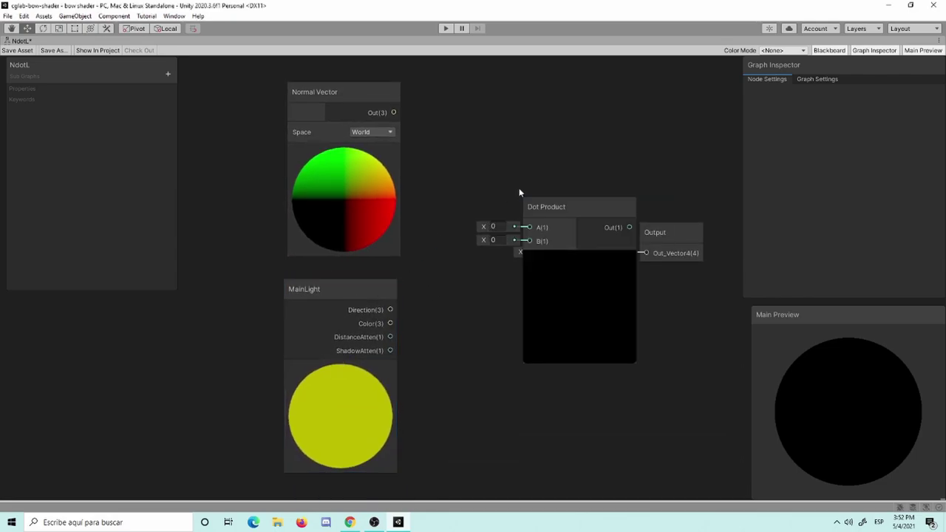
pyautogui.click(342, 152)
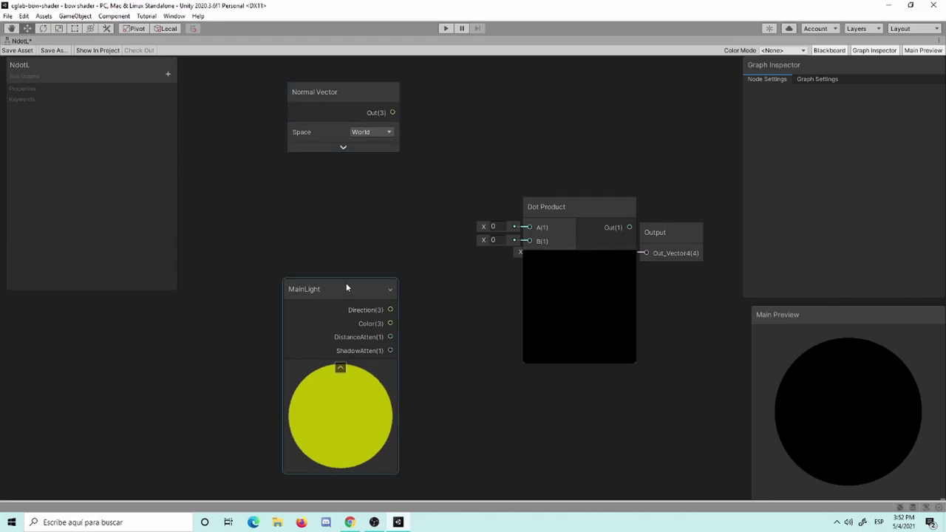
pyautogui.click(341, 367)
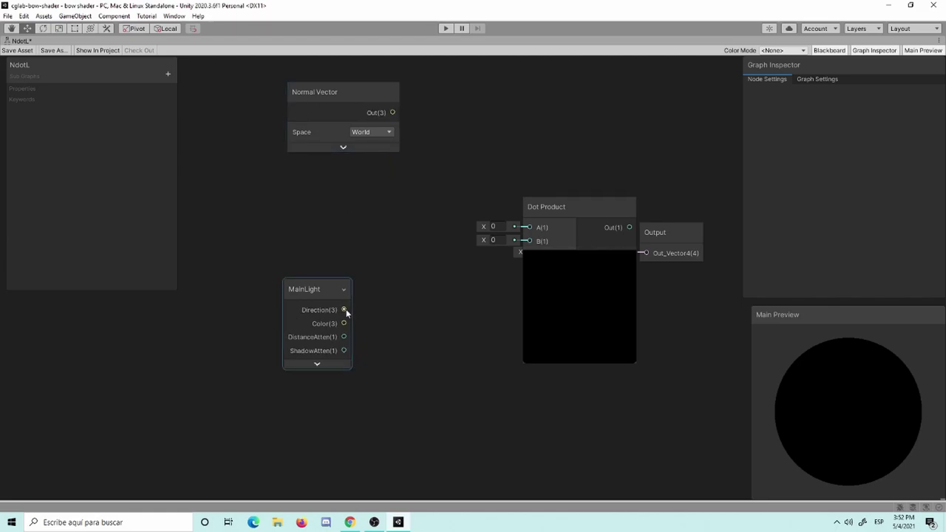
# Wire the world normal into Dot Product A and MainLight Direction into B
pyautogui.moveTo(346, 309); pyautogui.dragTo(360, 302)
pyautogui.click(399, 175)
pyautogui.moveTo(393, 112); pyautogui.dragTo(526, 232)
pyautogui.moveTo(344, 310); pyautogui.dragTo(526, 242)
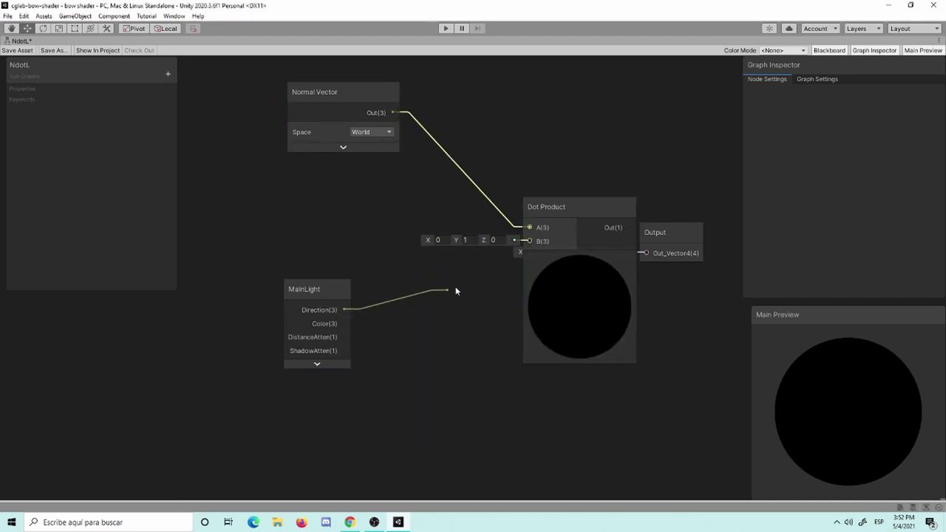
pyautogui.moveTo(594, 211); pyautogui.dragTo(502, 226)
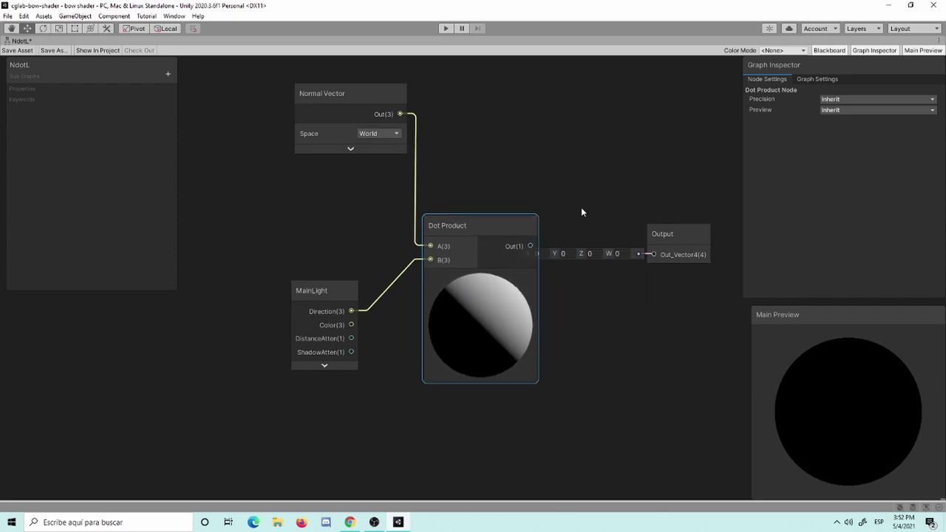
pyautogui.moveTo(581, 207)
pyautogui.mouseDown(button='middle')
pyautogui.moveTo(587, 202)
pyautogui.moveTo(522, 216)
pyautogui.mouseUp(button='middle')
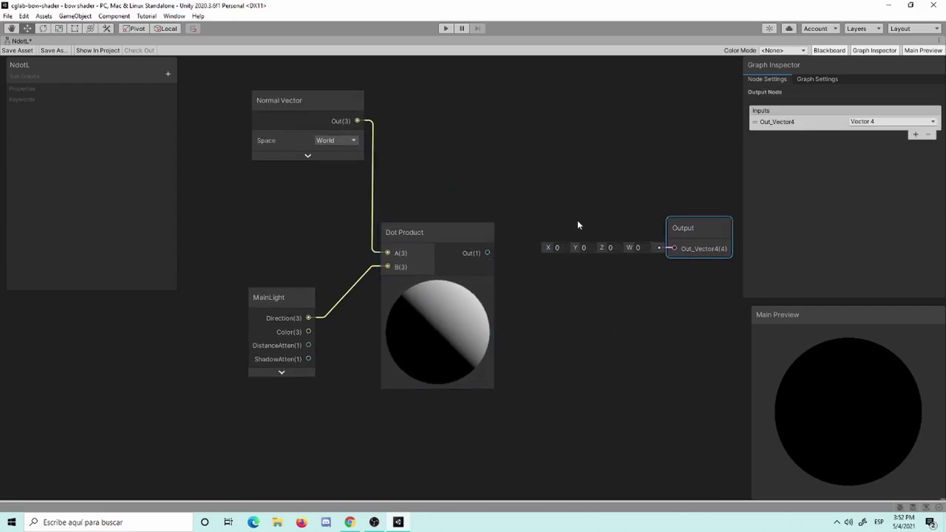
pyautogui.moveTo(577, 220); pyautogui.dragTo(522, 229, button='middle')
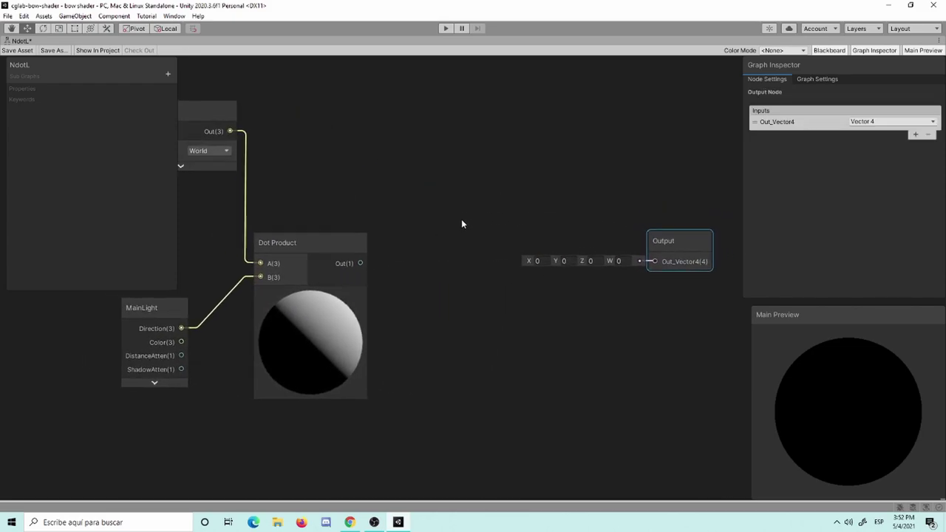
pyautogui.click(445, 260)
# Add a Saturate node fed by the Dot Product output, with previews collapsed
pyautogui.press('space')
pyautogui.write('satura')
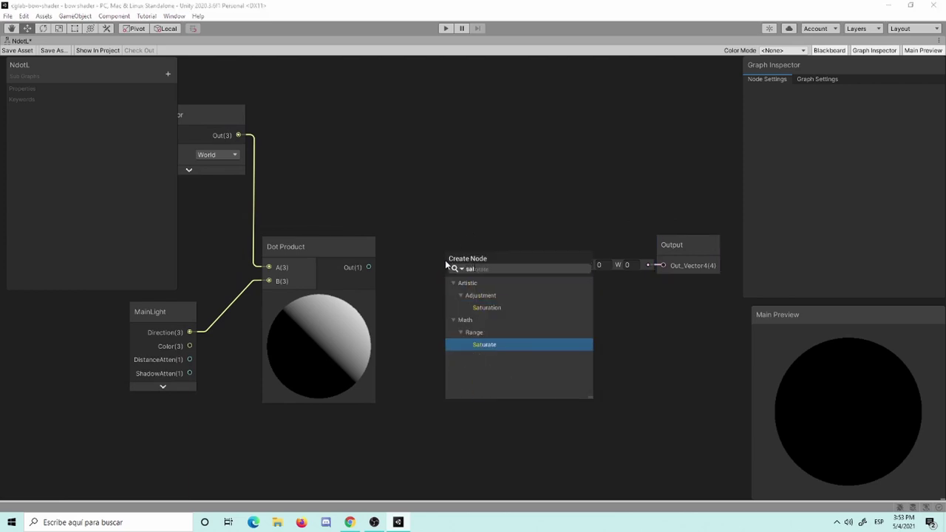
pyautogui.press('Return')
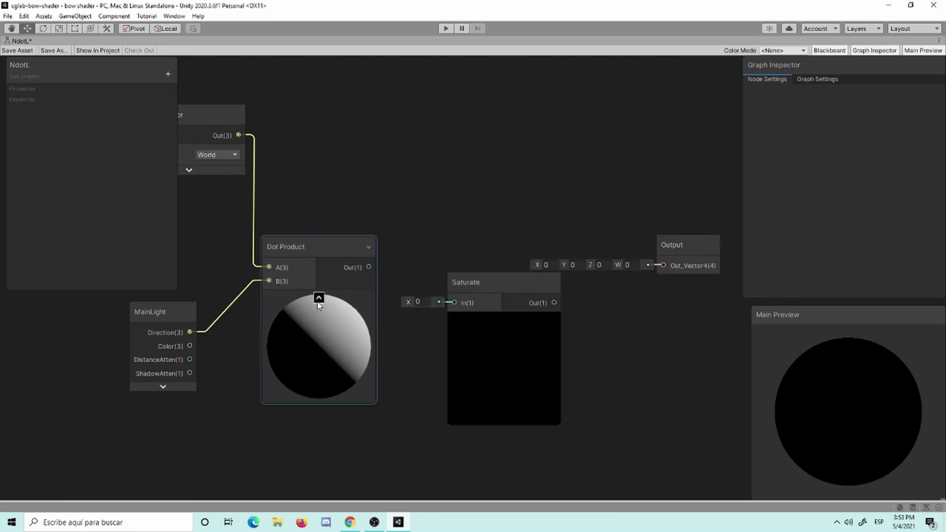
pyautogui.click(319, 298)
pyautogui.moveTo(323, 267)
pyautogui.mouseDown()
pyautogui.moveTo(454, 302)
pyautogui.moveTo(410, 251)
pyautogui.mouseUp()
pyautogui.click(504, 320)
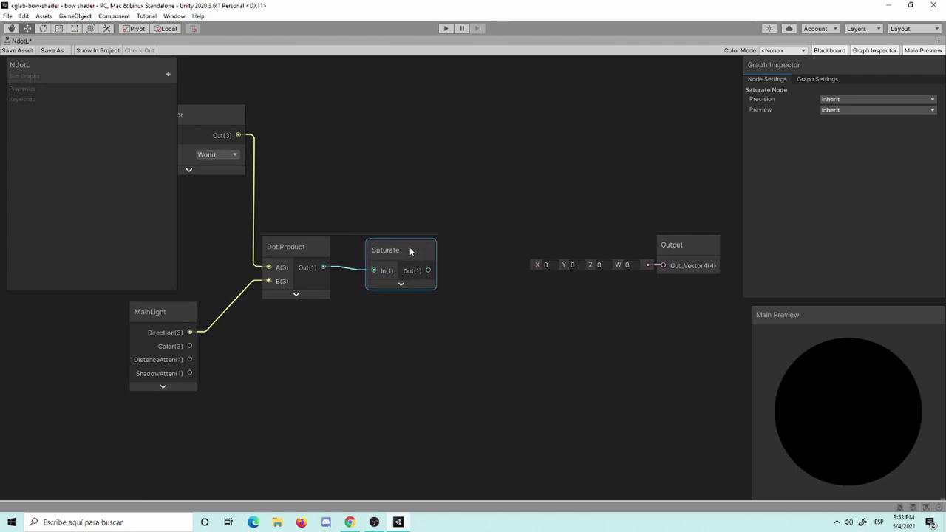
# Move the Normal Vector and MainLight nodes up close to Dot Product
pyautogui.moveTo(185, 104); pyautogui.dragTo(359, 111, button='middle')
pyautogui.moveTo(299, 81); pyautogui.dragTo(343, 168)
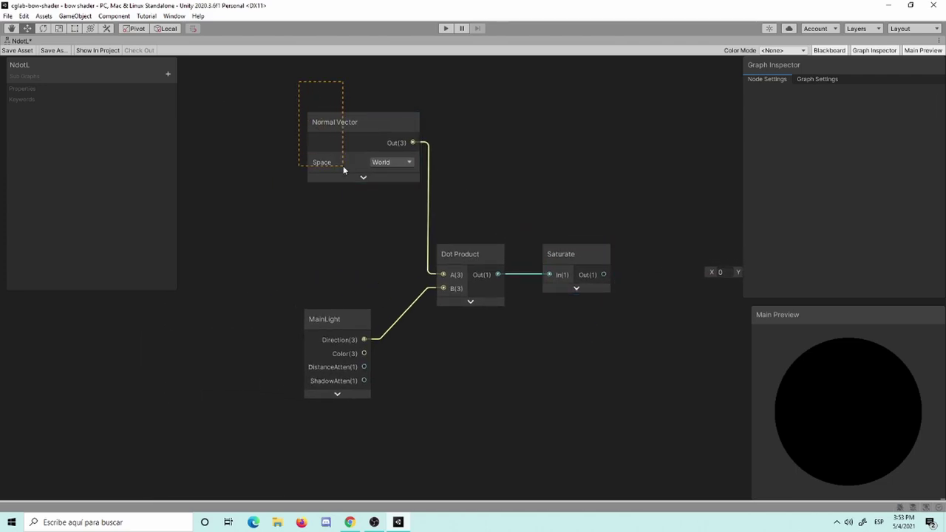
pyautogui.moveTo(355, 122); pyautogui.dragTo(318, 185)
pyautogui.moveTo(352, 321); pyautogui.dragTo(327, 309)
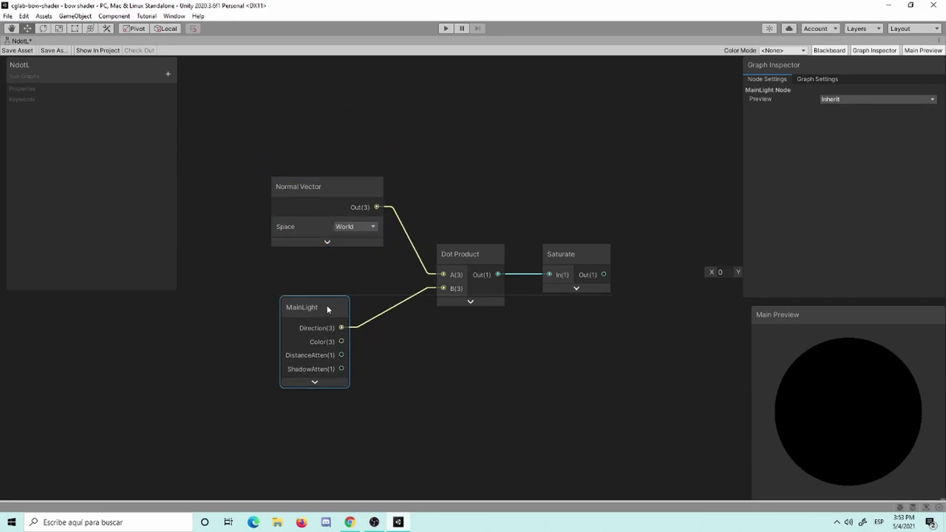
pyautogui.click(445, 369)
pyautogui.moveTo(547, 352); pyautogui.dragTo(310, 433, button='middle')
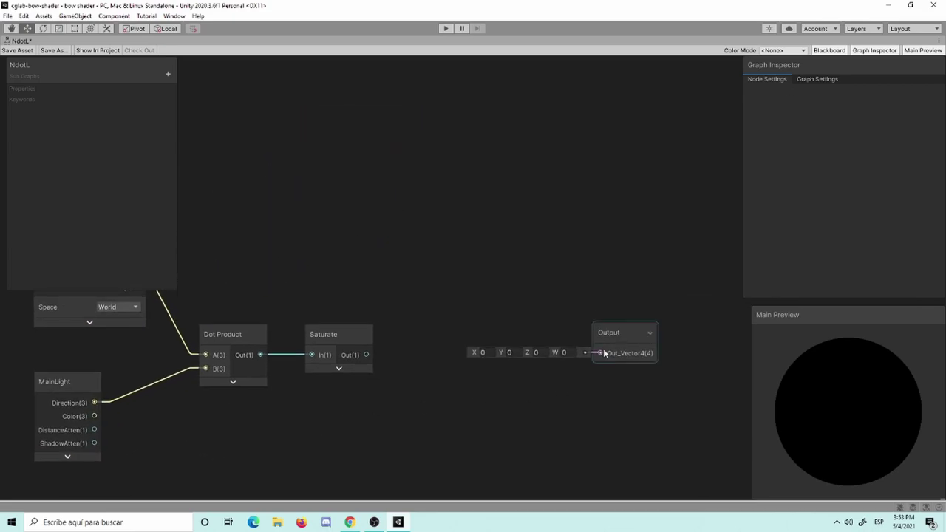
# Change the Output node's value type from Vector4 to Float
pyautogui.click(622, 356)
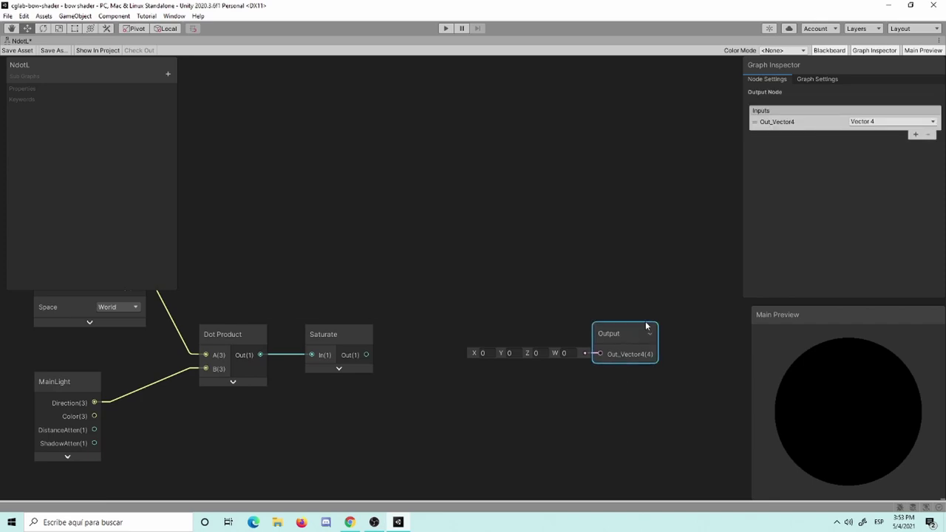
pyautogui.click(887, 123)
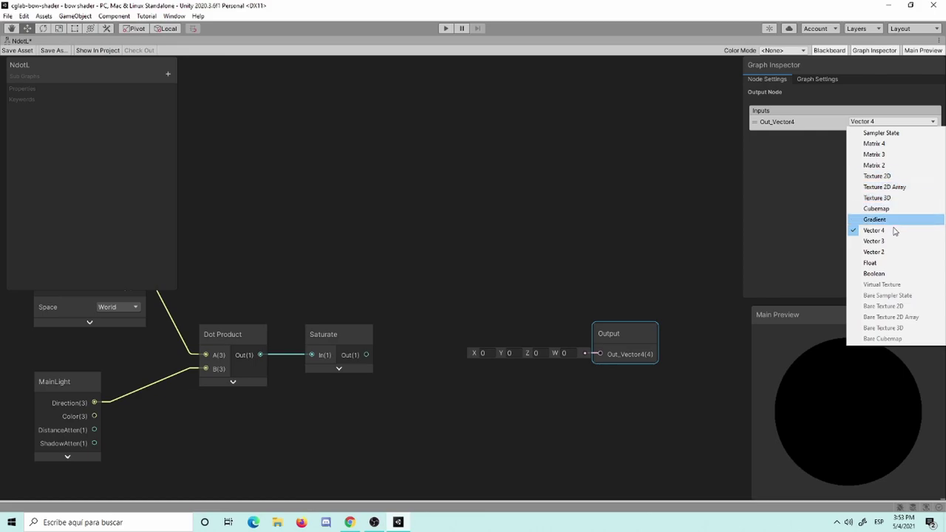
pyautogui.click(891, 263)
pyautogui.moveTo(597, 325); pyautogui.dragTo(550, 326)
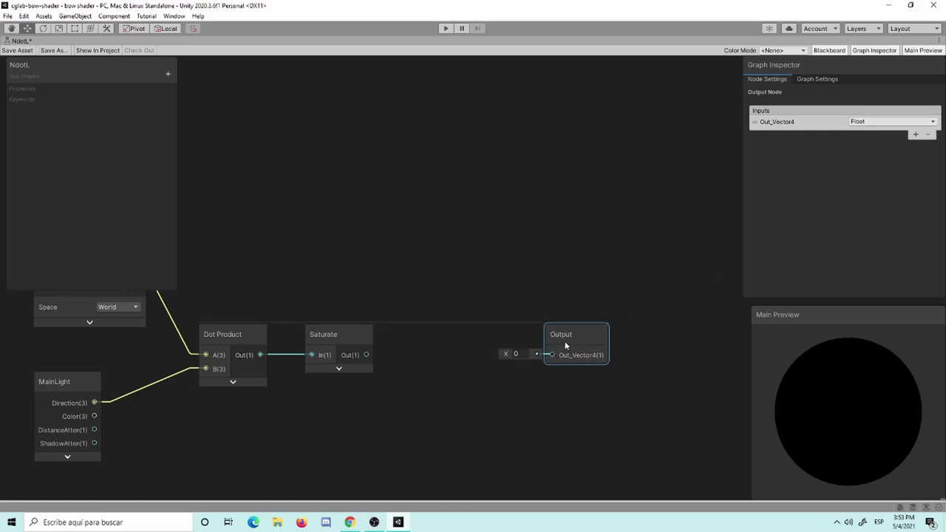
# Rename the output to NdotL and connect the Saturate result to it
pyautogui.doubleClick(803, 125)
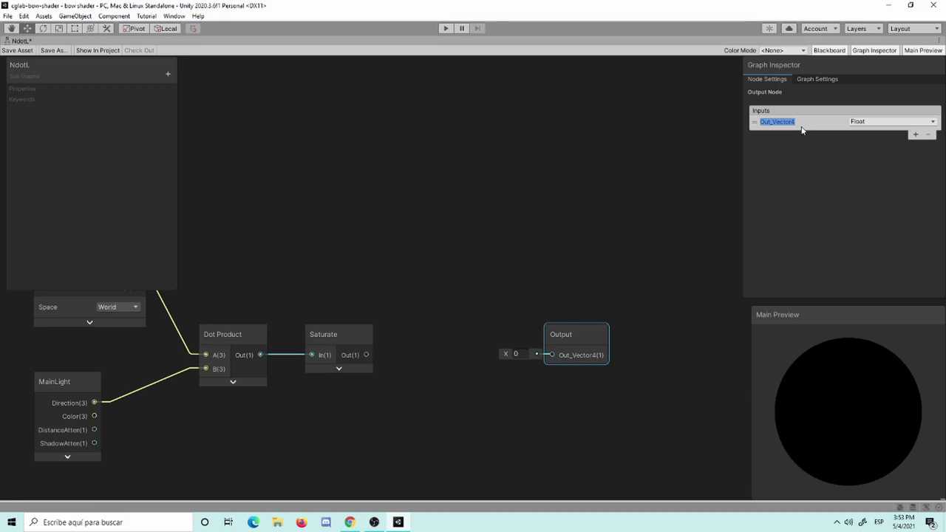
pyautogui.write('NdotL')
pyautogui.press('Return')
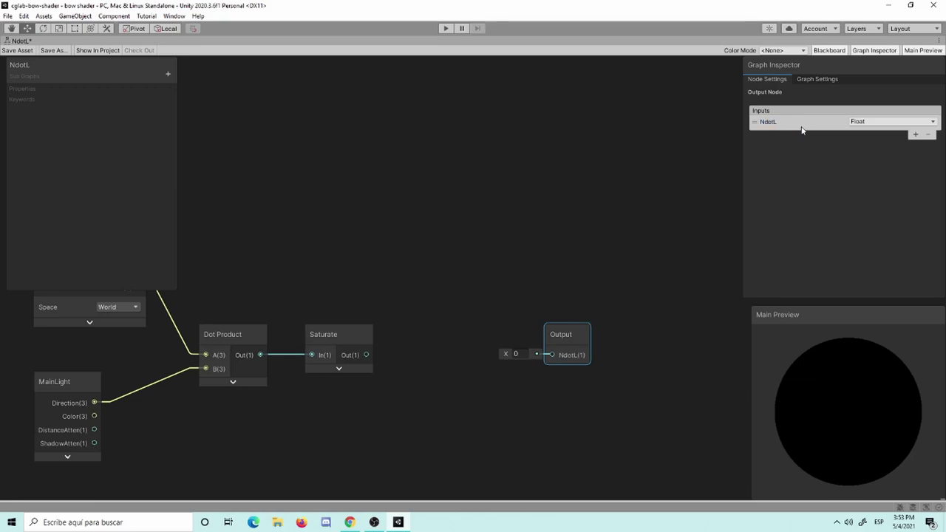
pyautogui.moveTo(366, 355); pyautogui.dragTo(539, 360)
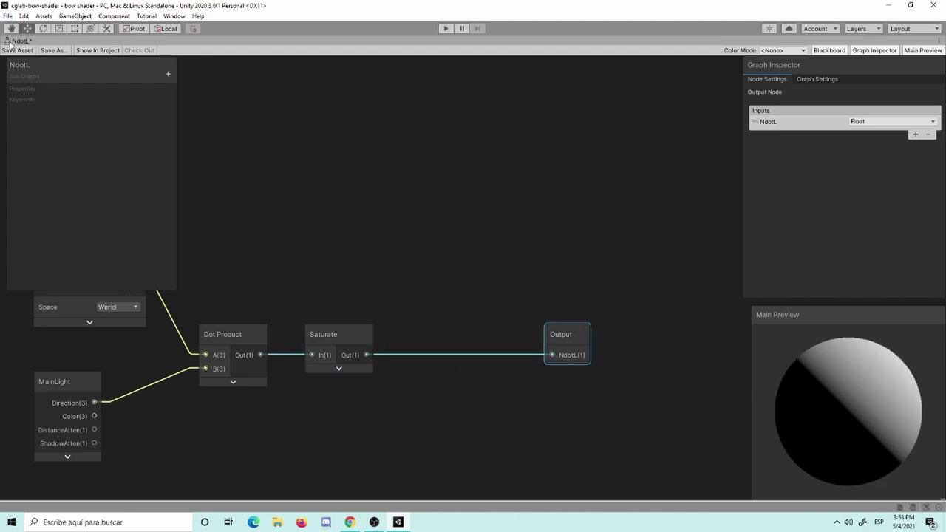
pyautogui.click(422, 240)
# Open the Lambert sub graph full-screen and add a Light Atten Color node
pyautogui.hotkey('shift', 'space')
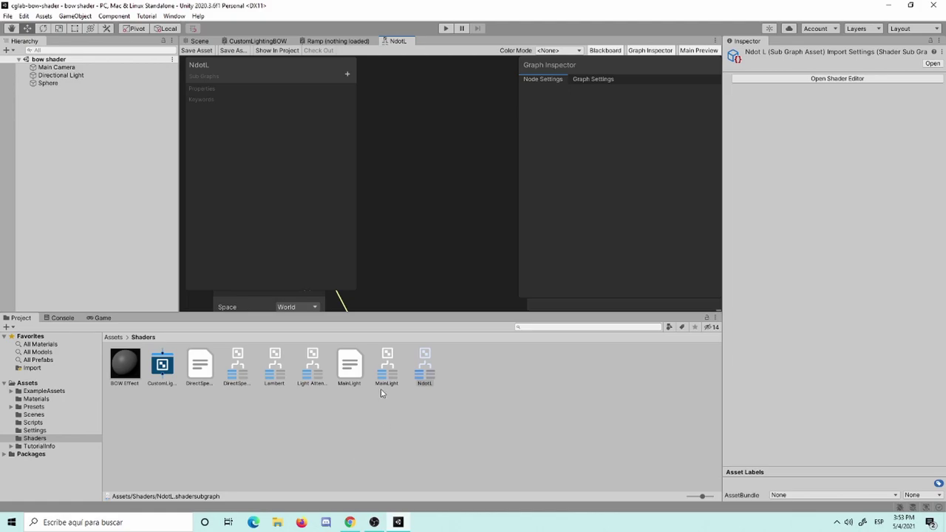
pyautogui.doubleClick(283, 362)
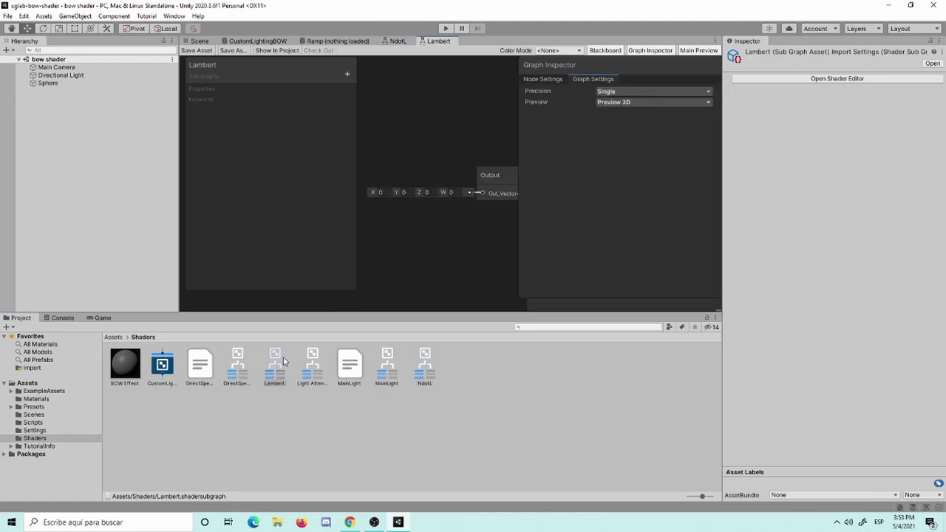
pyautogui.hotkey('shift', 'space')
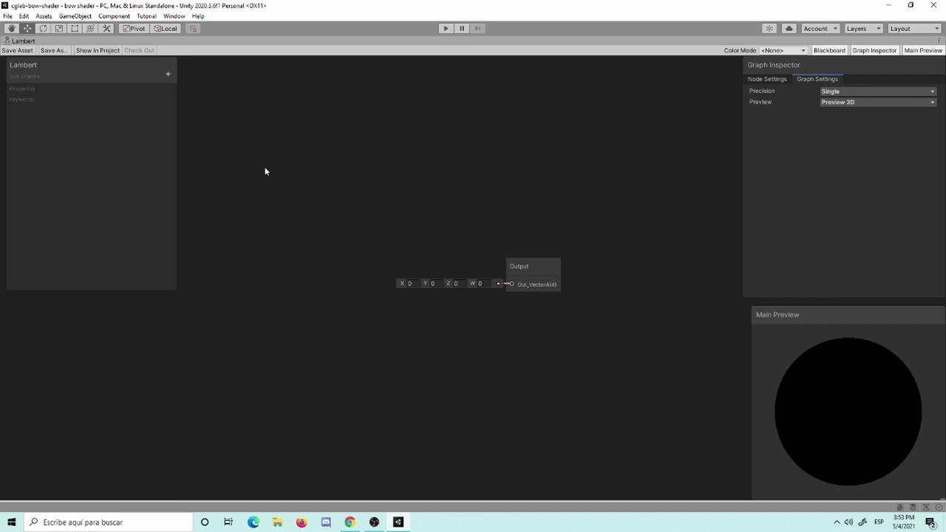
pyautogui.press('space')
pyautogui.write('ligh')
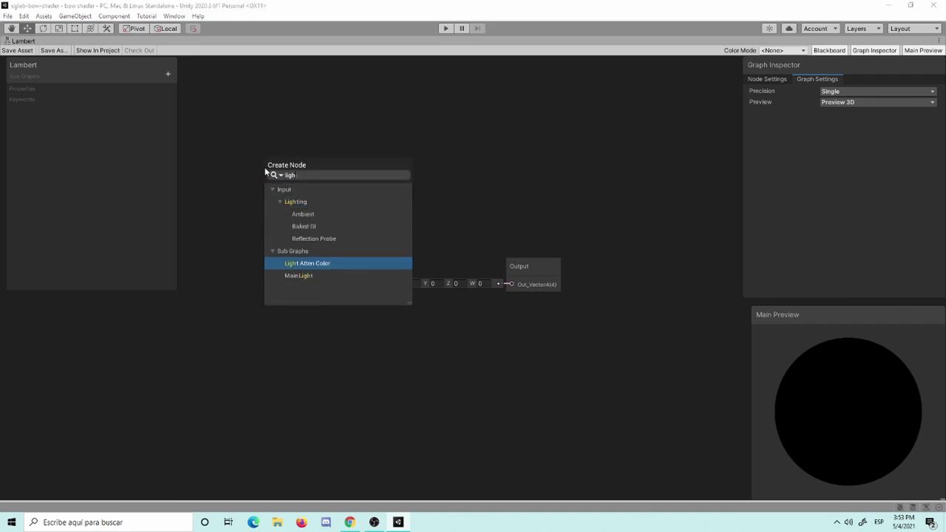
pyautogui.press('Return')
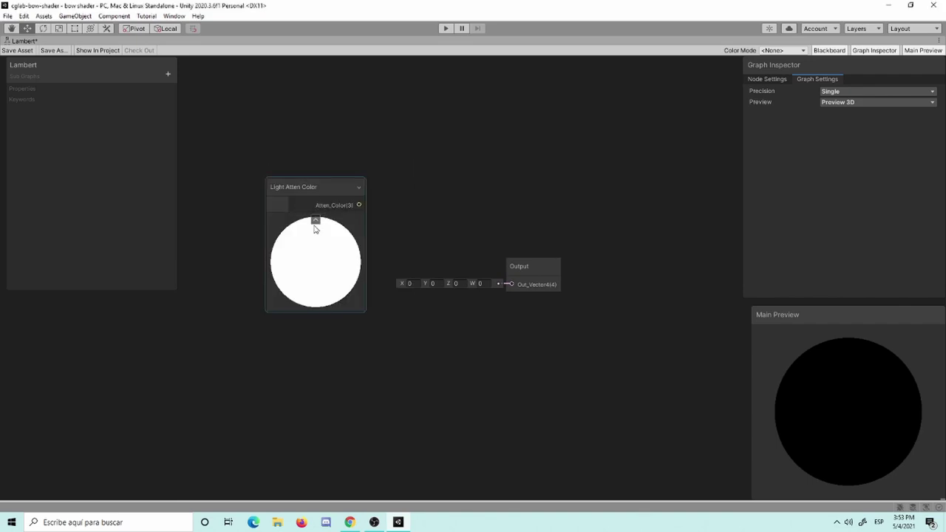
pyautogui.click(316, 221)
# Add an NdotL sub graph node to the Lambert graph
pyautogui.moveTo(384, 139); pyautogui.dragTo(422, 205, button='middle')
pyautogui.press('space')
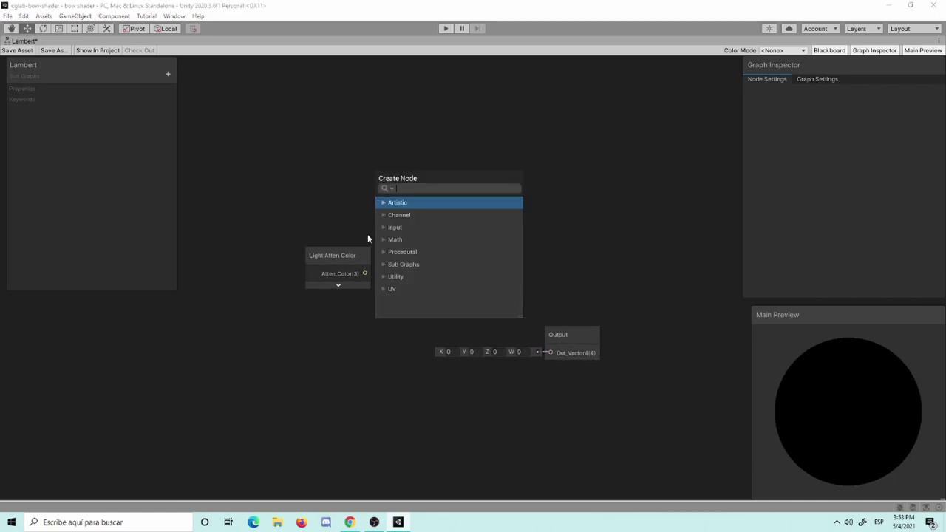
pyautogui.write('ndotl')
pyautogui.press('Return')
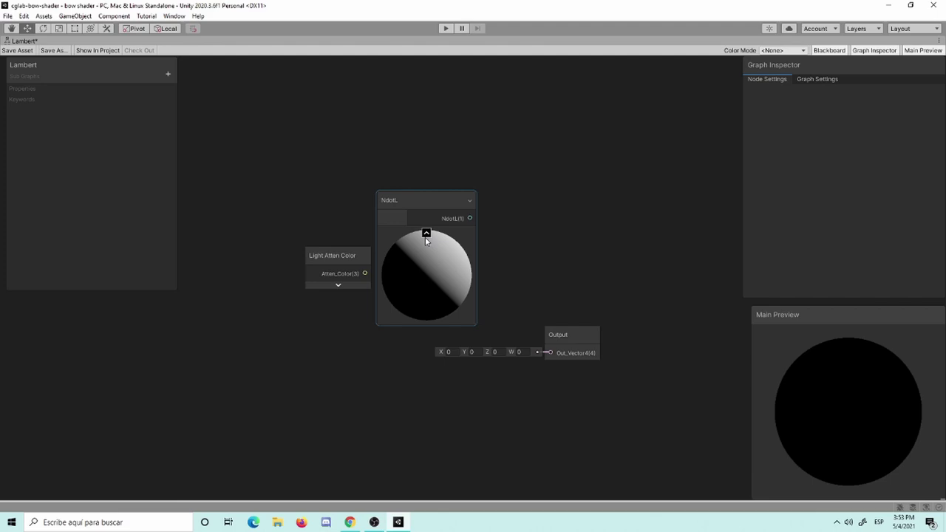
# Collapse NdotL's preview, place it above Light Atten Color, and add a Multiply node
pyautogui.click(426, 234)
pyautogui.moveTo(397, 203); pyautogui.dragTo(332, 178)
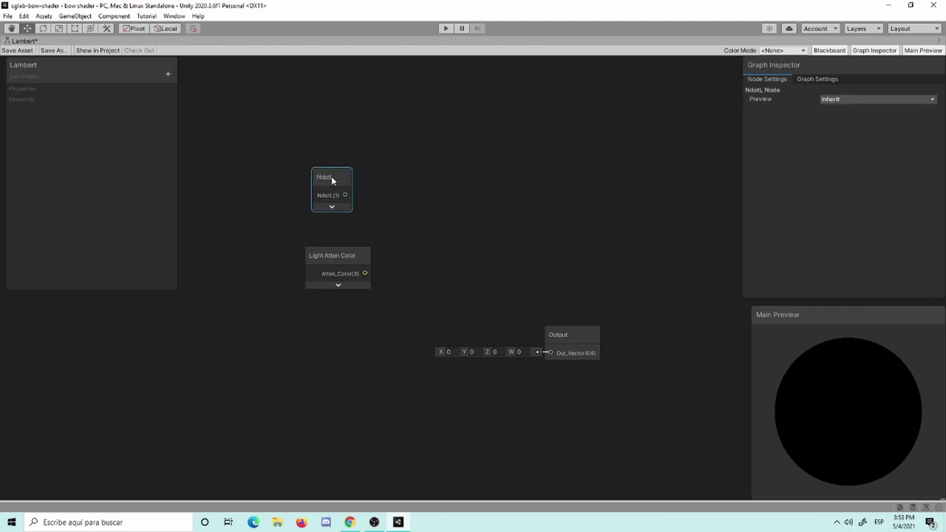
pyautogui.click(393, 212)
pyautogui.press('space')
pyautogui.write('mult')
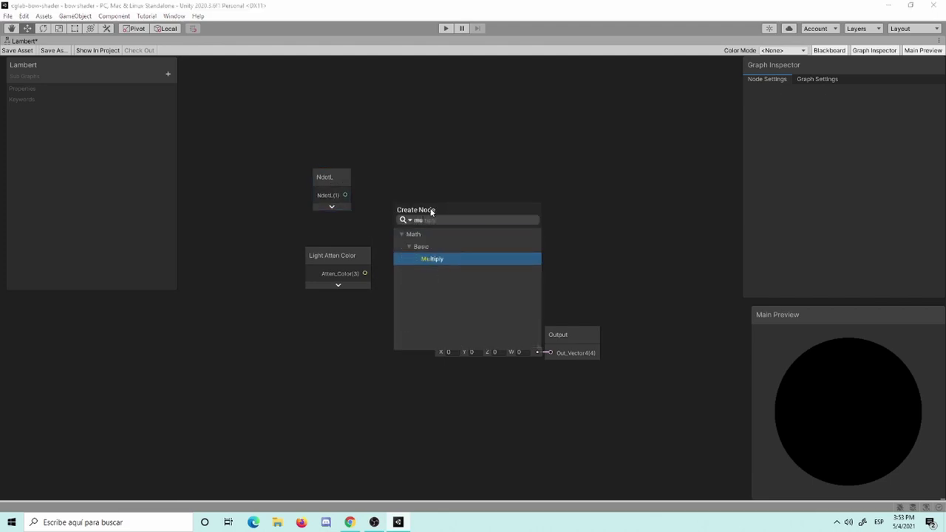
pyautogui.press('Return')
# Wire NdotL into Multiply A and Atten_Color into B, moving Output right
pyautogui.moveTo(449, 235); pyautogui.dragTo(479, 215)
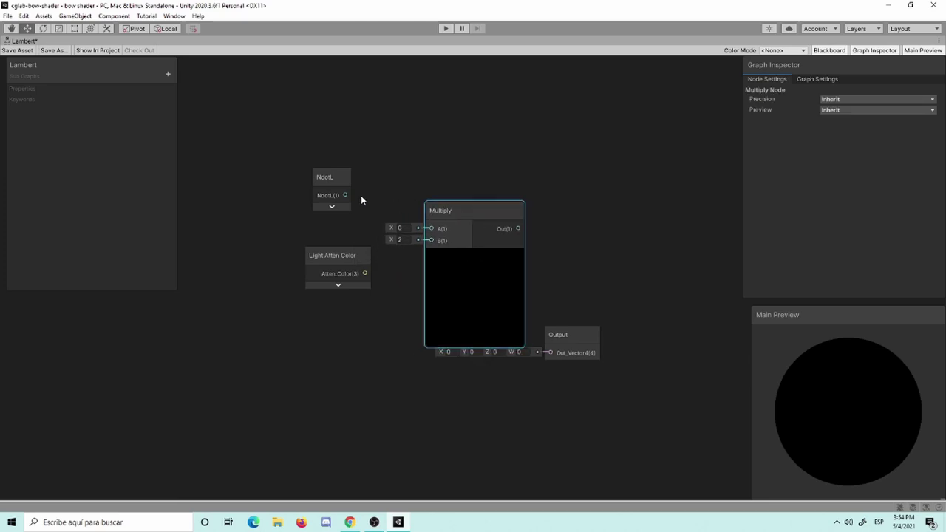
pyautogui.moveTo(344, 196); pyautogui.dragTo(384, 211)
pyautogui.moveTo(430, 232); pyautogui.dragTo(431, 229)
pyautogui.moveTo(365, 274); pyautogui.dragTo(431, 241)
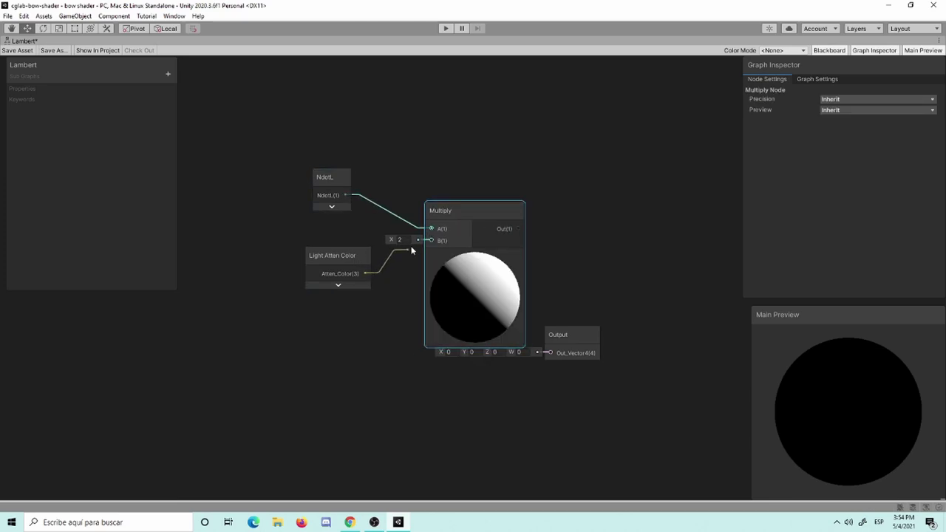
pyautogui.moveTo(598, 330); pyautogui.dragTo(729, 216)
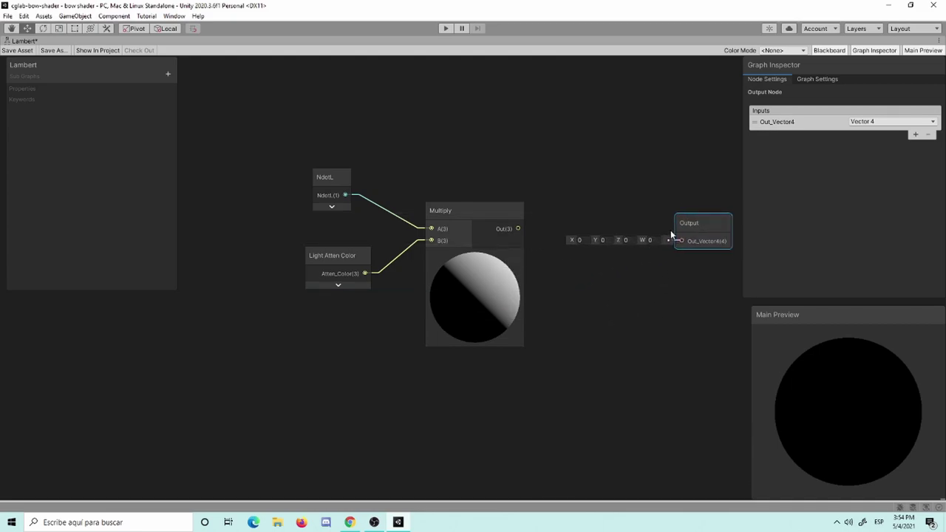
# Rename the sub graph output to Lambert and set its type to Vector 3
pyautogui.doubleClick(801, 122)
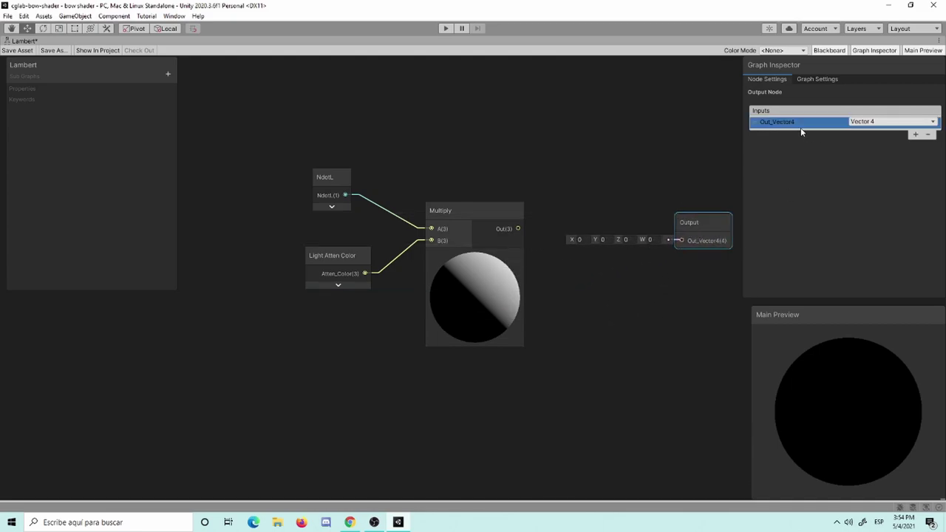
pyautogui.press('BackSpace')
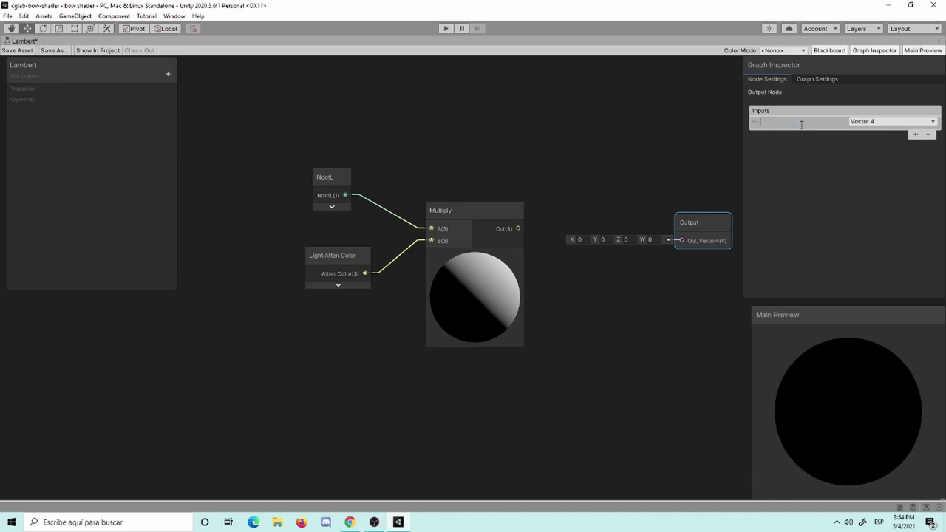
pyautogui.write('Lambert')
pyautogui.press('Return')
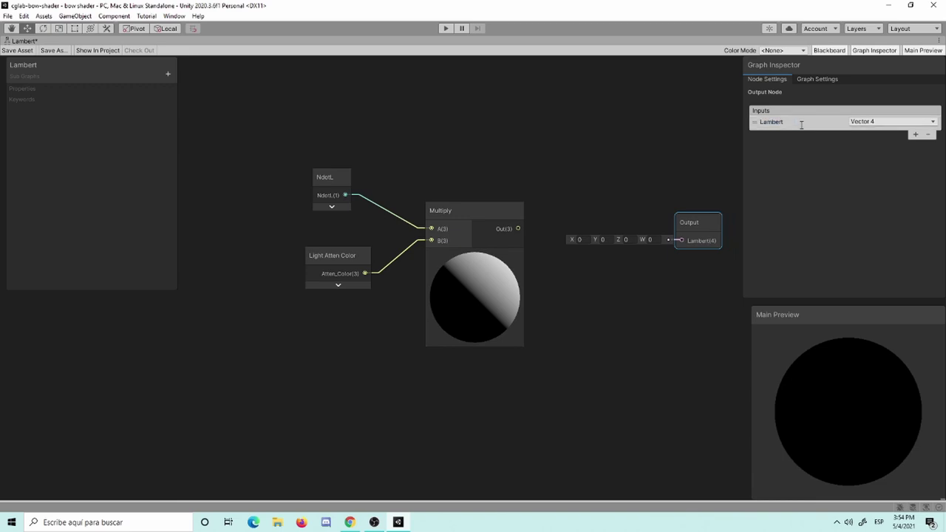
pyautogui.click(860, 123)
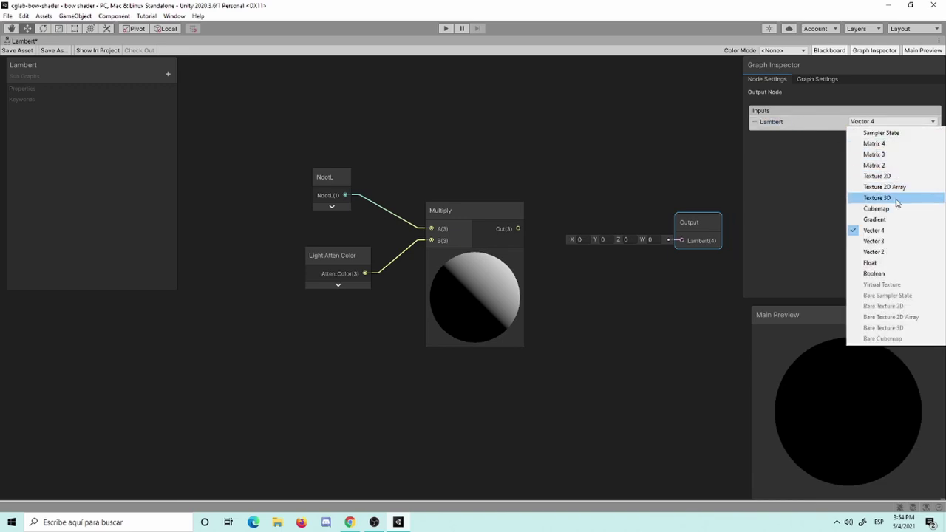
pyautogui.click(874, 240)
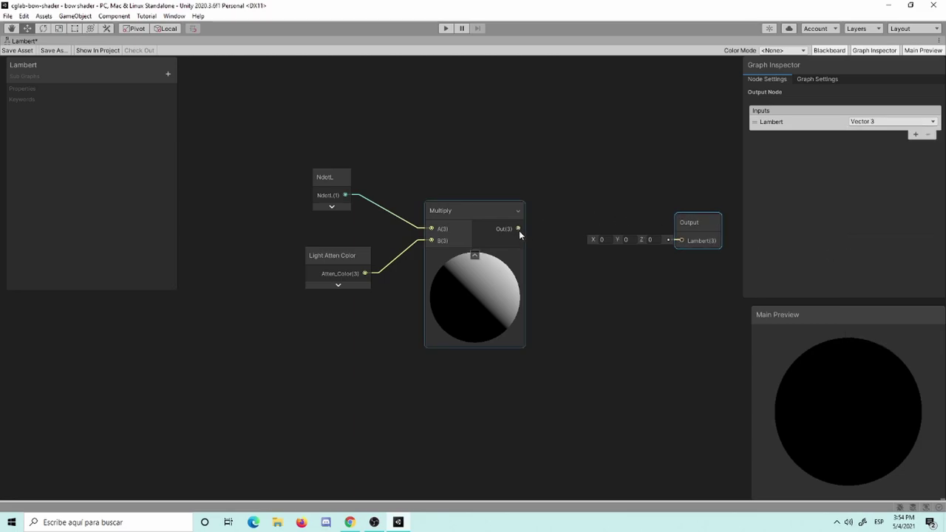
# Connect the Multiply result to the Lambert output and save the sub graph
pyautogui.moveTo(519, 228); pyautogui.dragTo(680, 240)
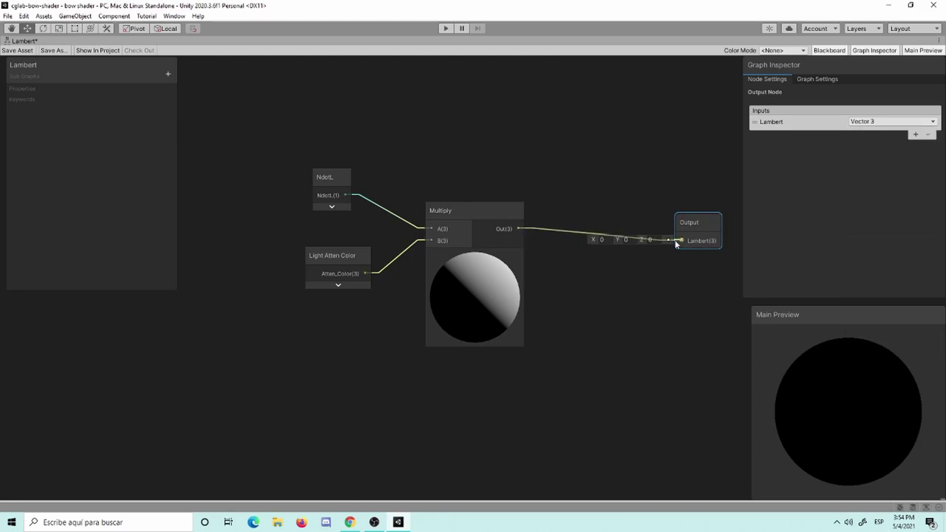
pyautogui.click(17, 50)
pyautogui.click(244, 156)
pyautogui.hotkey('shift', 'space')
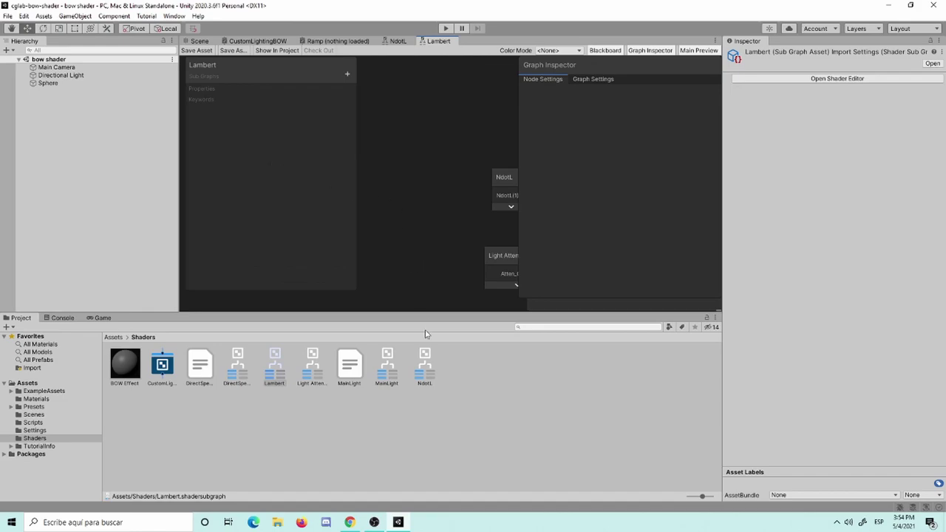
# Close the Lambert and NdotL sub graph tabs, discarding the stale NdotL changes
pyautogui.scroll(-5, 422, 236)
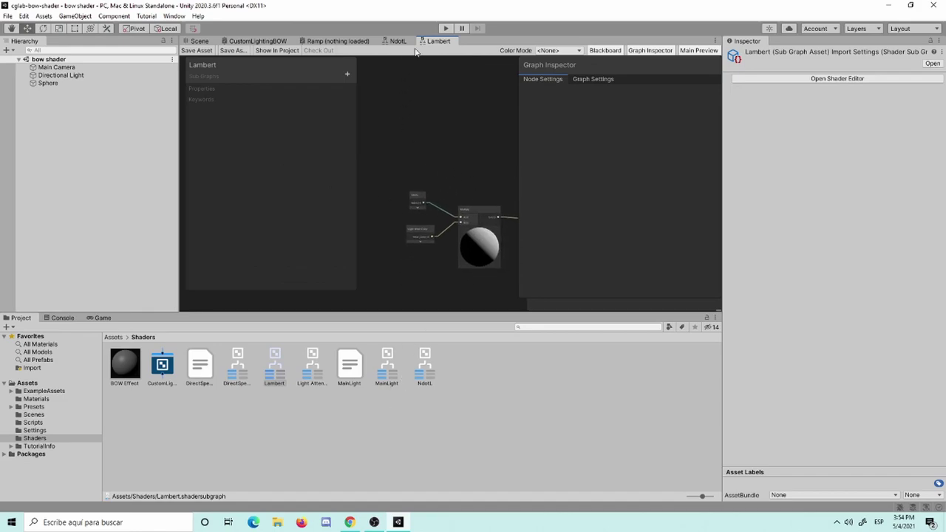
pyautogui.rightClick(443, 41)
pyautogui.click(477, 57)
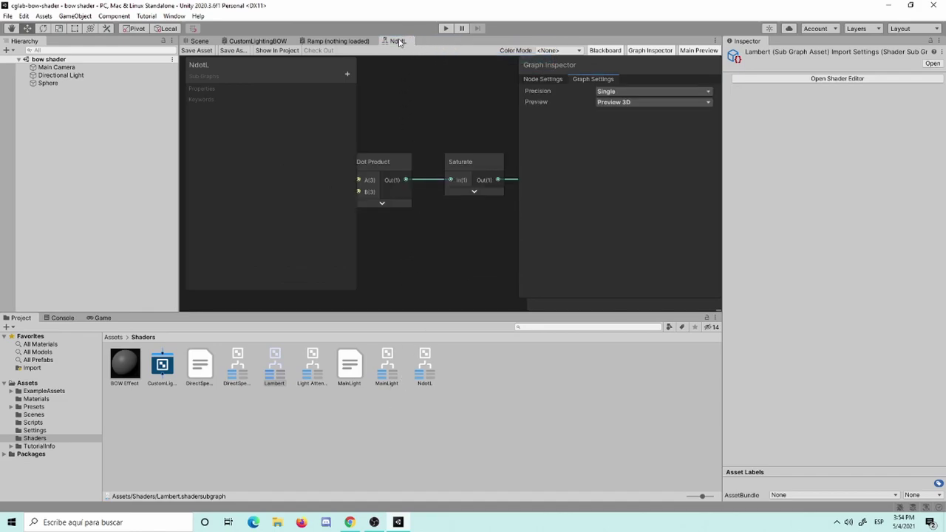
pyautogui.rightClick(399, 43)
pyautogui.click(428, 57)
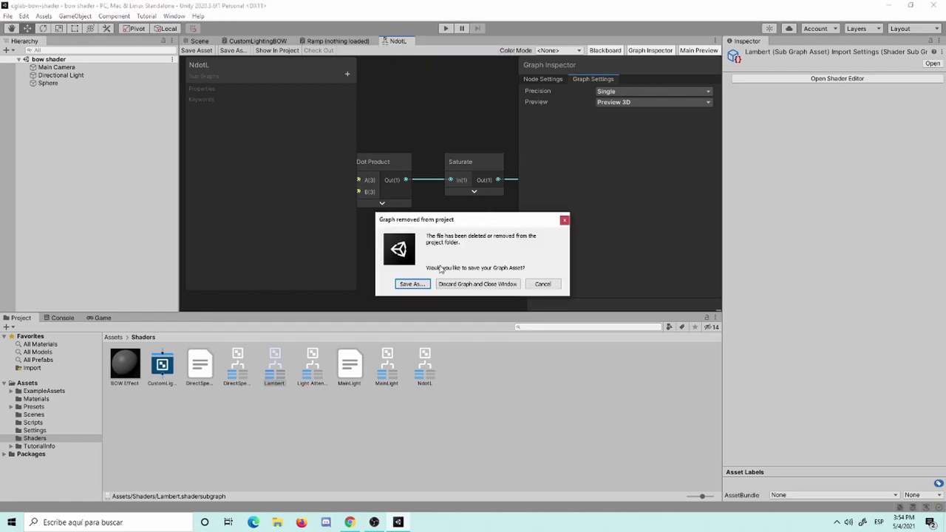
pyautogui.click(543, 285)
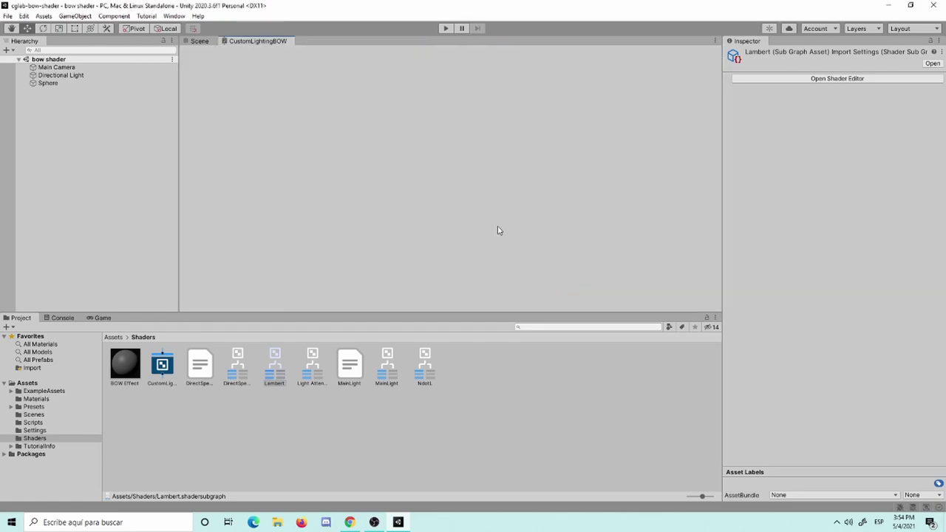
# Reopen NdotL to check its output, close it again, and maximize CustomLightingBOW
pyautogui.doubleClick(427, 371)
pyautogui.moveTo(446, 253)
pyautogui.mouseDown(button='middle')
pyautogui.moveTo(312, 244)
pyautogui.moveTo(484, 260)
pyautogui.mouseUp(button='middle')
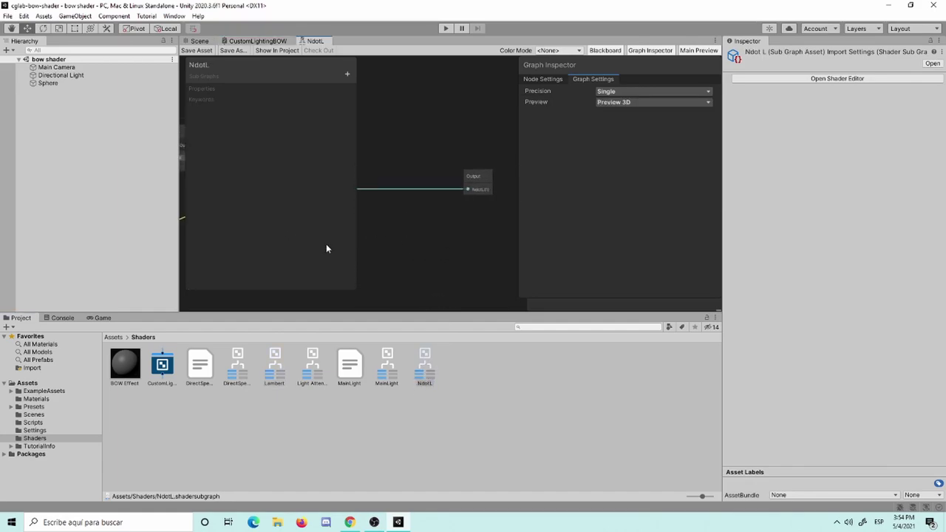
pyautogui.rightClick(316, 46)
pyautogui.click(359, 59)
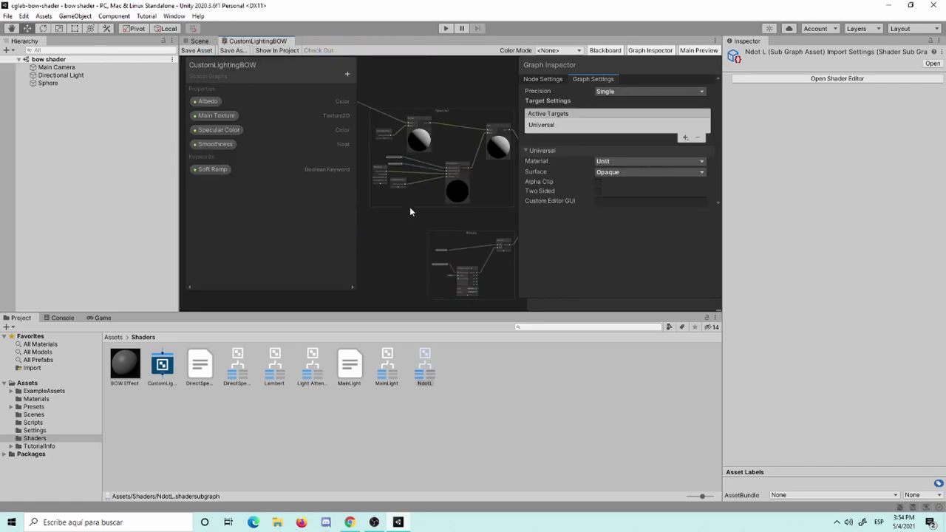
pyautogui.hotkey('shift', 'space')
pyautogui.scroll(2, 585, 312)
# Create a Lambert sub graph node near the Specular group using the 'lamb' search
pyautogui.scroll(2, 465, 272)
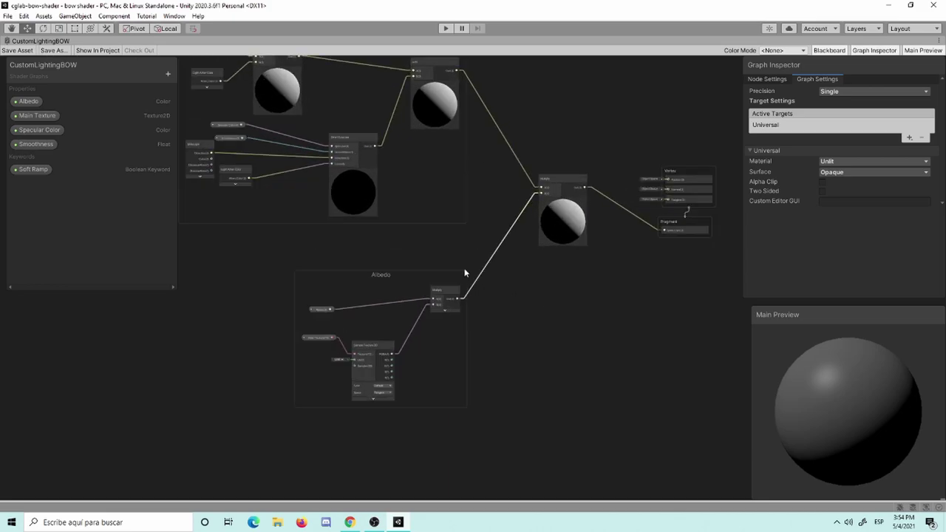
pyautogui.scroll(2, 330, 237)
pyautogui.scroll(2, 473, 302)
pyautogui.scroll(2, 397, 371)
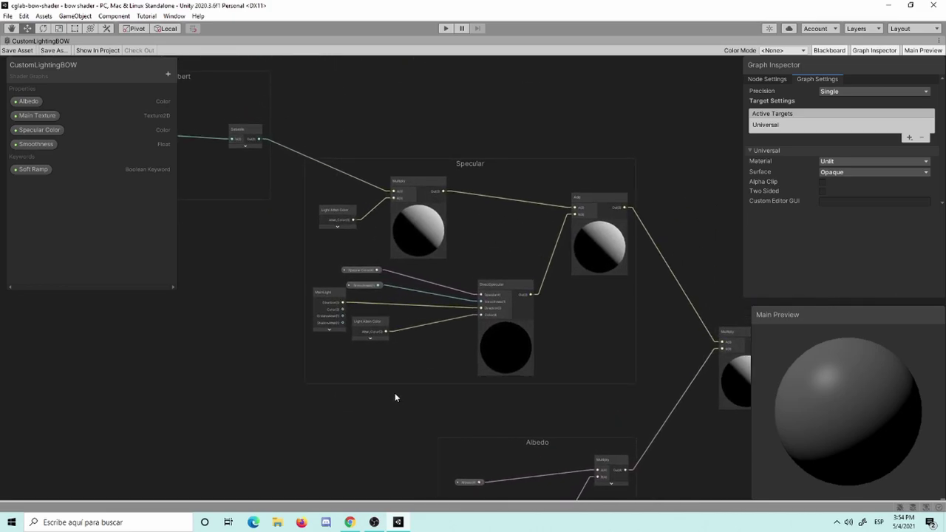
pyautogui.scroll(2, 399, 402)
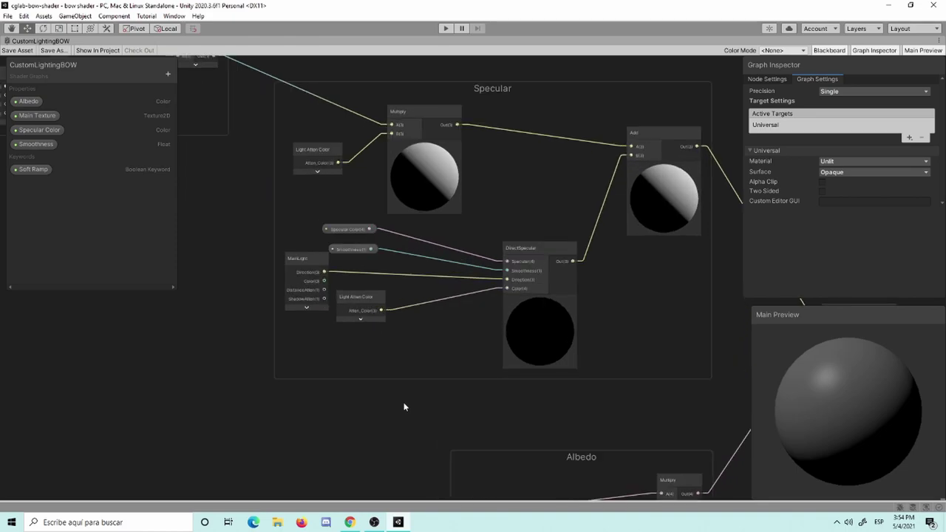
pyautogui.scroll(1, 408, 414)
pyautogui.scroll(-2, 405, 414)
pyautogui.scroll(-1, 338, 276)
pyautogui.press('space')
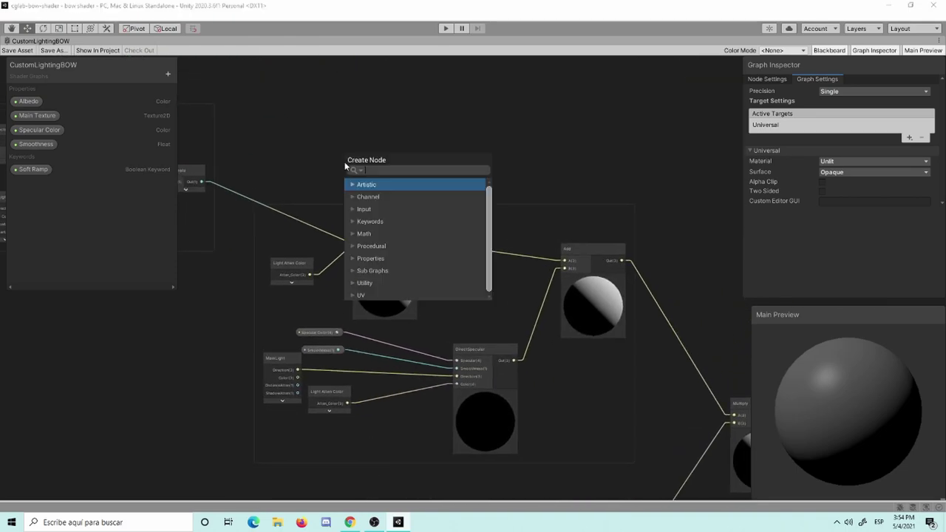
pyautogui.write('lamb')
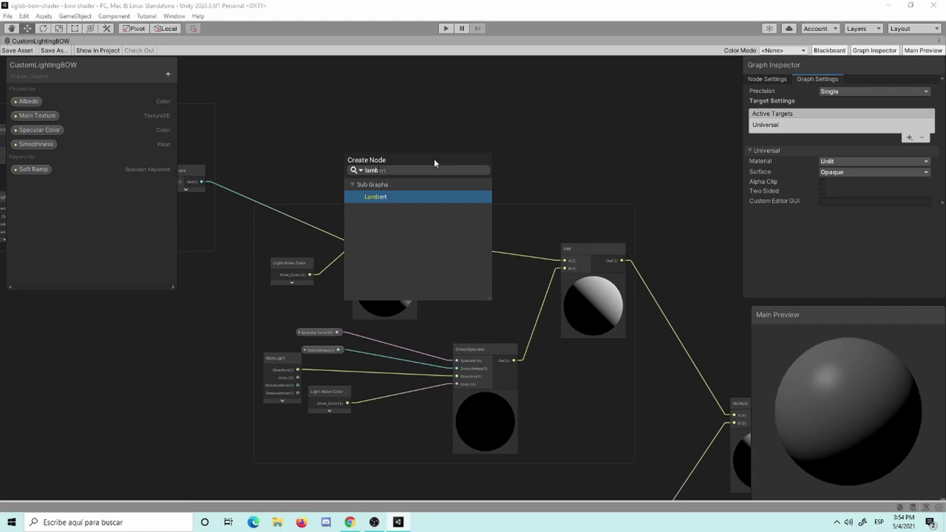
pyautogui.press('Return')
pyautogui.scroll(1, 434, 159)
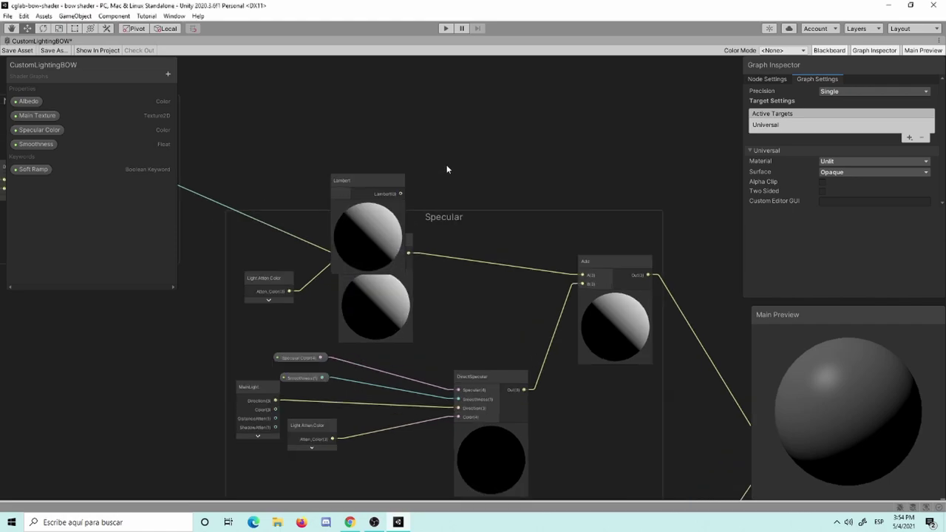
pyautogui.scroll(1, 443, 169)
# Delete the old NdotL / Lambert group and its Multiply and Light Atten Color nodes
pyautogui.moveTo(397, 194); pyautogui.dragTo(458, 121)
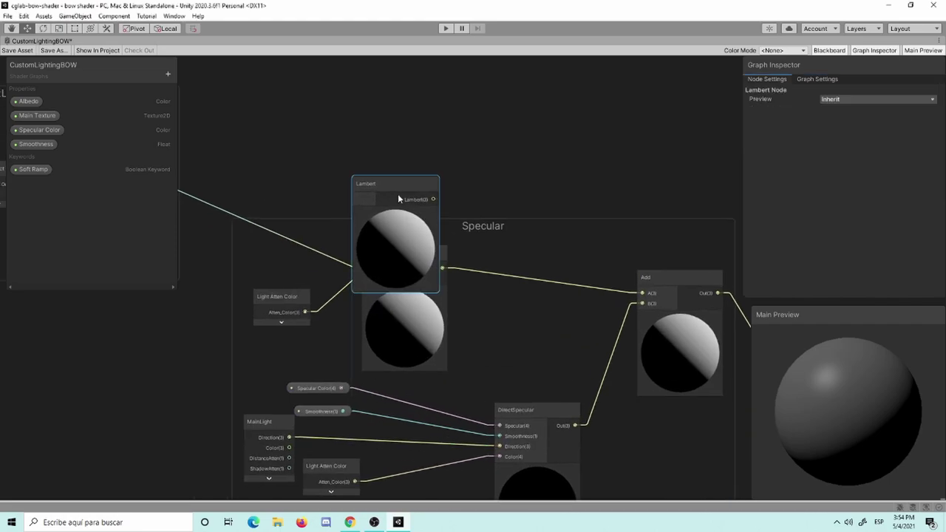
pyautogui.scroll(-1, 429, 127)
pyautogui.moveTo(397, 133)
pyautogui.mouseDown(button='middle')
pyautogui.moveTo(485, 205)
pyautogui.moveTo(570, 241)
pyautogui.mouseUp(button='middle')
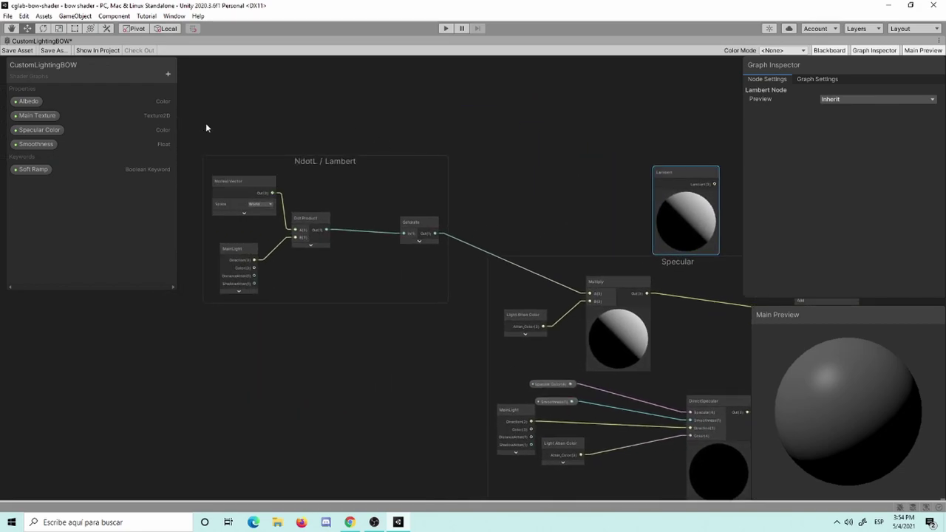
pyautogui.moveTo(206, 128); pyautogui.dragTo(424, 328)
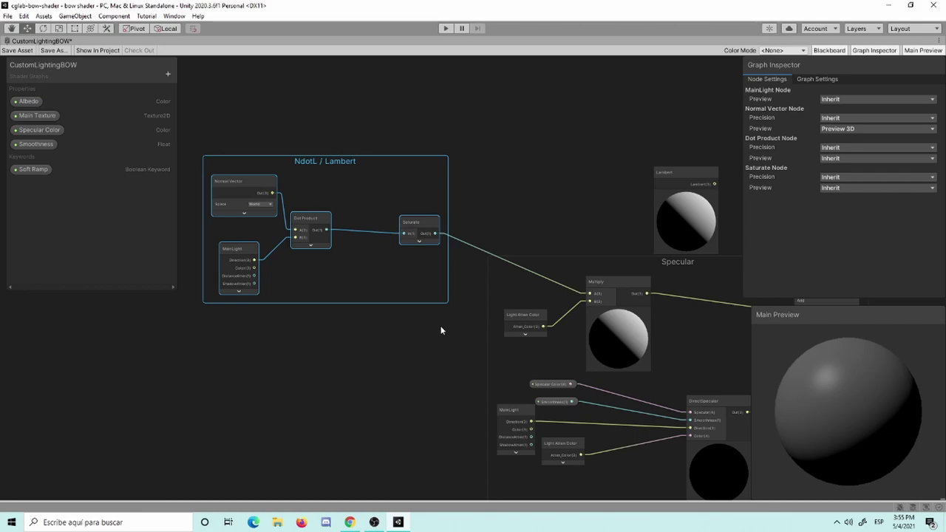
pyautogui.moveTo(548, 196); pyautogui.dragTo(508, 190, button='middle')
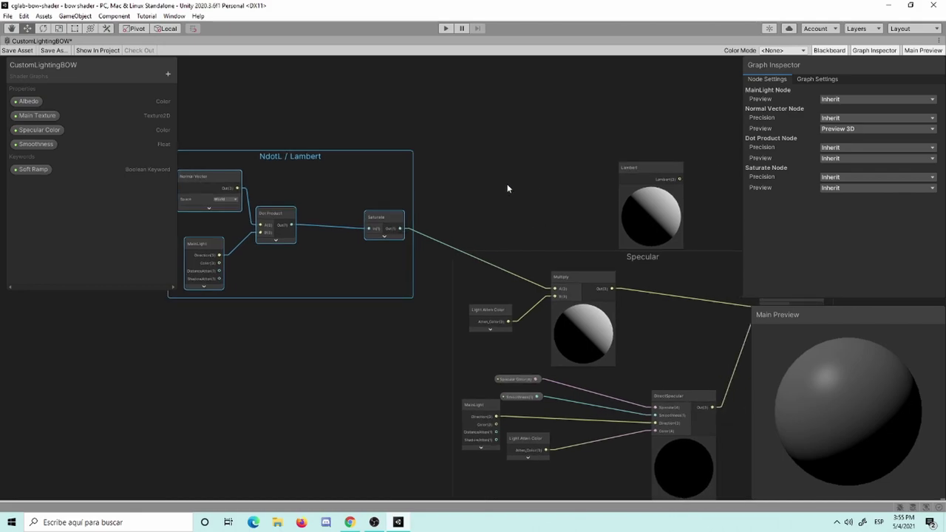
pyautogui.press('Delete')
pyautogui.moveTo(520, 195); pyautogui.dragTo(386, 156, button='middle')
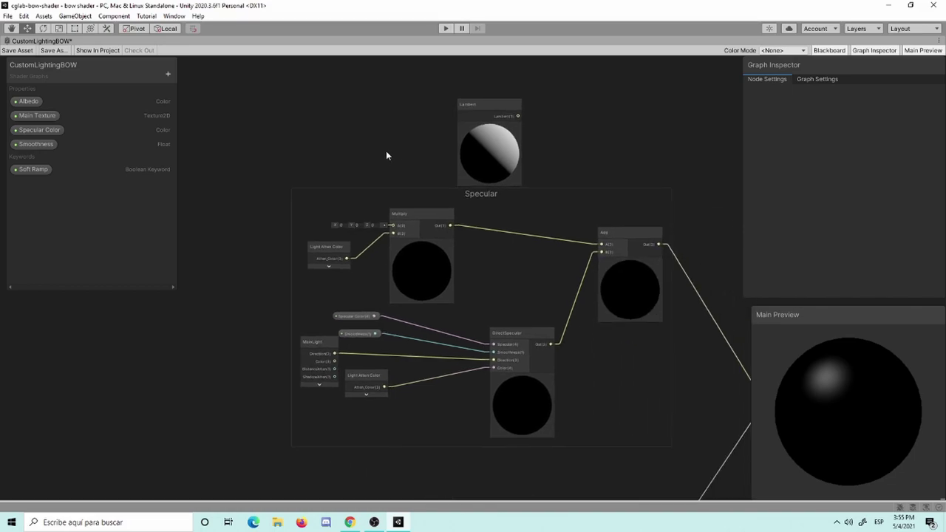
pyautogui.moveTo(315, 216); pyautogui.dragTo(480, 281)
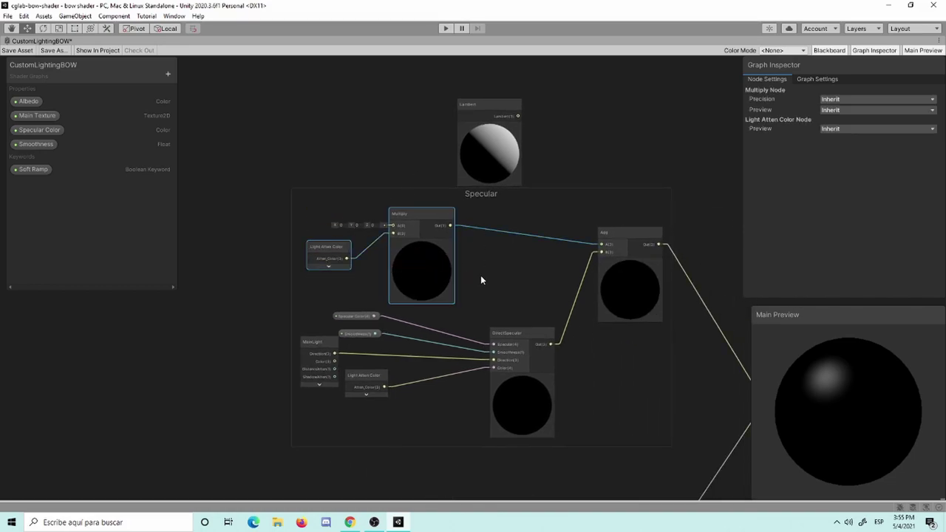
pyautogui.press('Delete')
# Wire Lambert's output into the Add node's A input and save the graph
pyautogui.moveTo(466, 122); pyautogui.dragTo(447, 127)
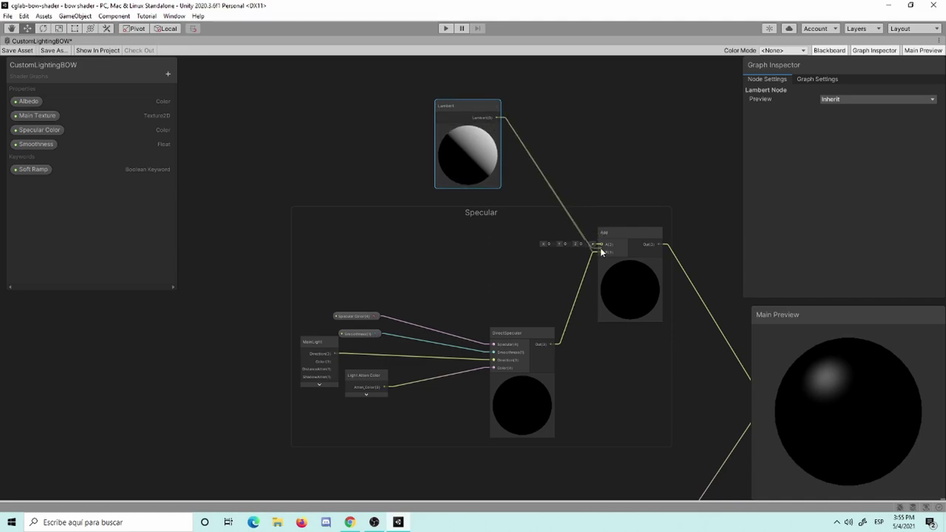
pyautogui.moveTo(515, 137); pyautogui.dragTo(601, 245)
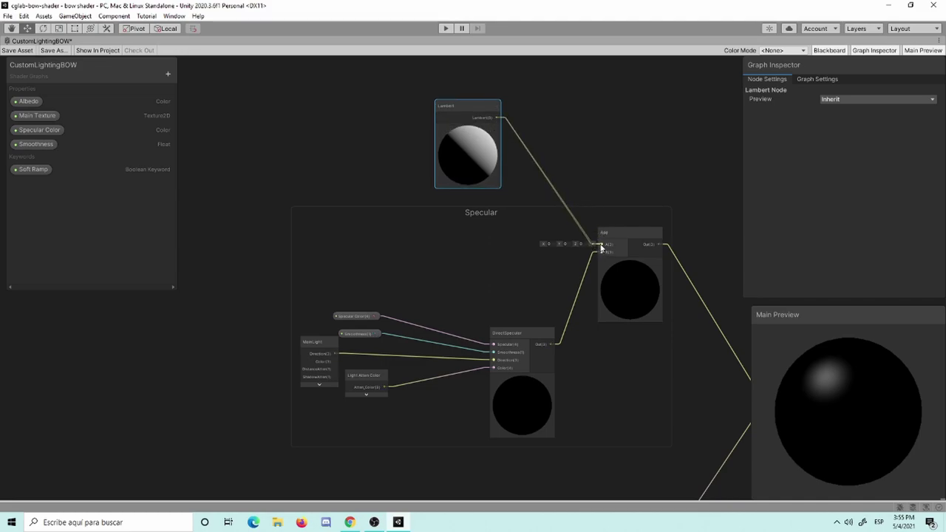
pyautogui.click(23, 49)
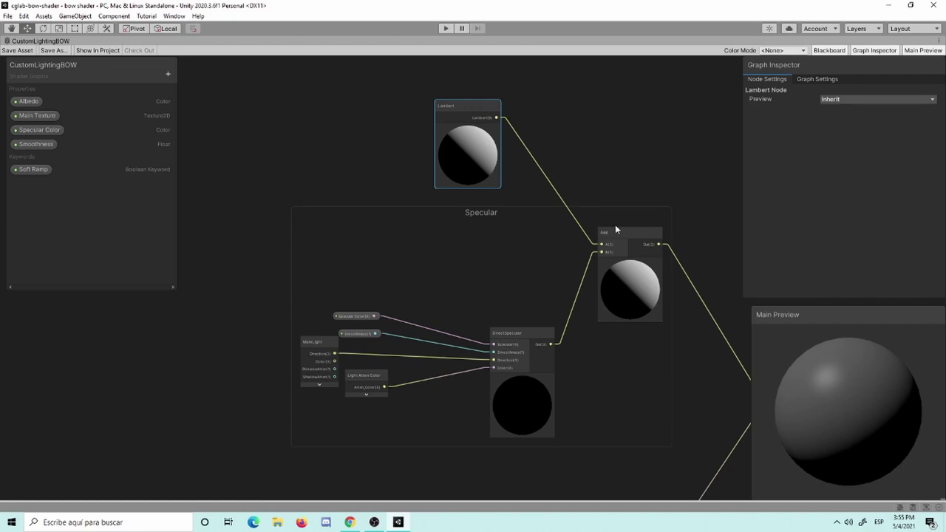
pyautogui.moveTo(667, 175)
pyautogui.mouseDown(button='middle')
pyautogui.moveTo(579, 131)
pyautogui.moveTo(564, 30)
pyautogui.mouseUp(button='middle')
pyautogui.scroll(3, 559, 145)
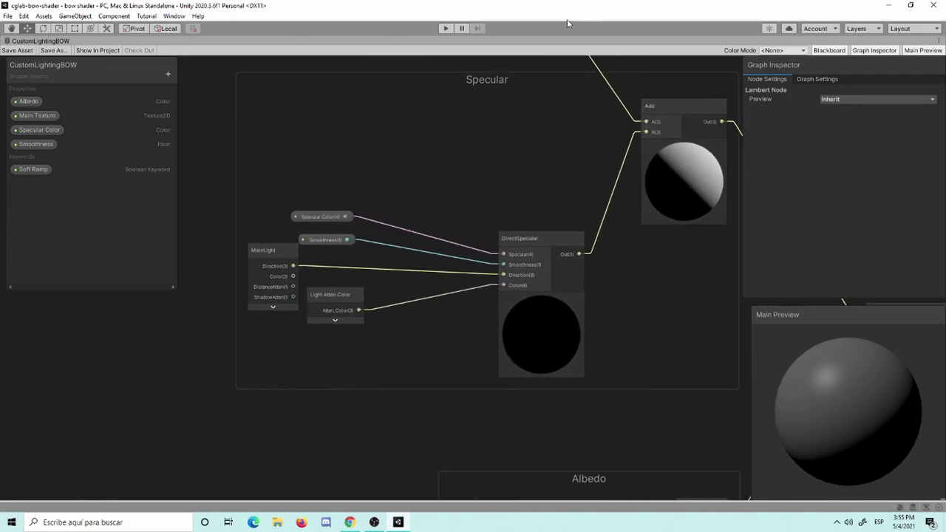
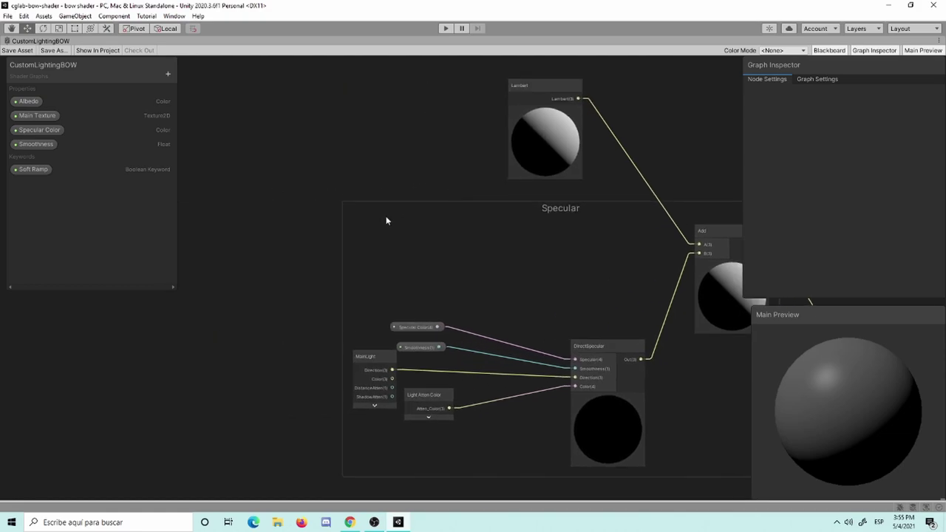
# Collapse the Lambert and DirectSpecular previews, regroup them beside the Add node, and save
pyautogui.moveTo(544, 219); pyautogui.dragTo(380, 209, button='middle')
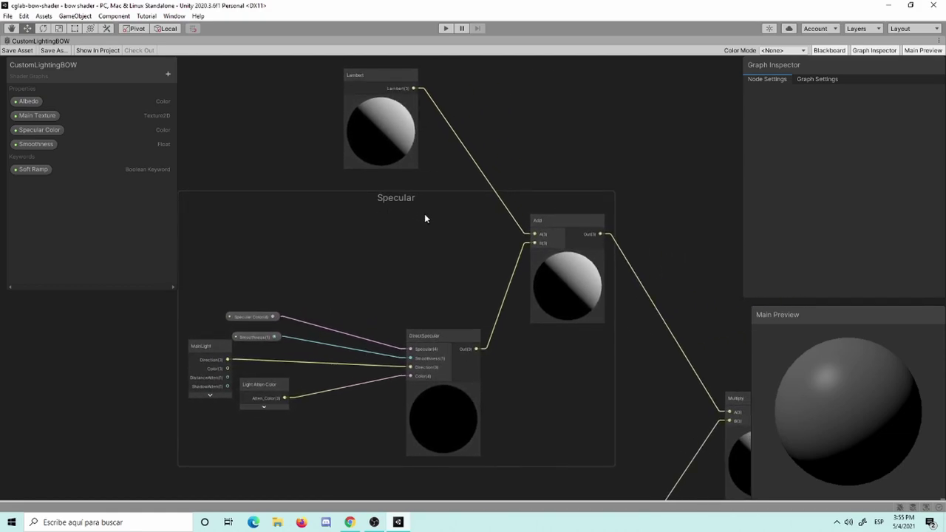
pyautogui.click(439, 197)
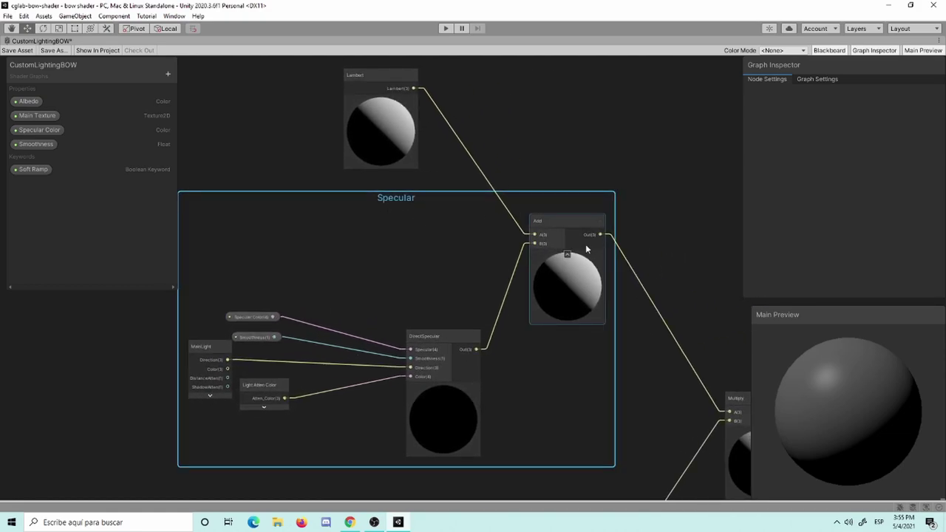
pyautogui.moveTo(586, 249); pyautogui.dragTo(561, 347)
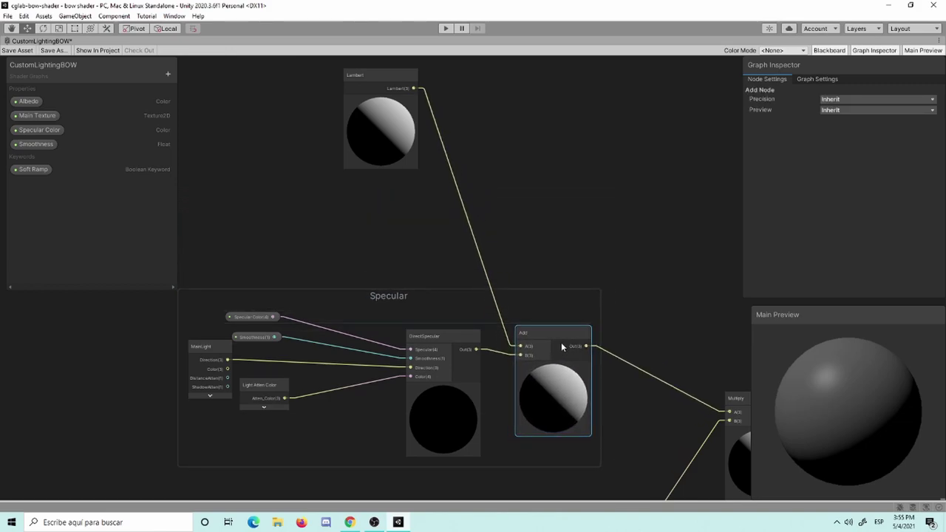
pyautogui.moveTo(594, 311)
pyautogui.mouseDown(button='middle')
pyautogui.moveTo(443, 183)
pyautogui.moveTo(500, 224)
pyautogui.mouseUp(button='middle')
pyautogui.moveTo(275, 57)
pyautogui.mouseDown()
pyautogui.moveTo(321, 151)
pyautogui.moveTo(288, 284)
pyautogui.moveTo(318, 218)
pyautogui.mouseUp()
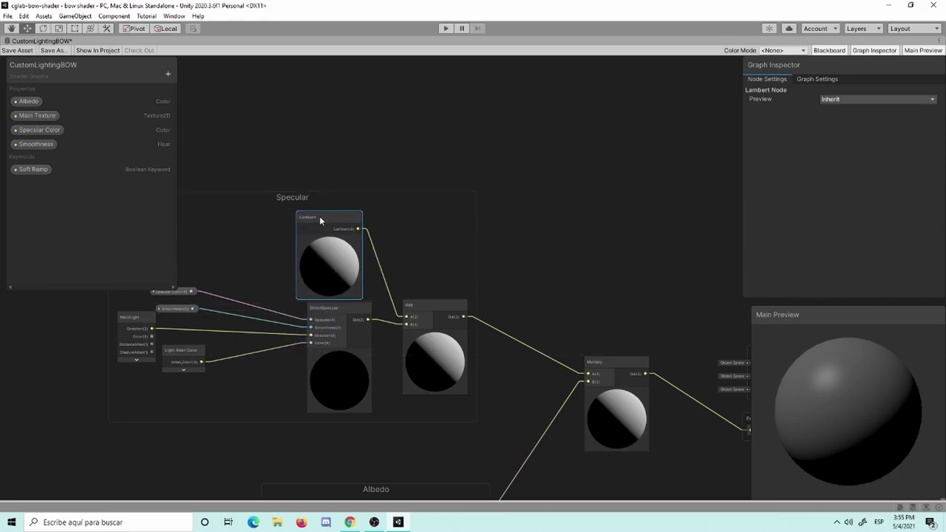
pyautogui.click(329, 242)
pyautogui.click(338, 354)
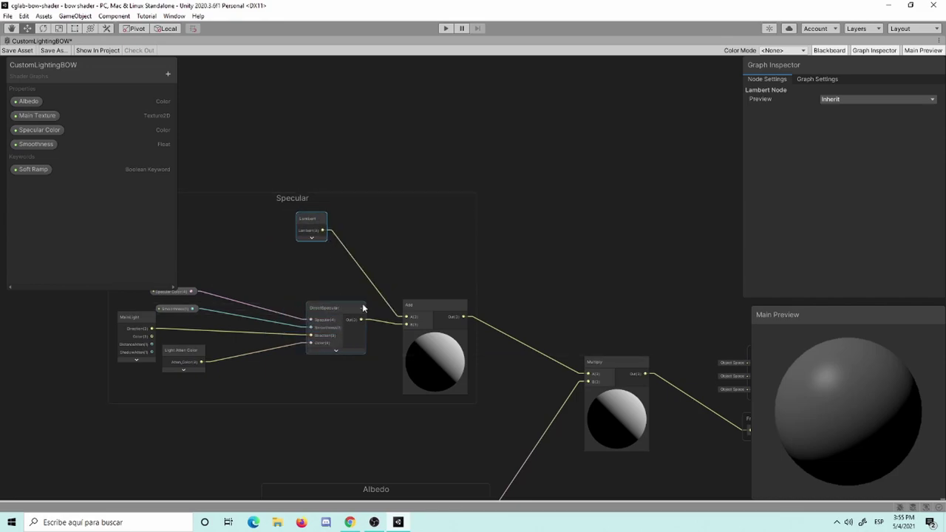
pyautogui.moveTo(418, 316); pyautogui.dragTo(409, 298)
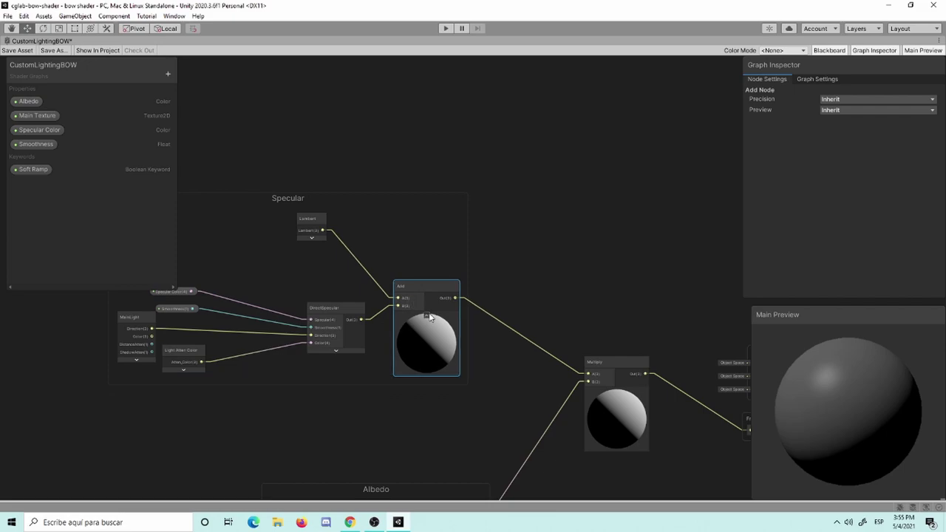
pyautogui.moveTo(316, 231); pyautogui.dragTo(343, 284)
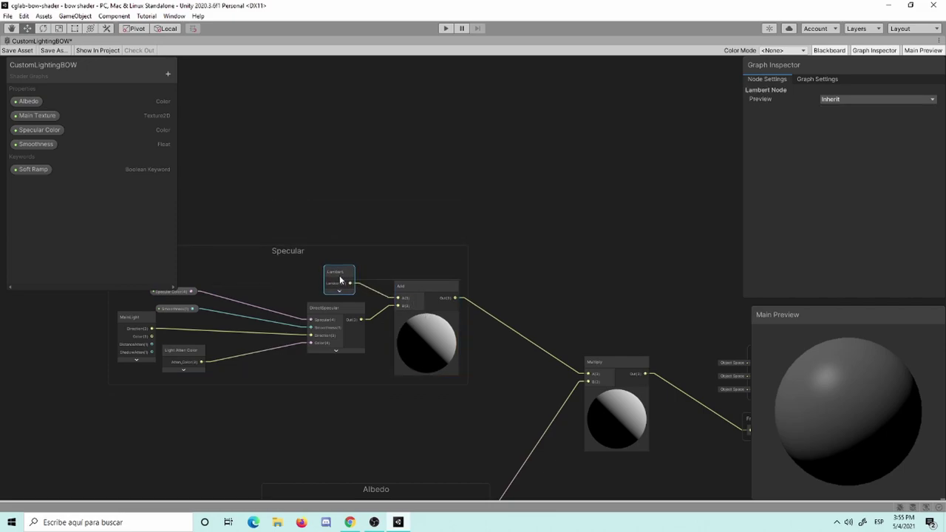
pyautogui.moveTo(349, 233)
pyautogui.mouseDown(button='middle')
pyautogui.moveTo(559, 171)
pyautogui.moveTo(449, 98)
pyautogui.mouseUp(button='middle')
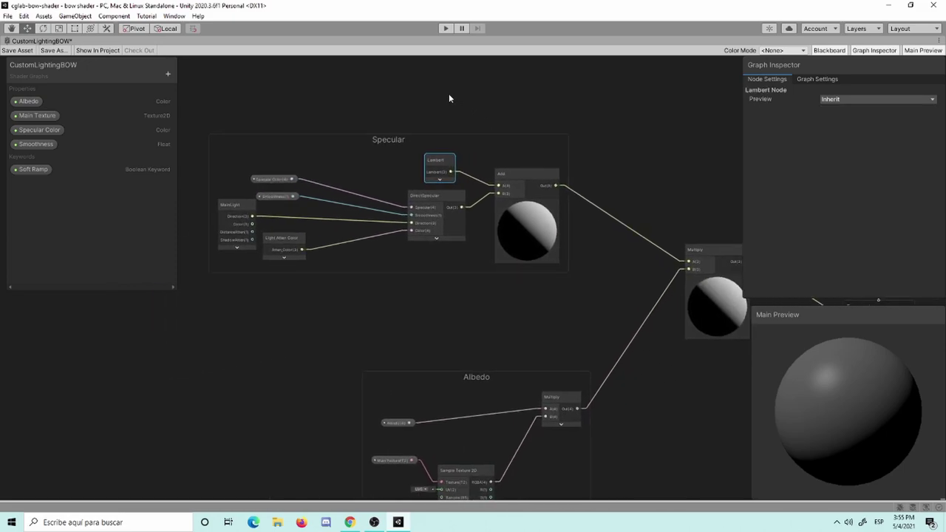
pyautogui.click(19, 51)
# Lower the Multiply node, shift the Vertex and Fragment nodes down, save, and return to the Scene view
pyautogui.scroll(-5, 635, 163)
pyautogui.moveTo(635, 163); pyautogui.dragTo(499, 177, button='middle')
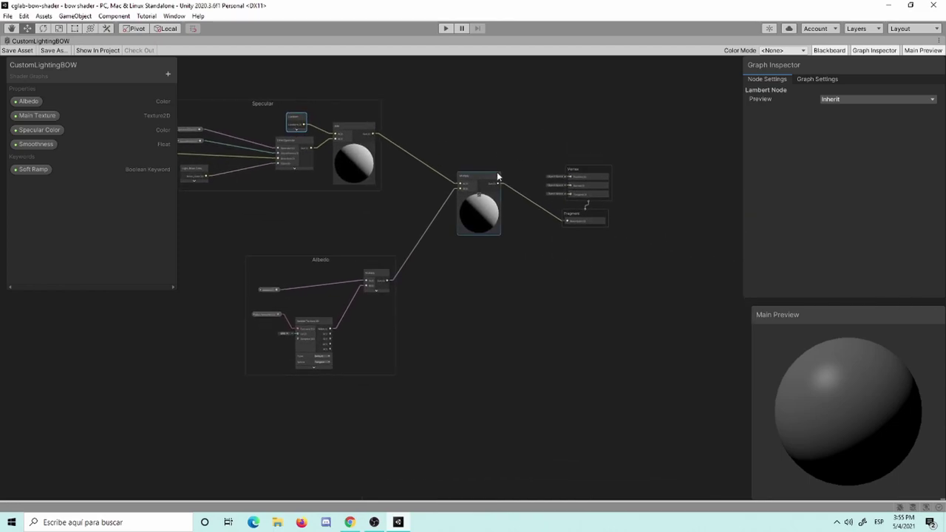
pyautogui.scroll(2, 498, 177)
pyautogui.moveTo(478, 179)
pyautogui.mouseDown()
pyautogui.moveTo(472, 249)
pyautogui.moveTo(473, 230)
pyautogui.mouseUp()
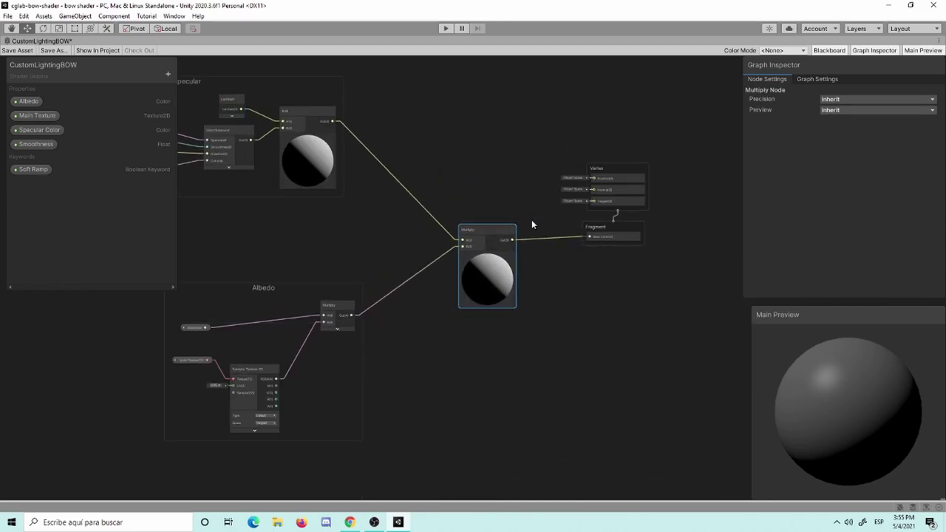
pyautogui.moveTo(581, 146); pyautogui.dragTo(661, 247)
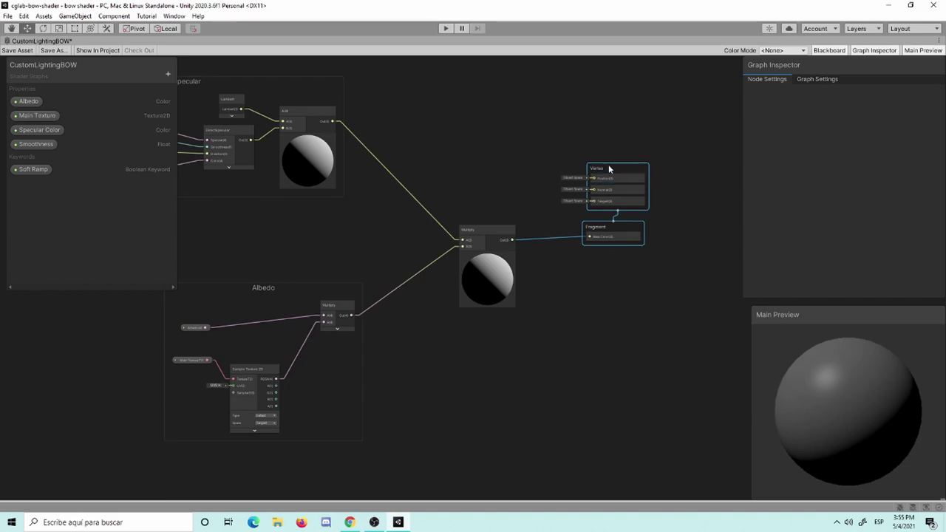
pyautogui.moveTo(608, 169); pyautogui.dragTo(608, 188)
pyautogui.click(2, 95)
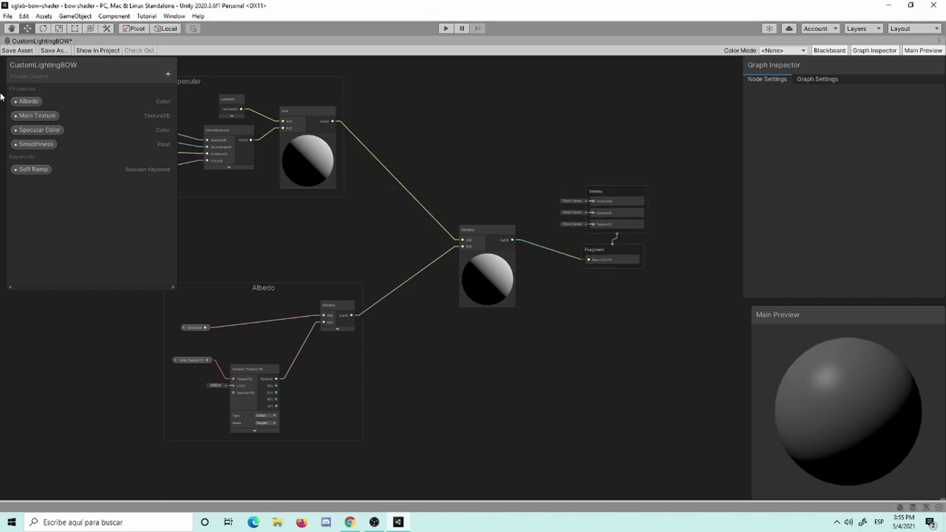
pyautogui.click(18, 52)
pyautogui.hotkey('shift', 'space')
pyautogui.click(198, 40)
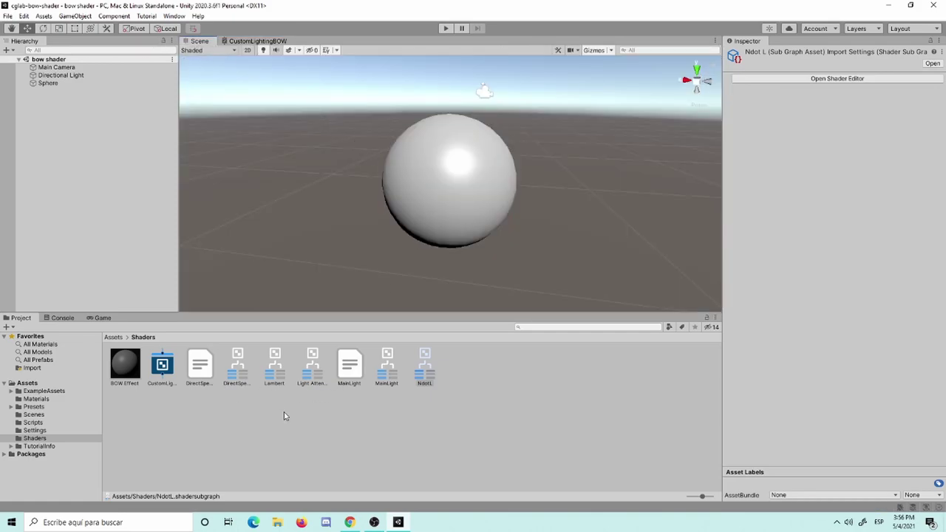
# Create a new Sub Graph asset in the Shaders folder via Create > Shader > Sub Graph
pyautogui.rightClick(464, 510)
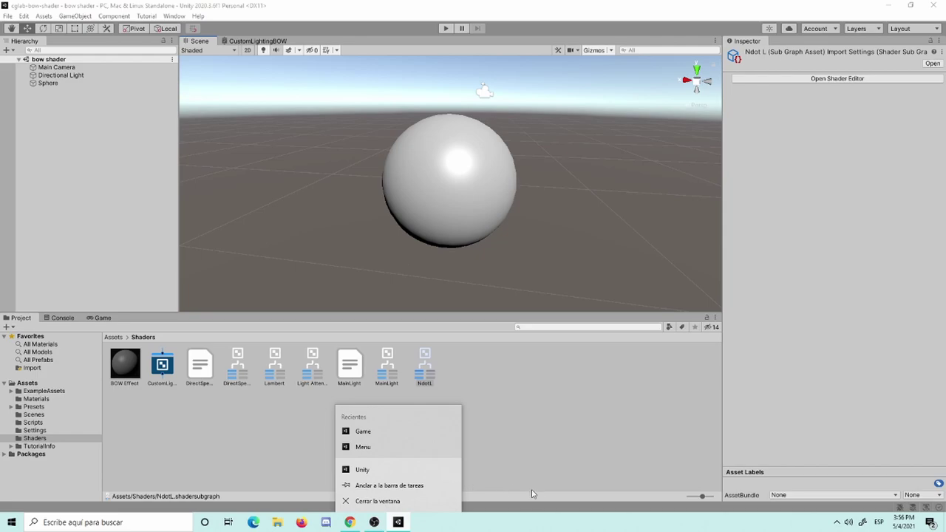
pyautogui.click(541, 468)
pyautogui.rightClick(494, 425)
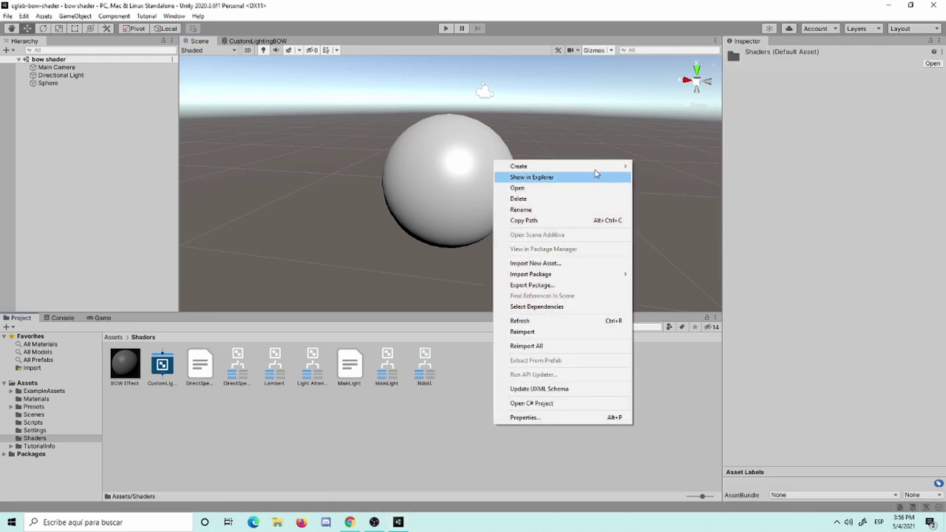
pyautogui.moveTo(596, 167)
pyautogui.moveTo(694, 130)
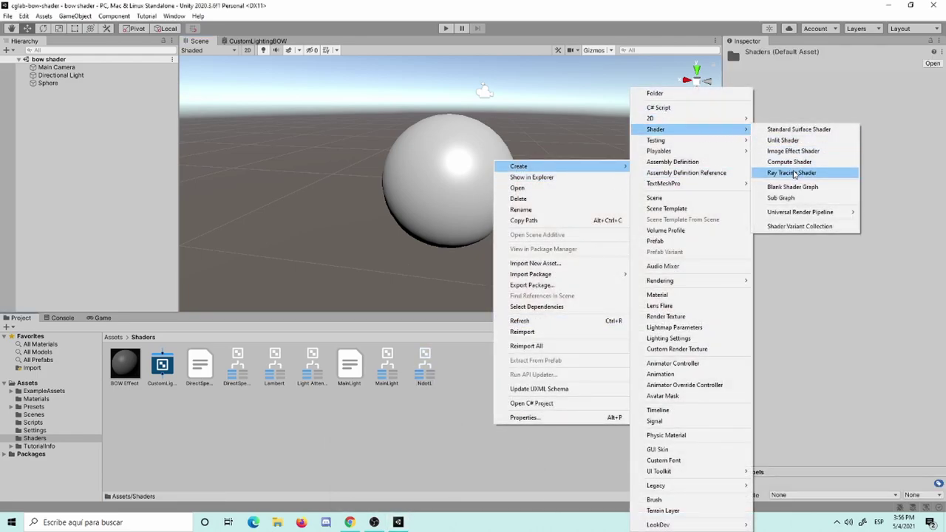
pyautogui.click(802, 199)
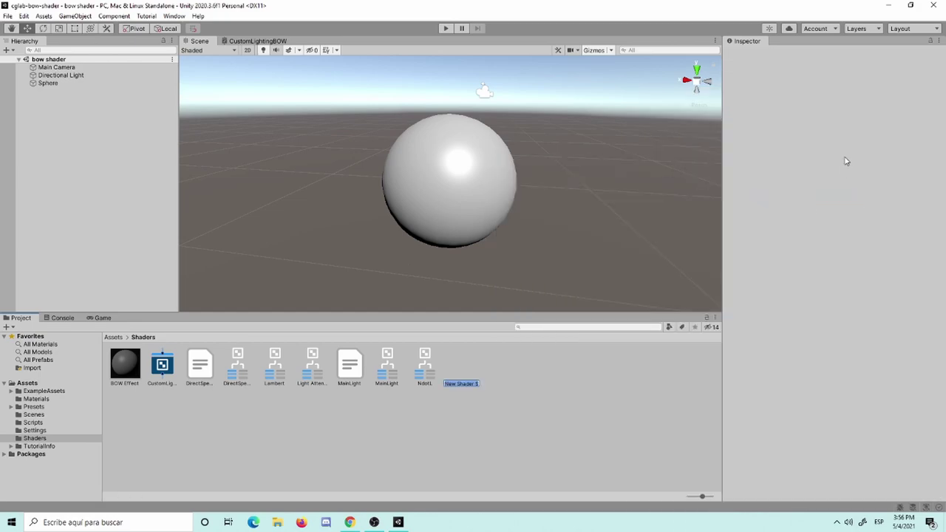
# Name the new sub graph Ramp and open it in Shader Graph
pyautogui.write('Ramp')
pyautogui.press('Return')
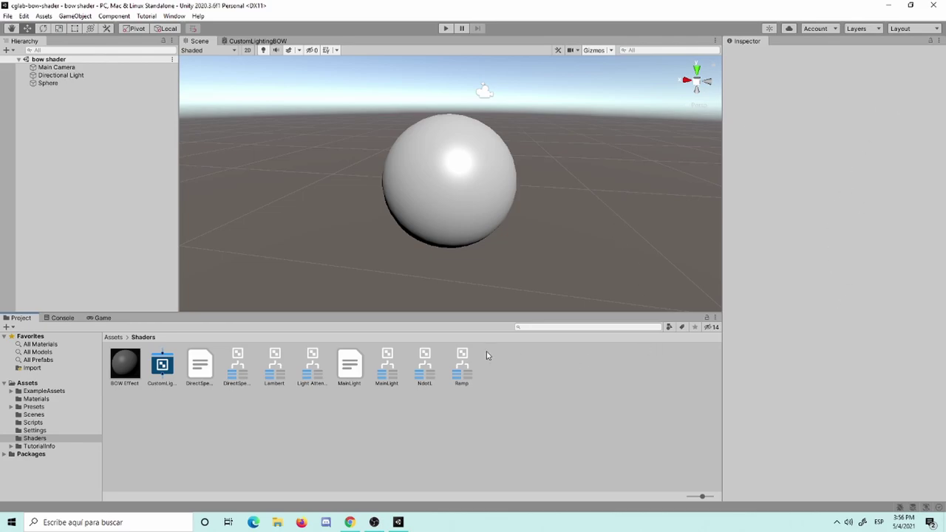
pyautogui.click(463, 374)
pyautogui.doubleClick(462, 375)
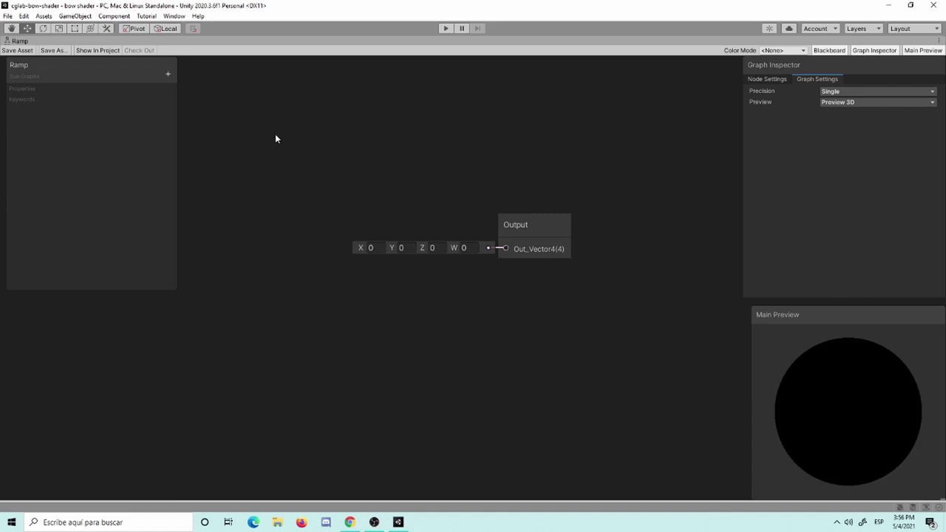
# Add a Float property named Light Intensity with Half precision
pyautogui.click(168, 75)
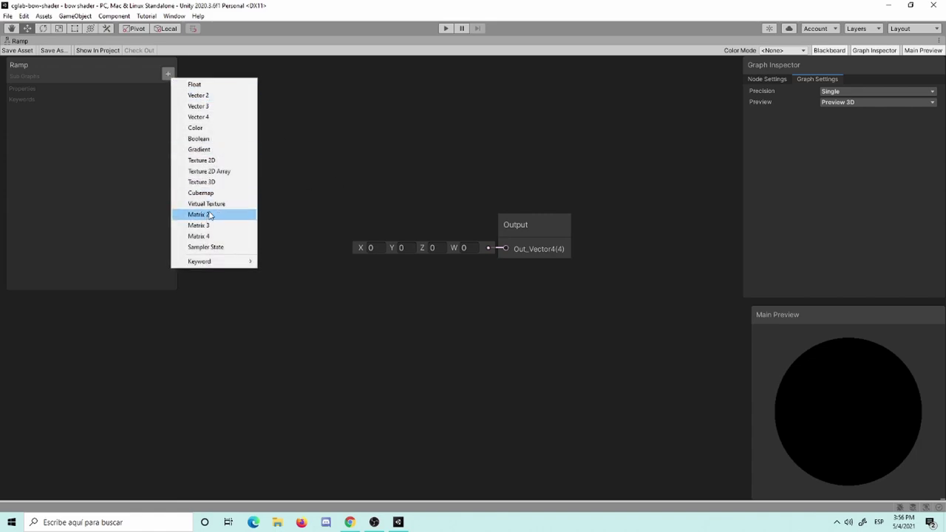
pyautogui.click(205, 86)
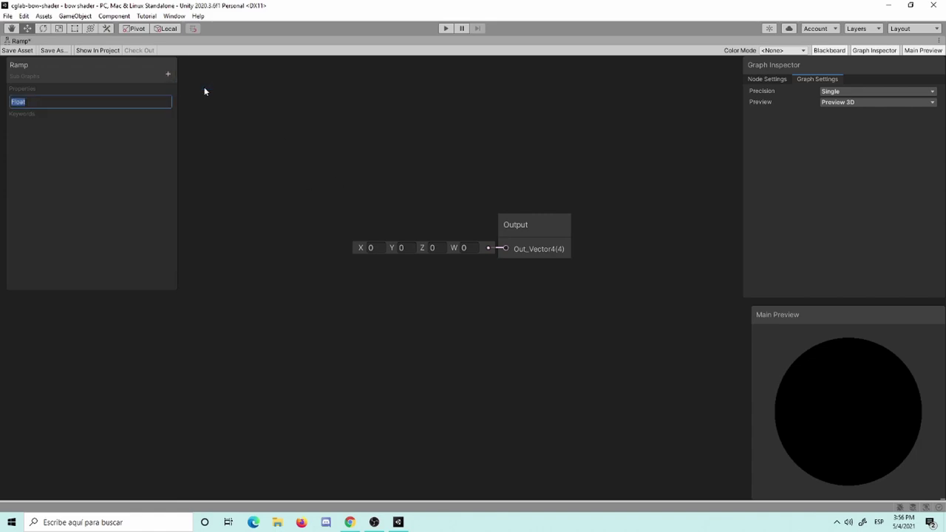
pyautogui.write('Light Intens')
pyautogui.write('ity')
pyautogui.press('Return')
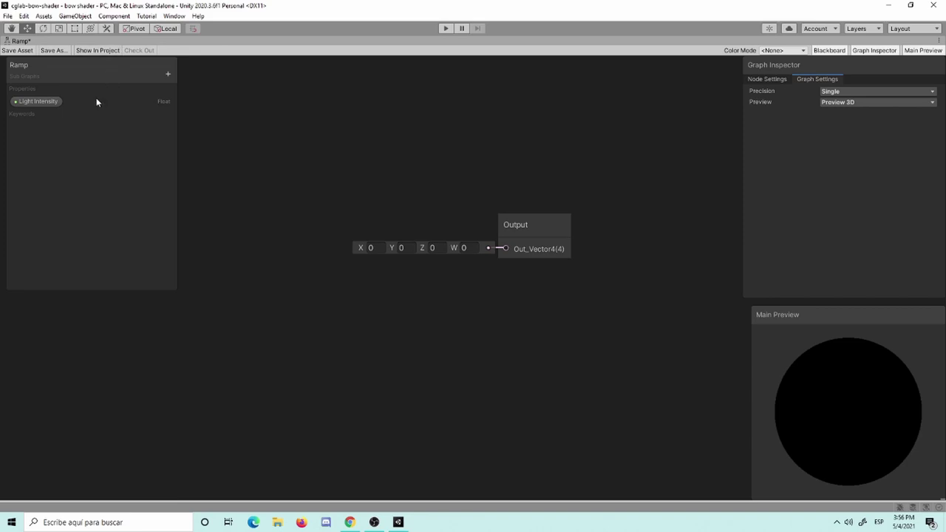
pyautogui.click(50, 102)
pyautogui.click(897, 131)
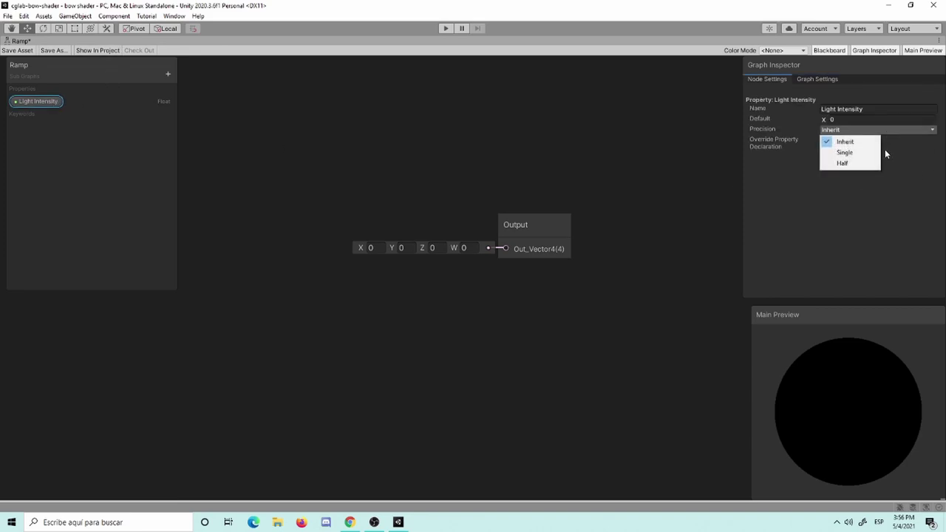
pyautogui.click(839, 163)
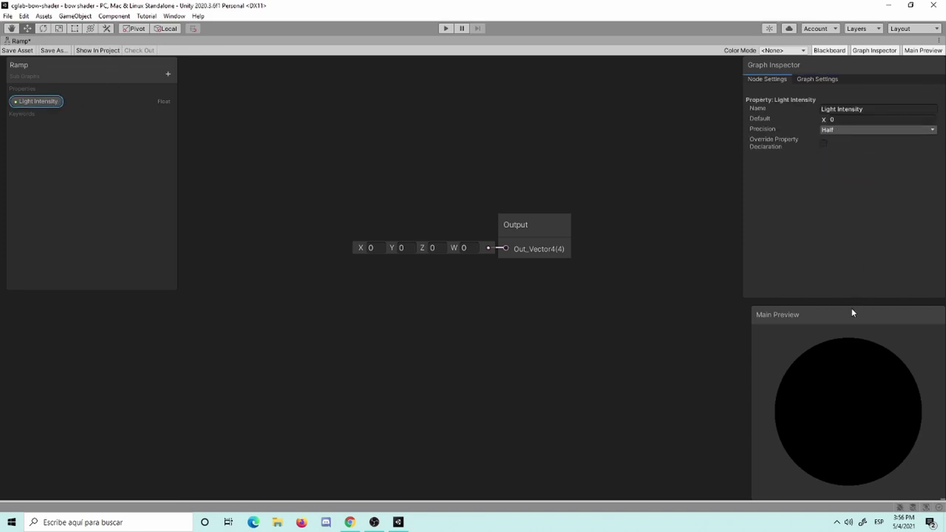
# Collapse and re-expand the Output node, and set the sub graph's overall precision in Graph Settings
pyautogui.click(565, 225)
pyautogui.click(536, 224)
pyautogui.click(540, 226)
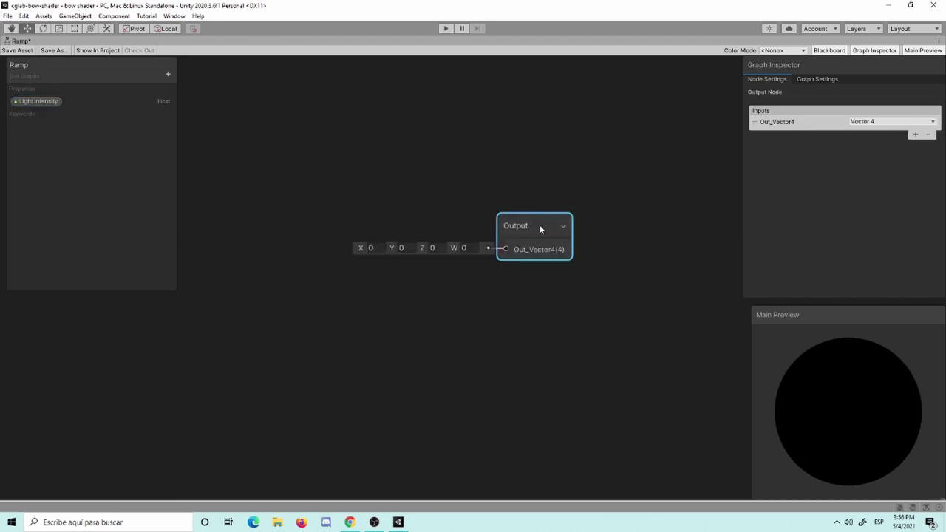
pyautogui.click(816, 80)
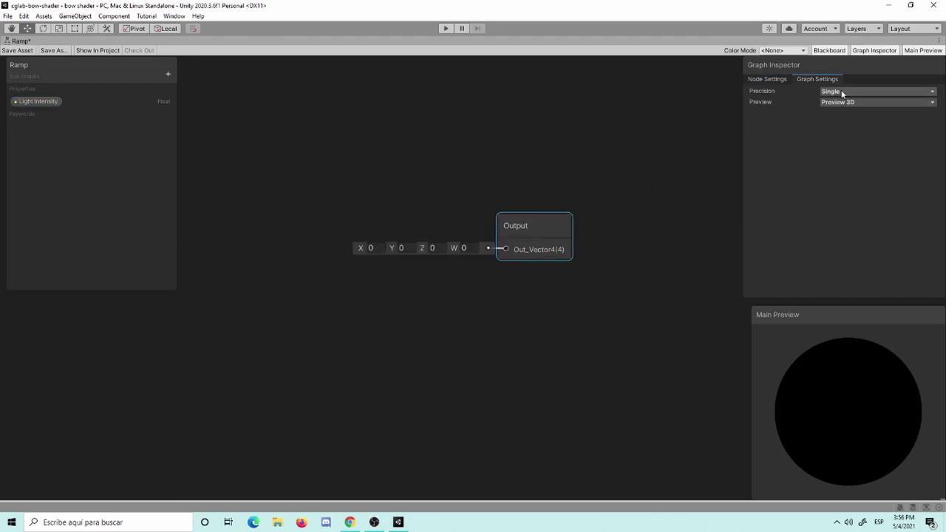
pyautogui.click(842, 94)
pyautogui.click(839, 113)
pyautogui.click(783, 81)
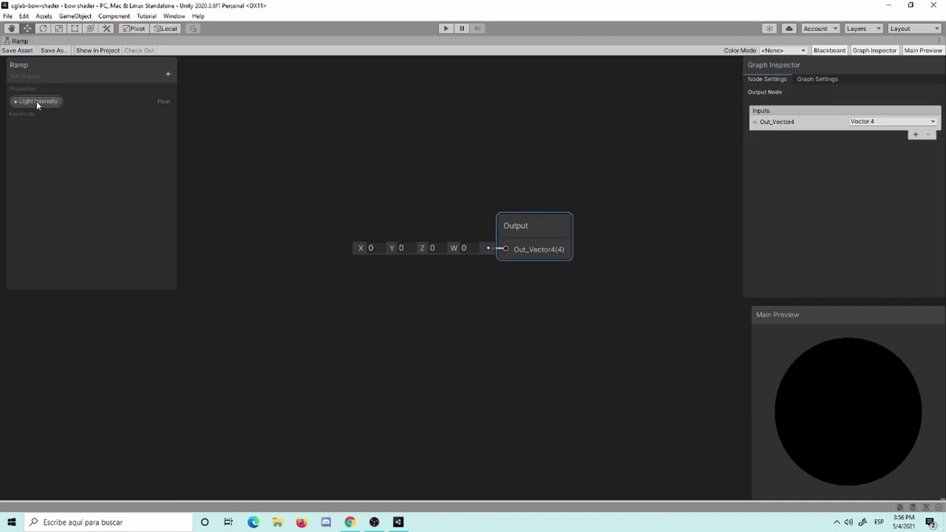
# Place Light Intensity on the canvas and add a Remap node via the 'remap' search
pyautogui.moveTo(37, 101); pyautogui.dragTo(233, 123)
pyautogui.press('space')
pyautogui.write('r')
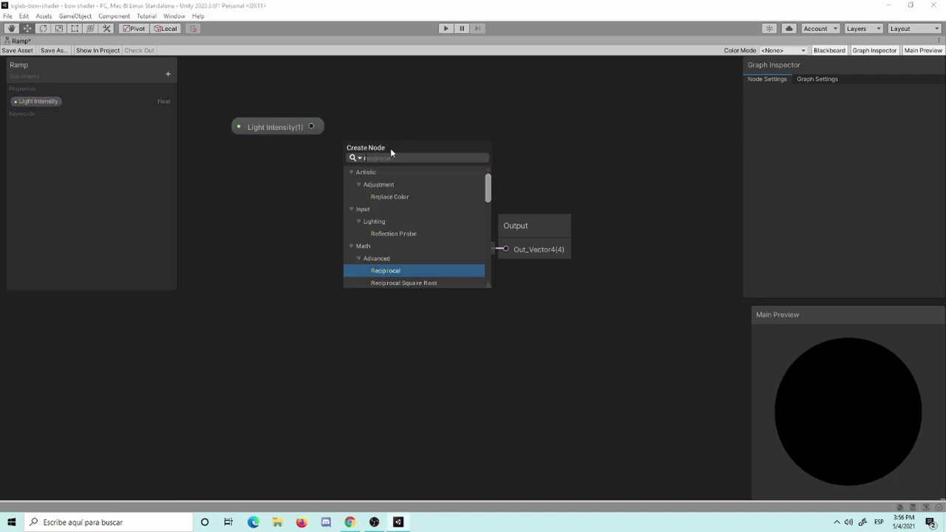
pyautogui.write('emap')
pyautogui.press('Return')
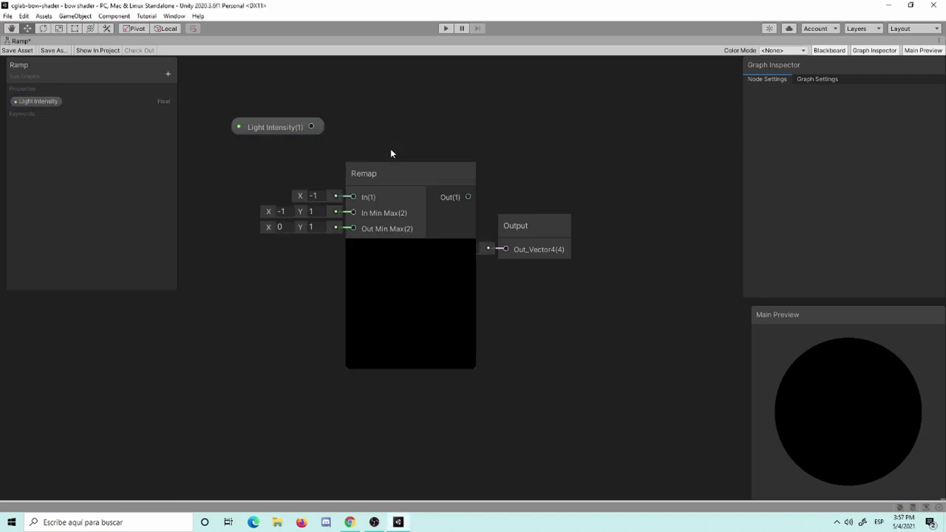
# Wire Light Intensity into Remap's In(1), move the Output node right, and save the Ramp sub graph
pyautogui.moveTo(517, 226); pyautogui.dragTo(597, 182)
pyautogui.moveTo(457, 157); pyautogui.dragTo(526, 166, button='middle')
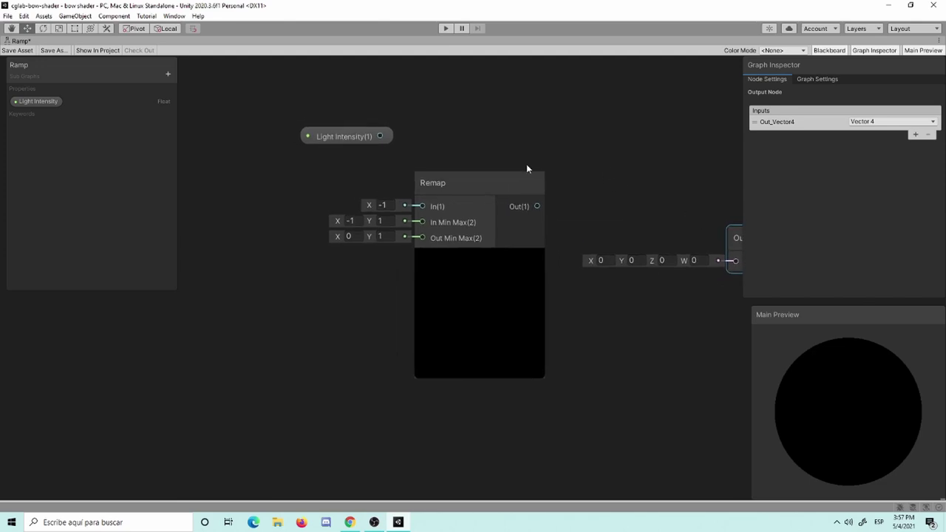
pyautogui.moveTo(355, 138)
pyautogui.mouseDown()
pyautogui.moveTo(300, 154)
pyautogui.moveTo(420, 210)
pyautogui.mouseUp()
pyautogui.moveTo(425, 154); pyautogui.dragTo(491, 160, button='middle')
pyautogui.scroll(1, 529, 223)
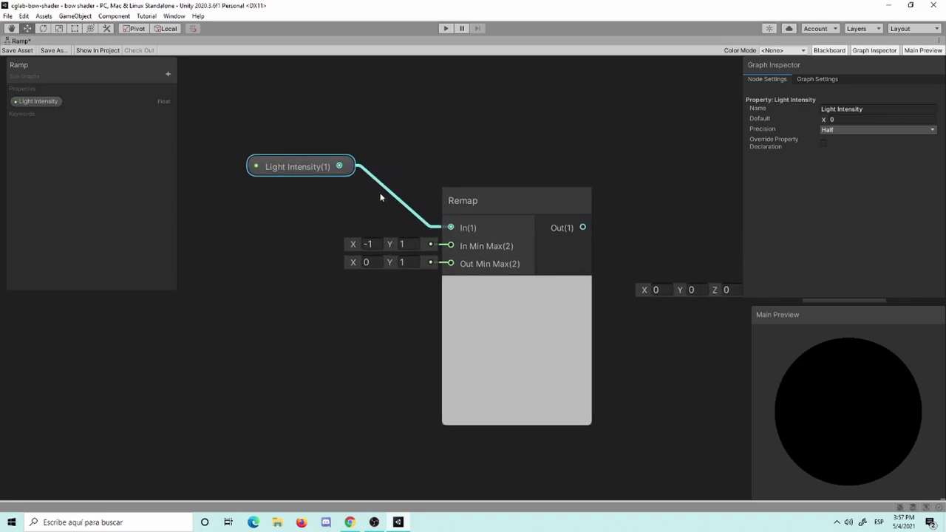
pyautogui.click(24, 50)
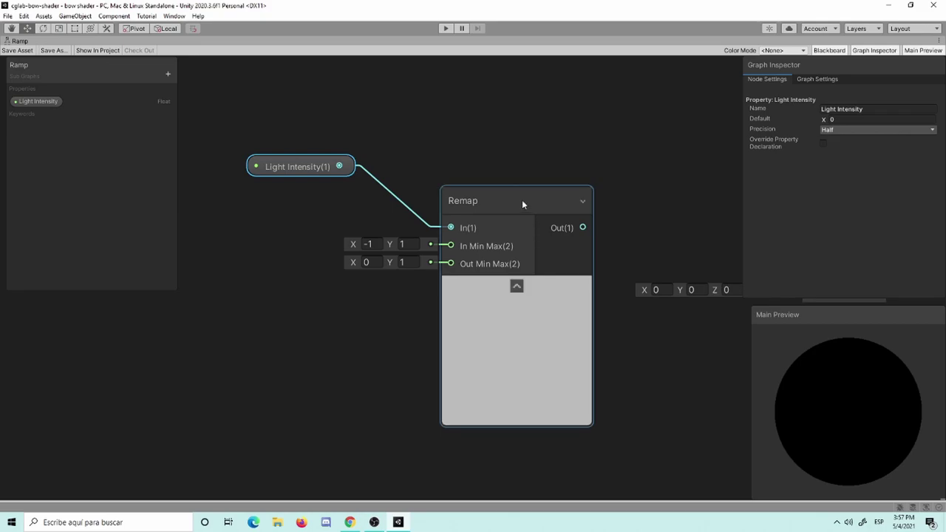
pyautogui.scroll(-2, 521, 194)
pyautogui.scroll(-1, 516, 178)
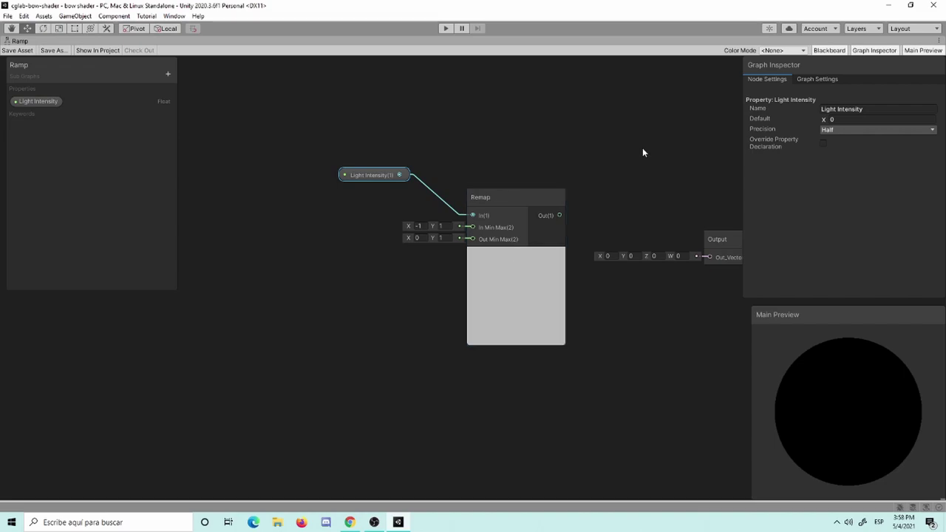
# Add a Gradient node from the 'grad' search, place it lower right, and push the Output node right
pyautogui.moveTo(642, 148); pyautogui.dragTo(594, 145, button='middle')
pyautogui.press('space')
pyautogui.write('grad')
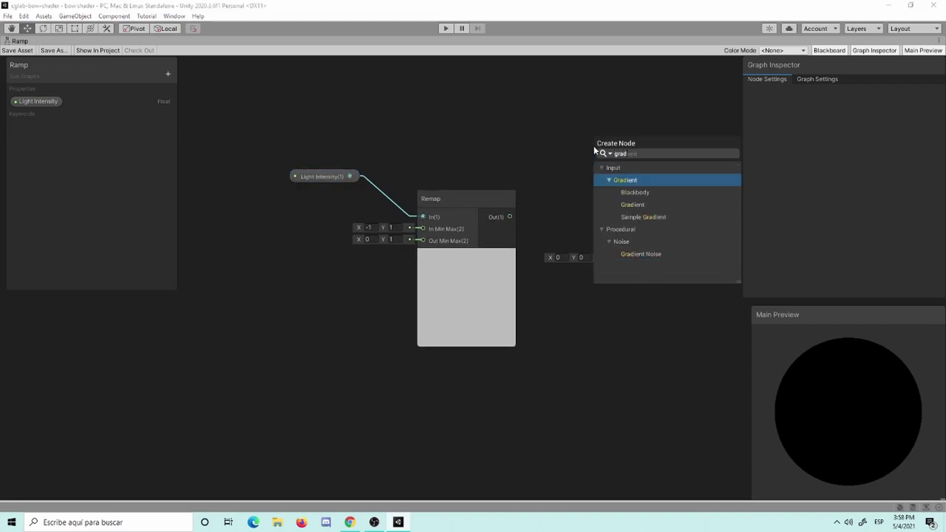
pyautogui.press('Down')
pyautogui.press('Down')
pyautogui.press('Down')
pyautogui.press('Up')
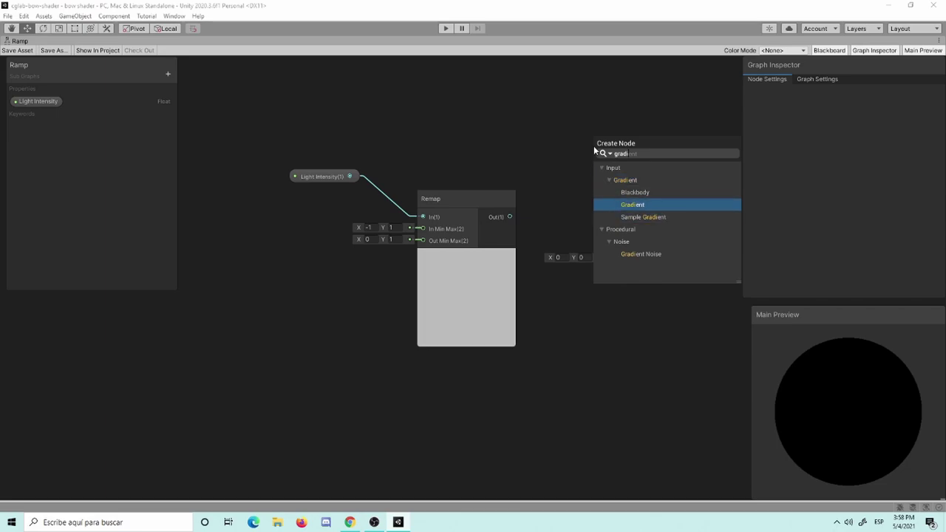
pyautogui.press('Return')
pyautogui.moveTo(618, 159)
pyautogui.mouseDown()
pyautogui.moveTo(653, 184)
pyautogui.moveTo(597, 310)
pyautogui.mouseUp()
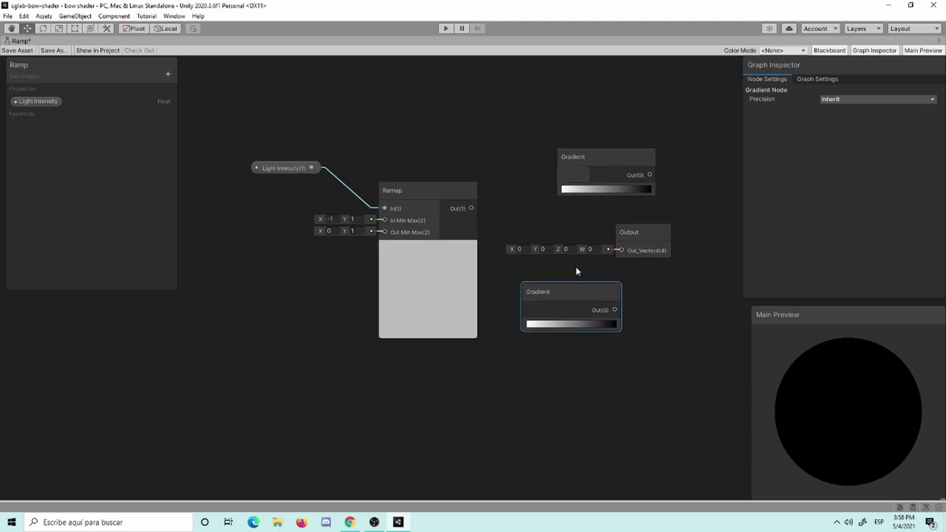
pyautogui.scroll(2, 576, 266)
pyautogui.moveTo(592, 229); pyautogui.dragTo(770, 217)
# Apply the stepped grey preset to the upper Gradient's colour ramp
pyautogui.moveTo(522, 123); pyautogui.dragTo(491, 173)
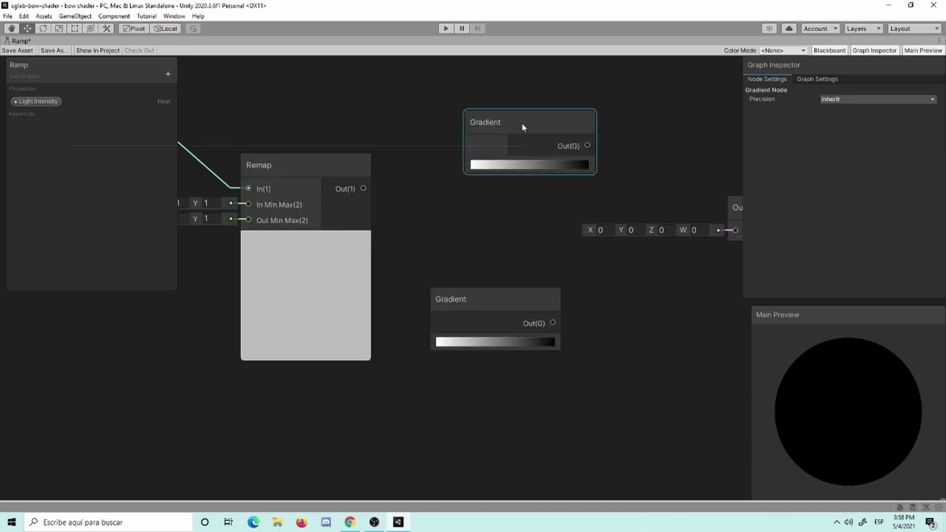
pyautogui.click(492, 215)
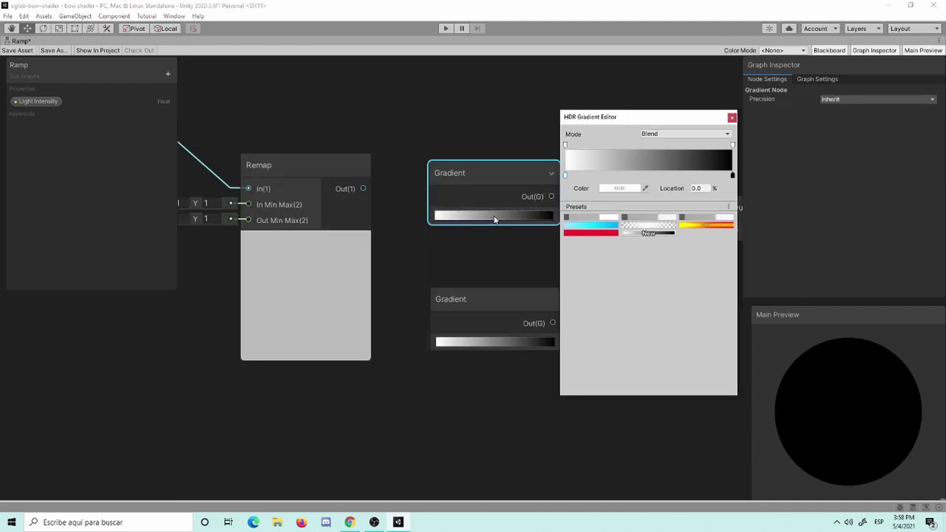
pyautogui.click(595, 216)
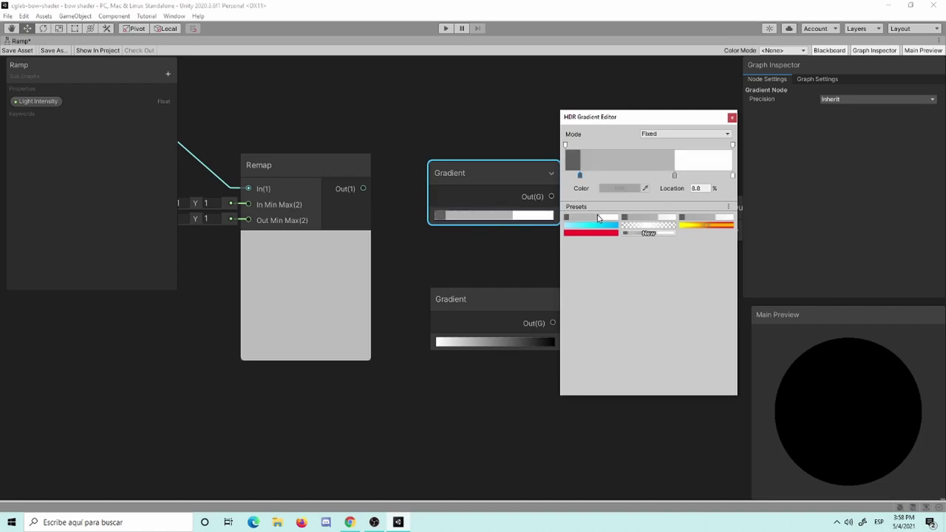
pyautogui.click(510, 251)
# Apply the blended grey-to-white preset to the lower Gradient's colour ramp
pyautogui.click(484, 324)
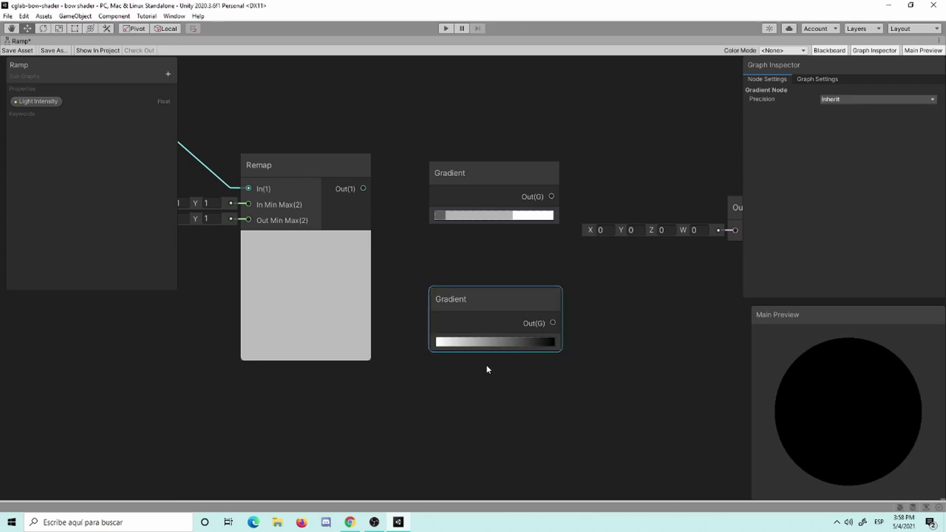
pyautogui.click(489, 341)
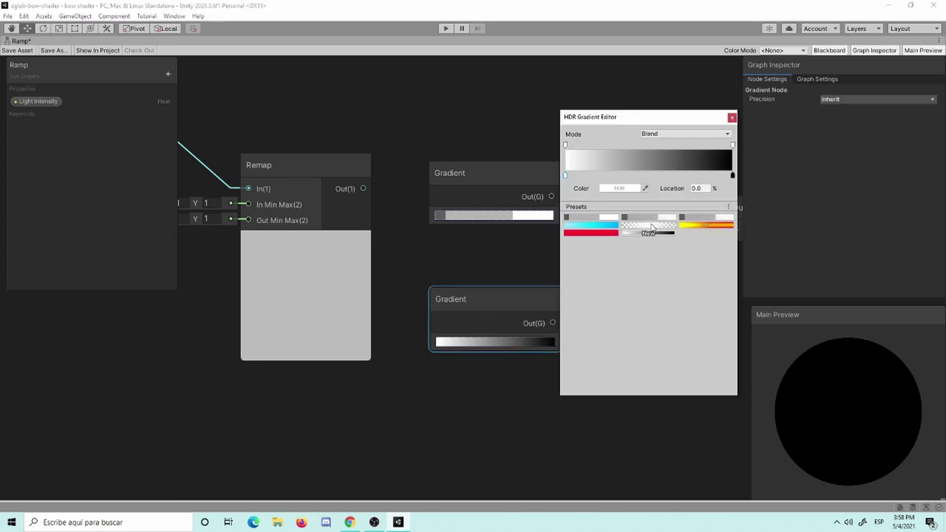
pyautogui.click(660, 220)
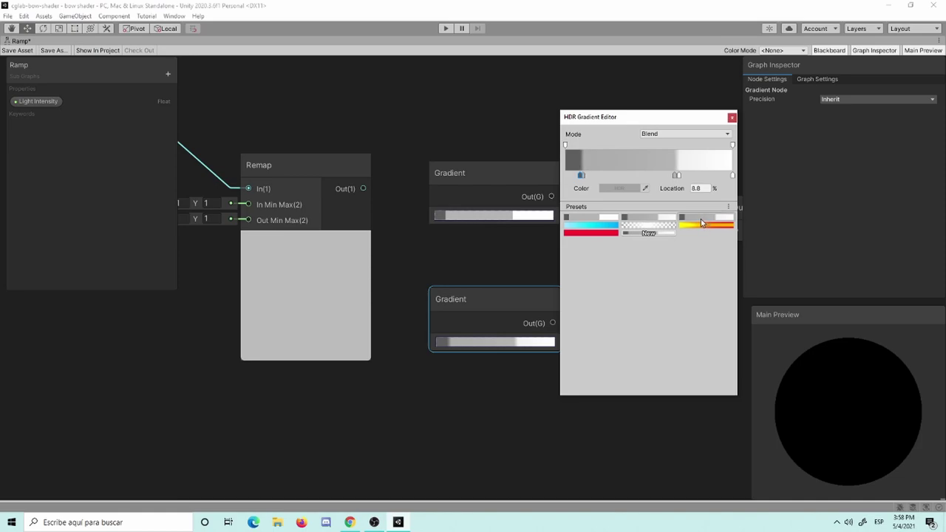
pyautogui.click(732, 118)
pyautogui.click(538, 265)
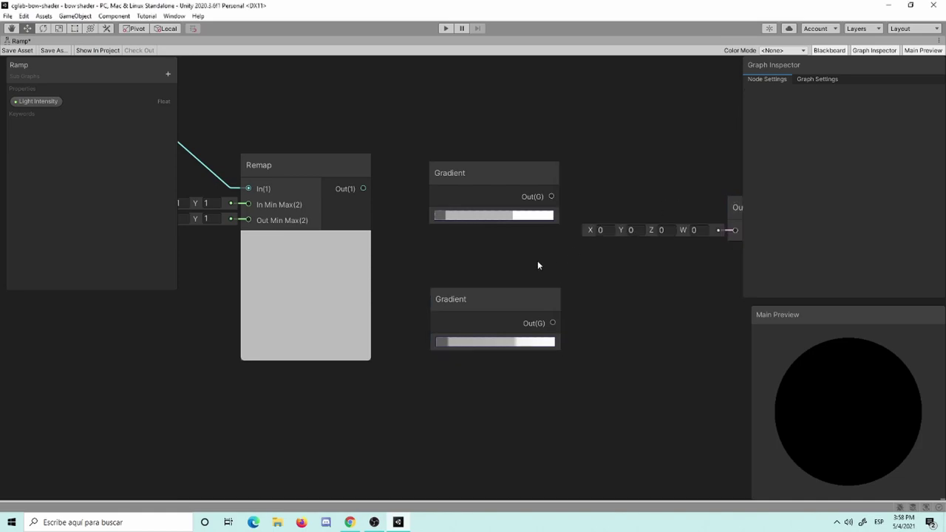
# Confirm the upper gradient stays in Fixed mode and reframe the graph view
pyautogui.click(464, 215)
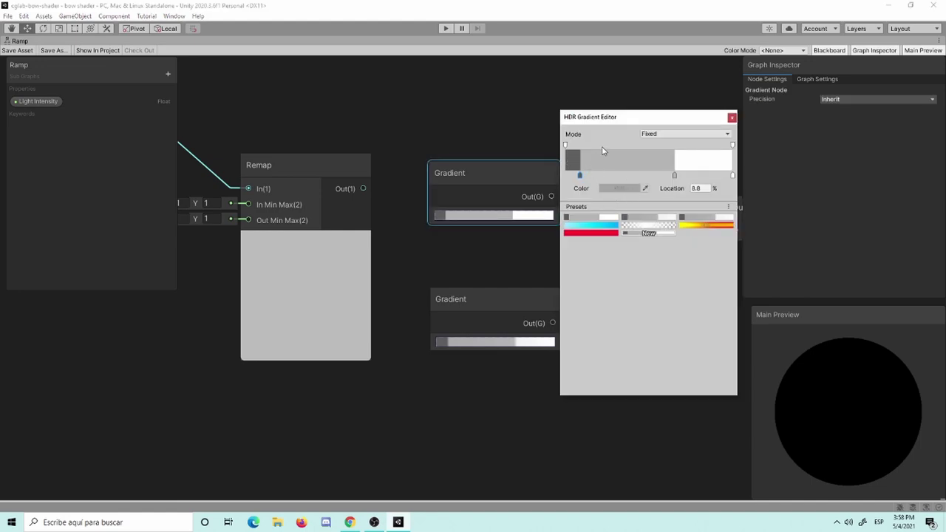
pyautogui.click(704, 134)
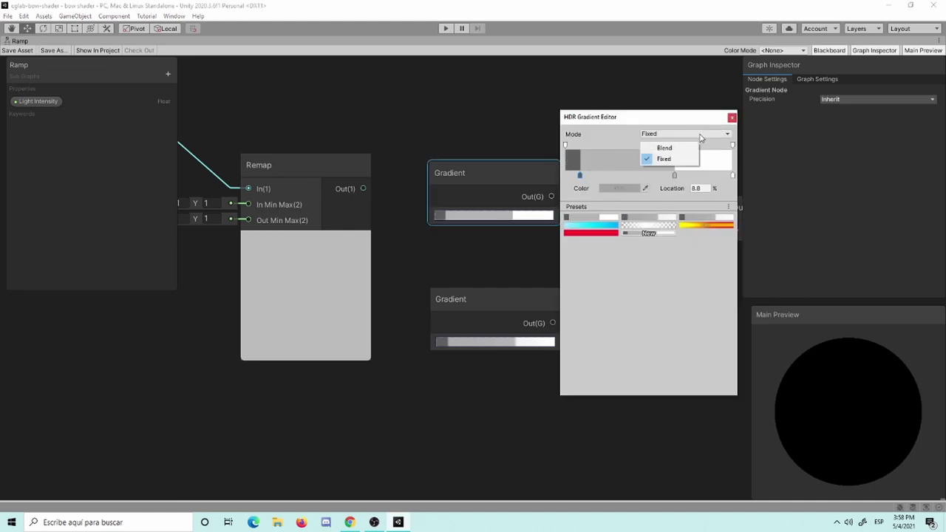
pyautogui.click(605, 133)
pyautogui.click(731, 118)
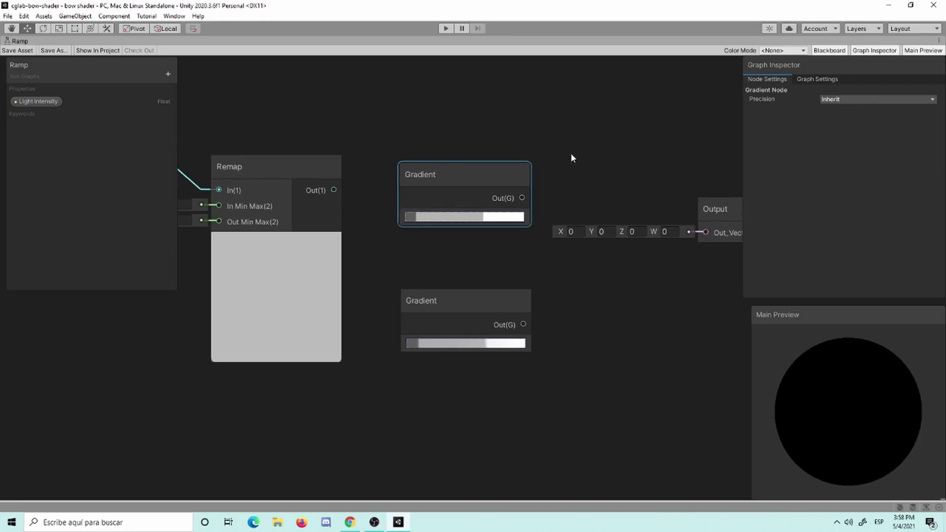
pyautogui.moveTo(592, 152); pyautogui.dragTo(473, 130, button='middle')
pyautogui.click(658, 214)
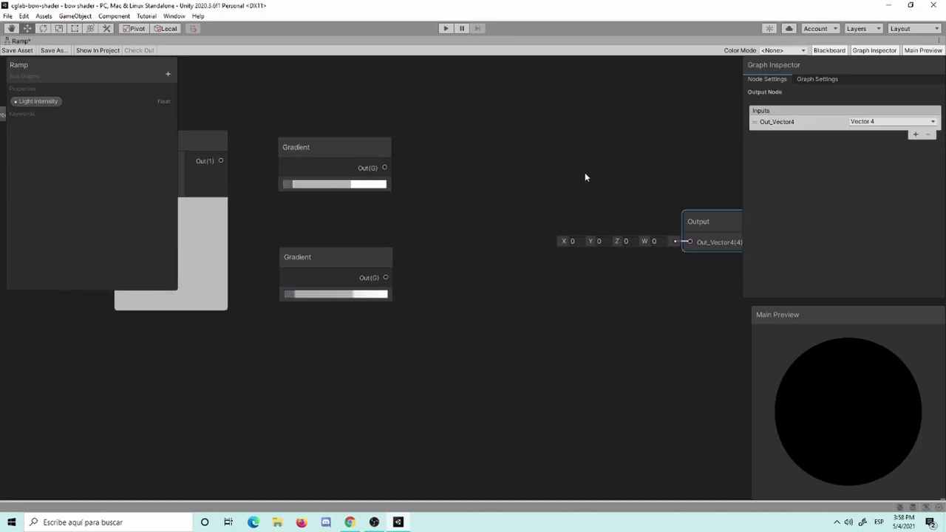
pyautogui.press('a')
pyautogui.click(551, 228)
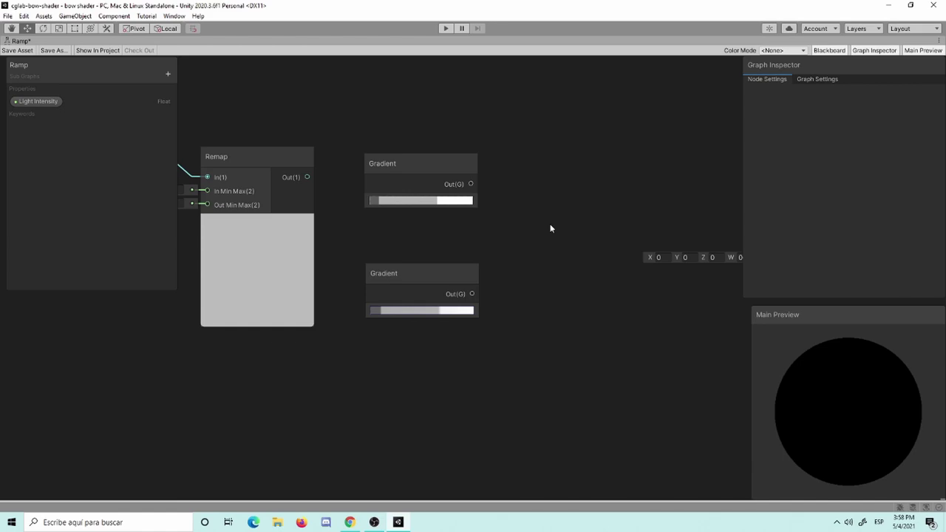
# Add two collapsed Sample Gradient nodes, each fed by one Gradient node
pyautogui.press('space')
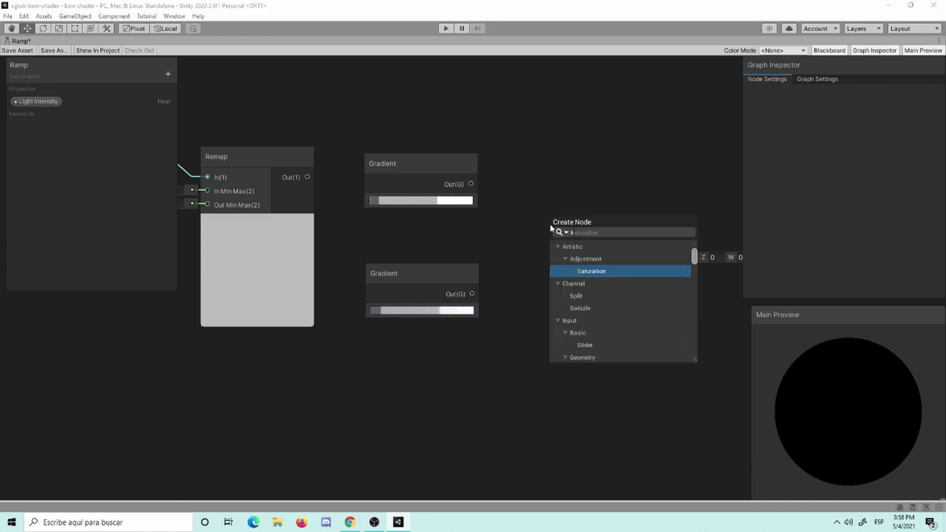
pyautogui.write('sample')
pyautogui.press('Return')
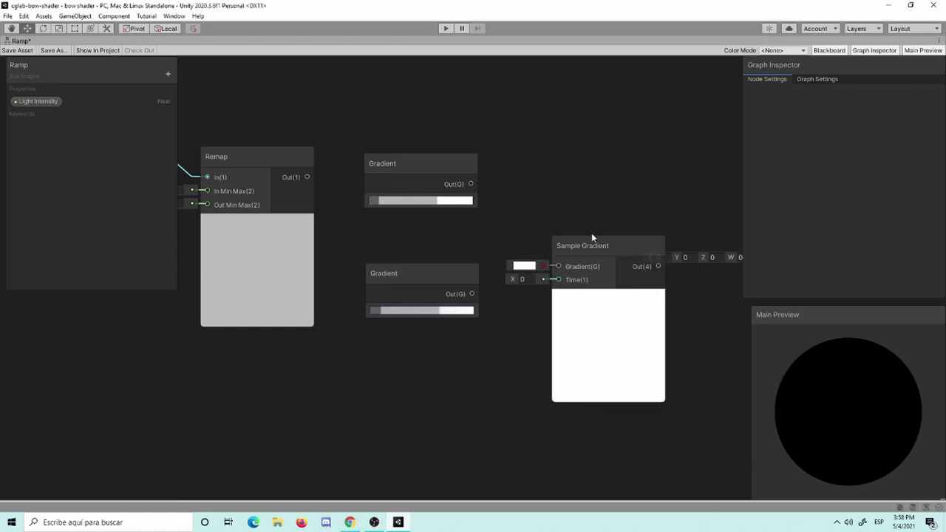
pyautogui.click(607, 294)
pyautogui.moveTo(587, 263)
pyautogui.mouseDown()
pyautogui.moveTo(571, 192)
pyautogui.moveTo(586, 287)
pyautogui.mouseUp()
pyautogui.hotkey('ctrl', 'd')
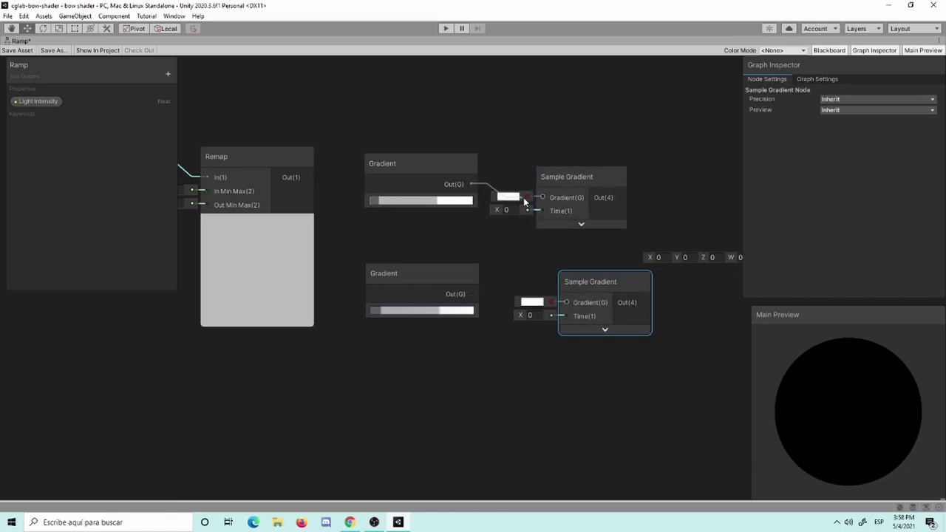
pyautogui.moveTo(472, 185); pyautogui.dragTo(543, 197)
pyautogui.moveTo(471, 295); pyautogui.dragTo(560, 311)
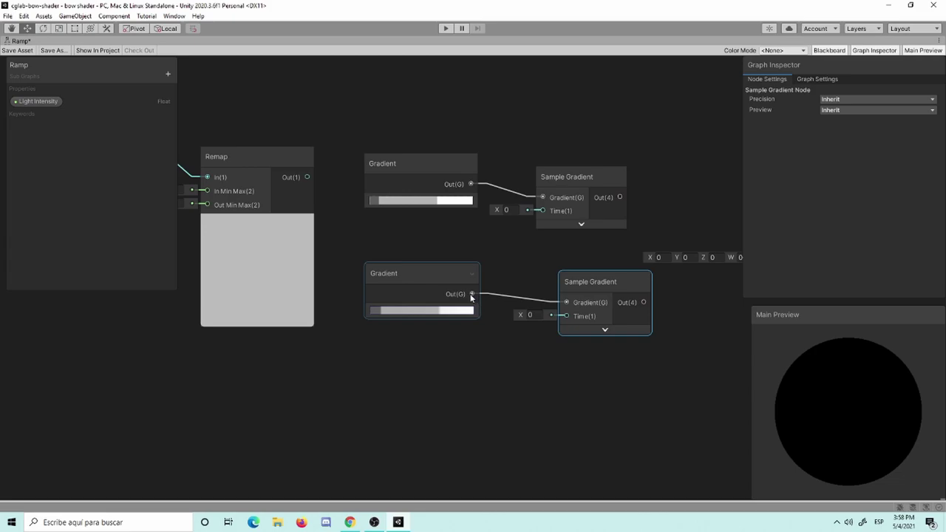
# Connect Remap's Out(1) to both Sample Gradient Time(1) inputs and tidy the Gradient nodes
pyautogui.moveTo(440, 281); pyautogui.dragTo(436, 283)
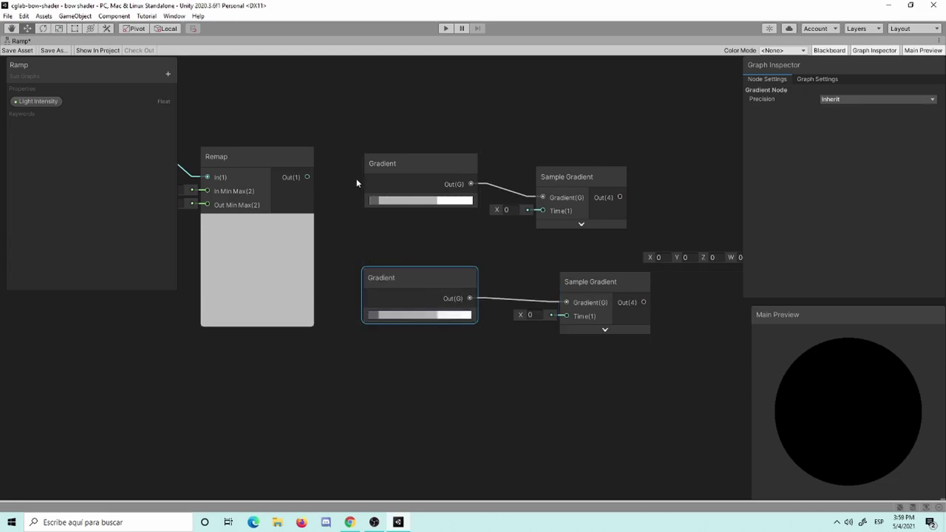
pyautogui.moveTo(372, 184); pyautogui.dragTo(411, 146)
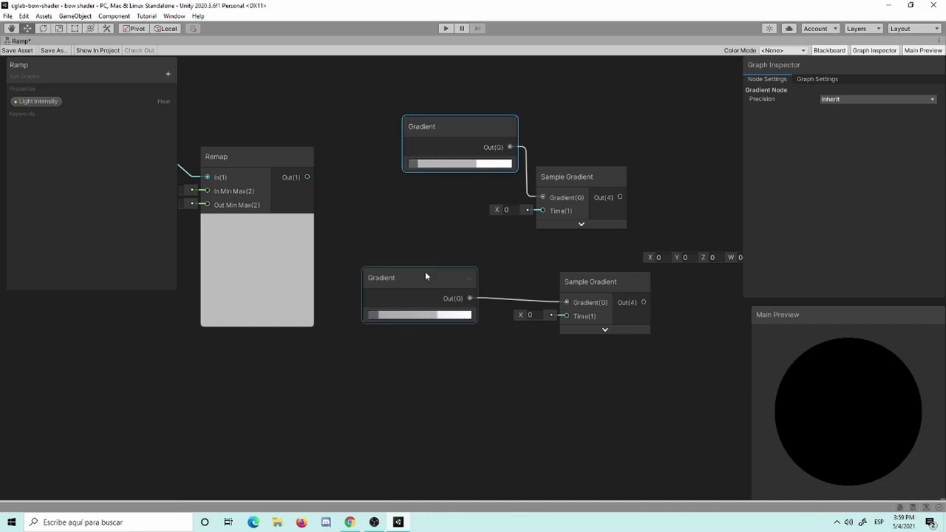
pyautogui.moveTo(425, 278); pyautogui.dragTo(490, 355)
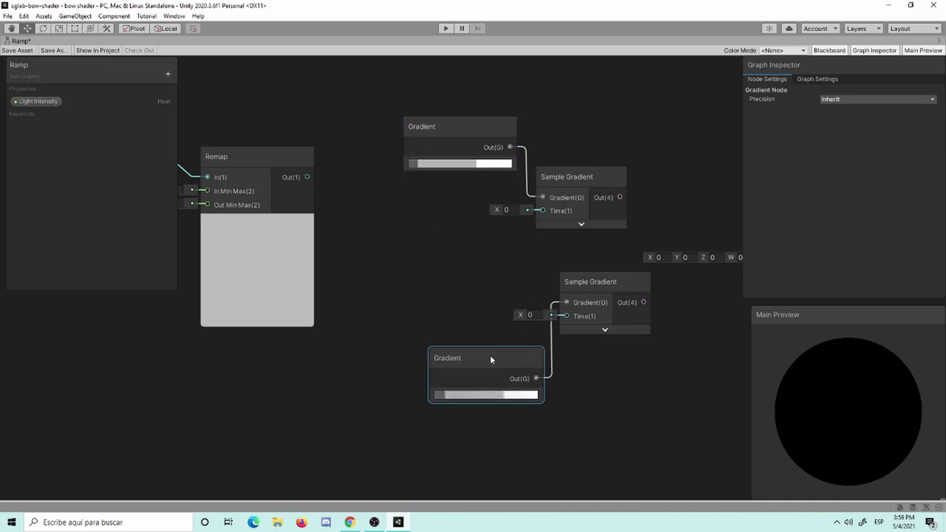
pyautogui.moveTo(297, 173)
pyautogui.mouseDown()
pyautogui.moveTo(311, 209)
pyautogui.moveTo(543, 211)
pyautogui.mouseUp()
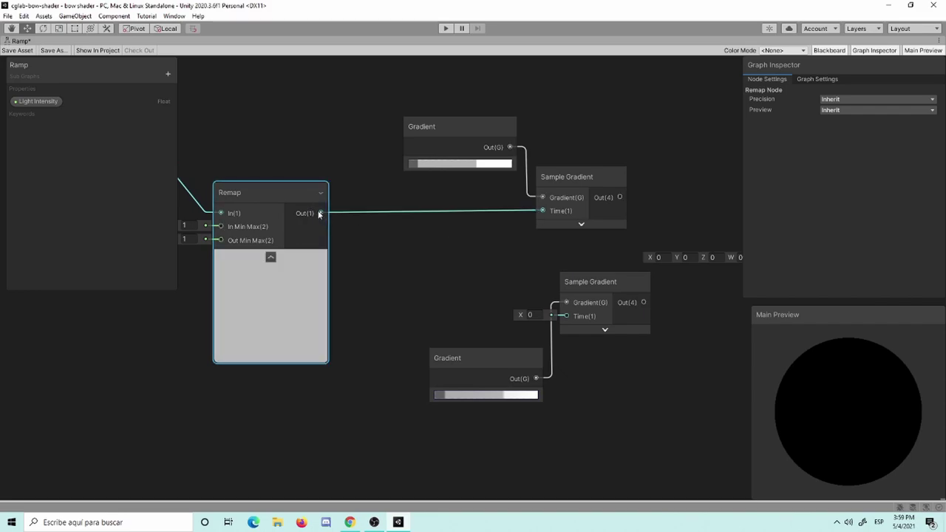
pyautogui.moveTo(320, 212); pyautogui.dragTo(563, 316)
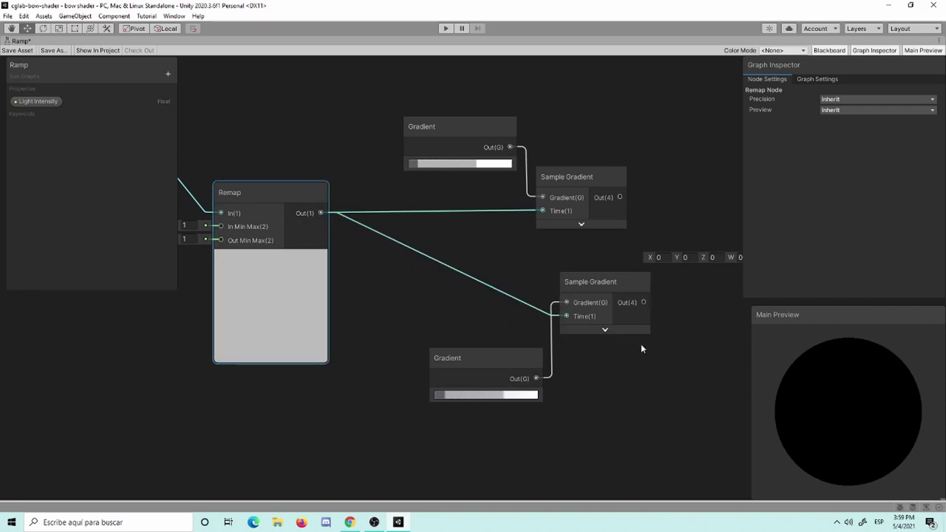
pyautogui.moveTo(641, 344); pyautogui.dragTo(516, 374, button='middle')
pyautogui.moveTo(452, 210); pyautogui.dragTo(487, 210)
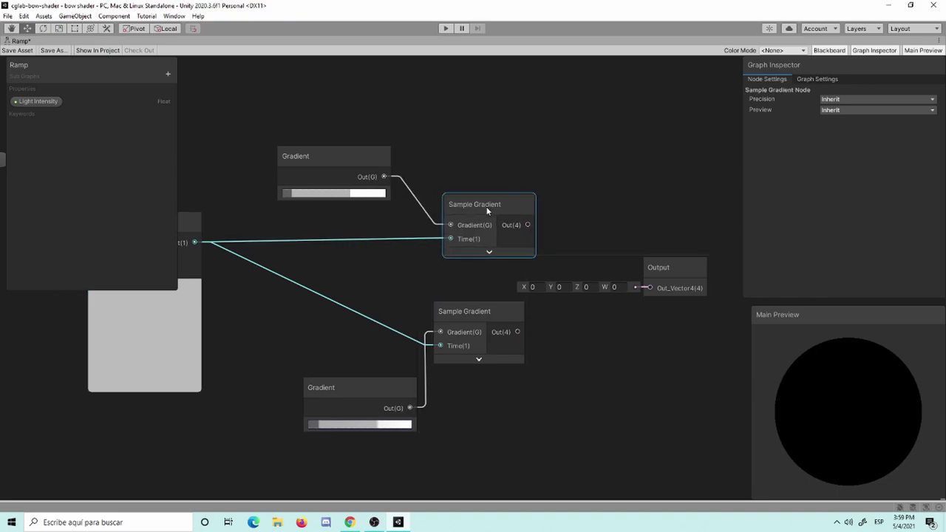
pyautogui.moveTo(355, 161); pyautogui.dragTo(382, 151)
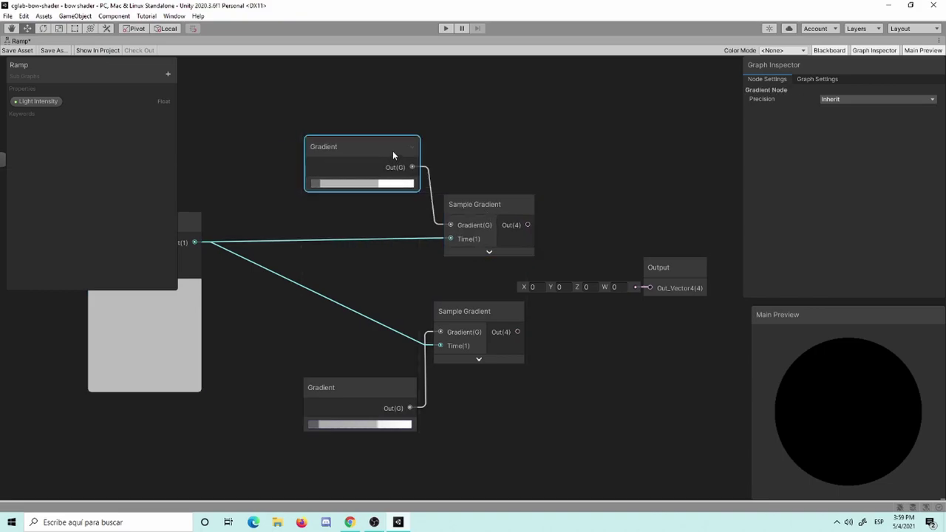
# Rename the Output node's Out_Vector4 entry to Soft_Ramp
pyautogui.click(660, 278)
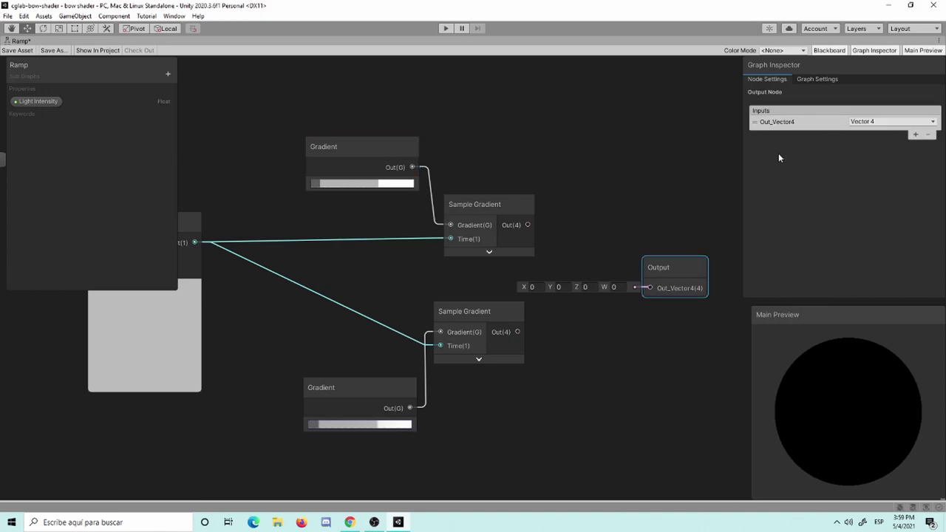
pyautogui.doubleClick(806, 122)
pyautogui.write('Soft')
pyautogui.write('_Ramp')
pyautogui.press('Return')
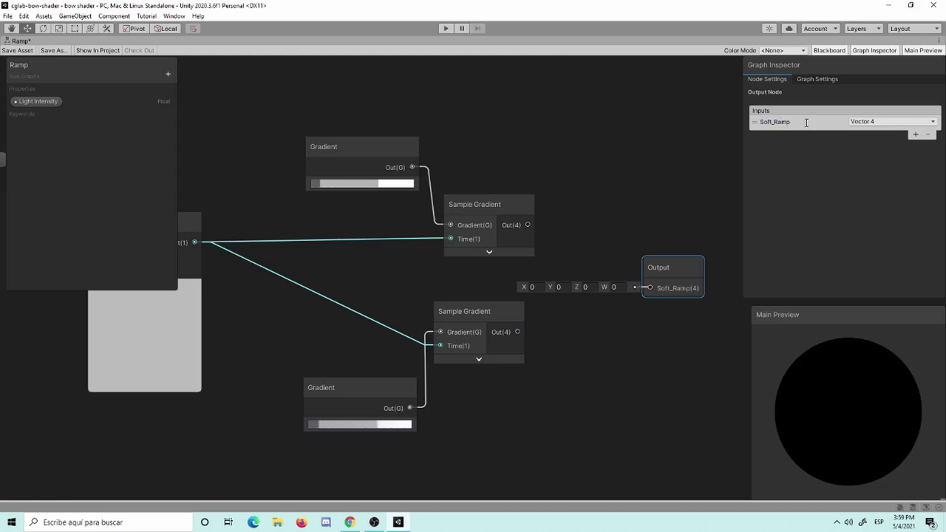
# Add a second output Hard_Ramp of type Vector 4, ordered above Soft_Ramp
pyautogui.click(915, 133)
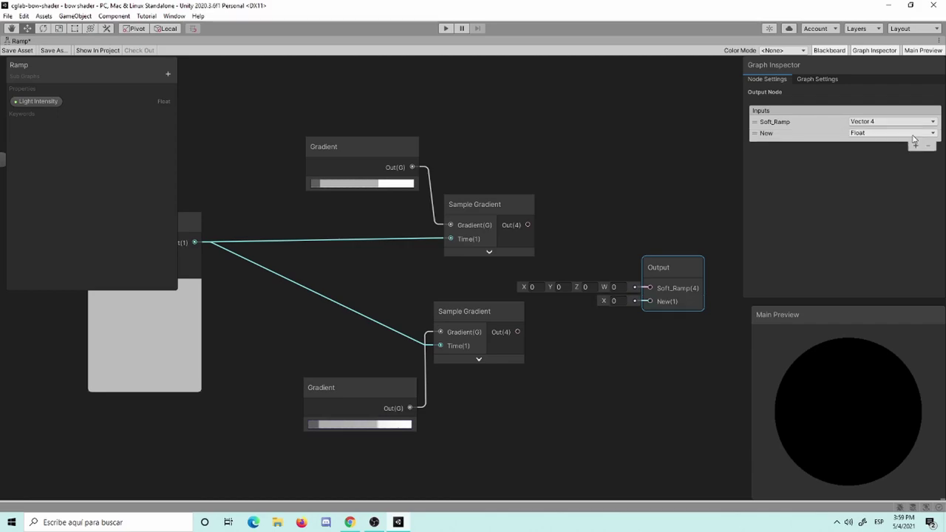
pyautogui.doubleClick(807, 134)
pyautogui.write('Hard_')
pyautogui.write(' Ramp')
pyautogui.press('Return')
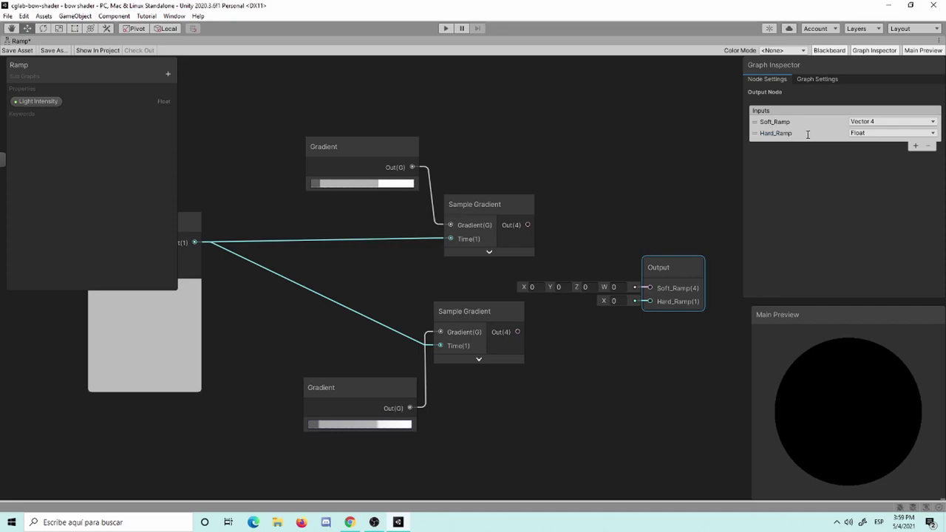
pyautogui.doubleClick(784, 136)
pyautogui.click(784, 135)
pyautogui.press('Return')
pyautogui.doubleClick(784, 135)
pyautogui.moveTo(785, 135); pyautogui.dragTo(786, 129)
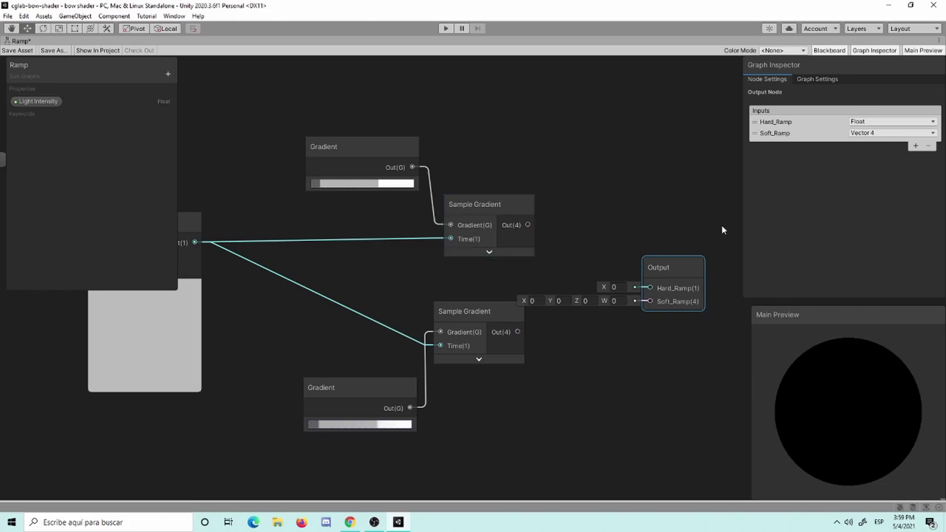
pyautogui.click(865, 122)
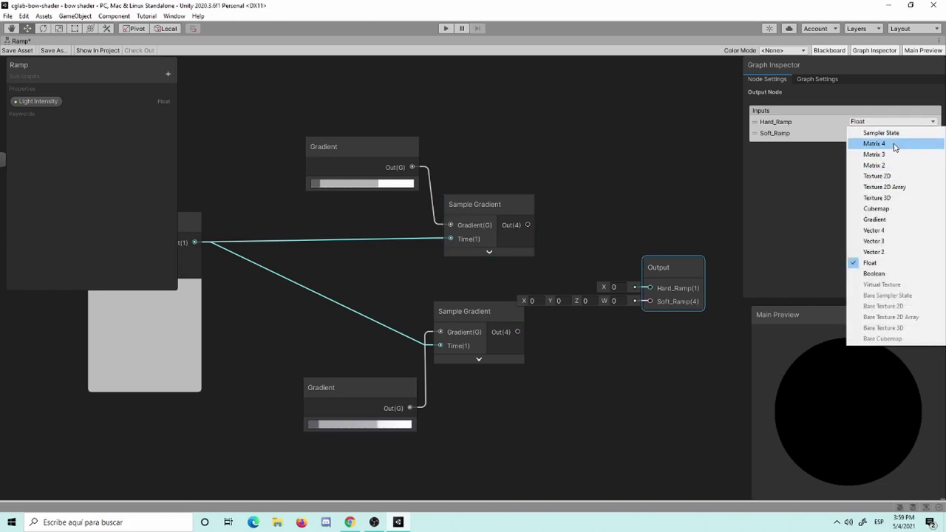
pyautogui.click(873, 230)
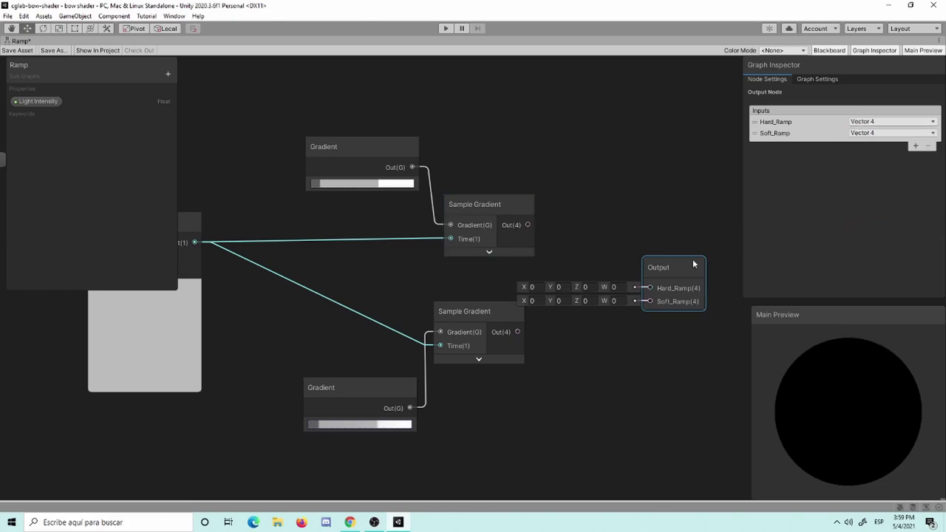
# Wire the upper Sample Gradient to Hard_Ramp and the lower to Soft_Ramp, moving Output left
pyautogui.moveTo(527, 225); pyautogui.dragTo(650, 287)
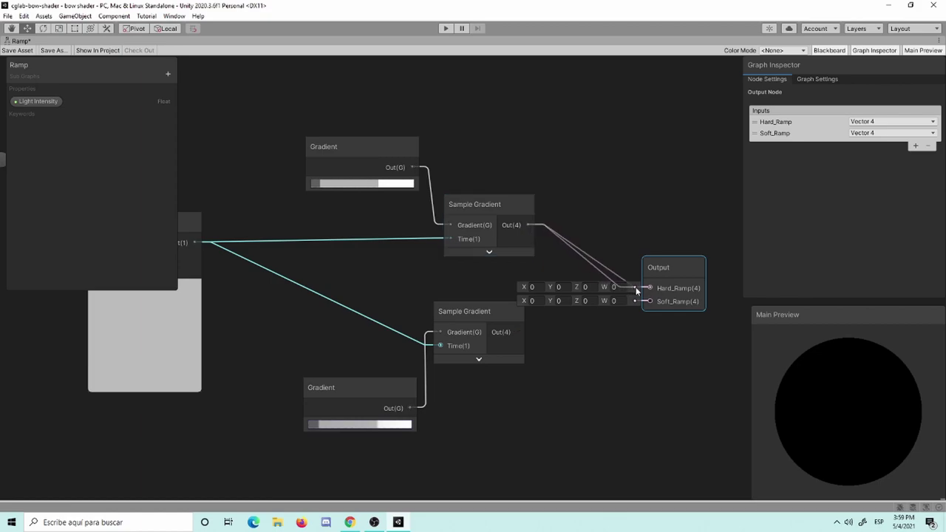
pyautogui.moveTo(518, 332); pyautogui.dragTo(650, 301)
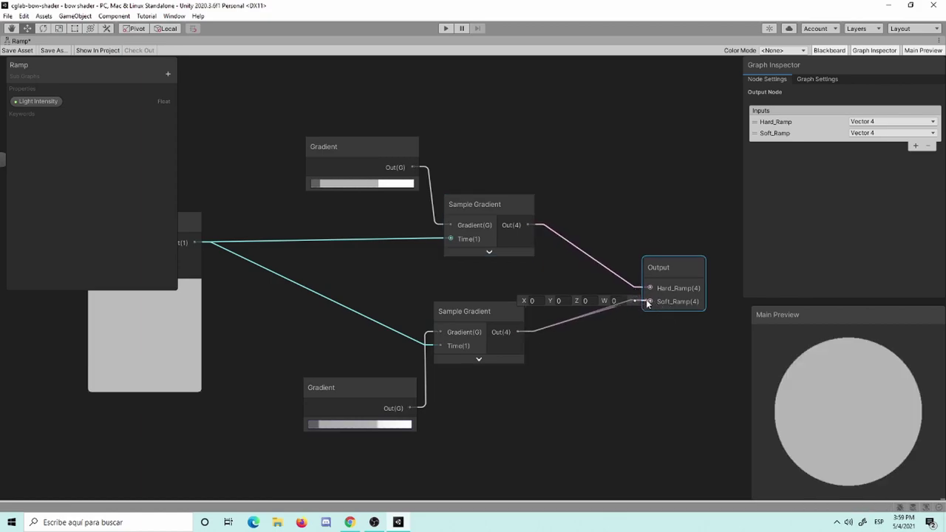
pyautogui.moveTo(681, 352); pyautogui.dragTo(626, 380, button='middle')
pyautogui.moveTo(604, 297)
pyautogui.mouseDown()
pyautogui.moveTo(490, 301)
pyautogui.moveTo(502, 297)
pyautogui.mouseUp()
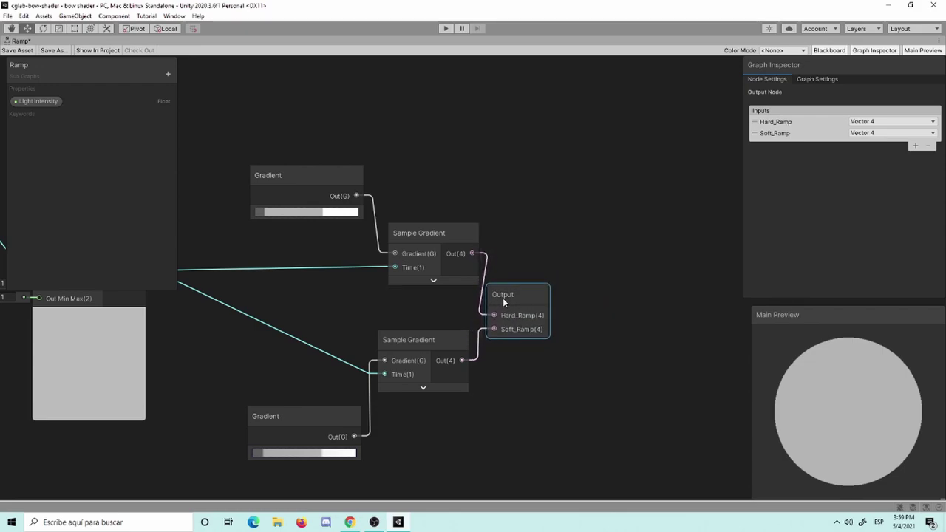
# Rearrange the Gradient and Sample Gradient nodes and bring Remap into view
pyautogui.moveTo(452, 245); pyautogui.dragTo(442, 258)
pyautogui.moveTo(295, 179); pyautogui.dragTo(294, 193)
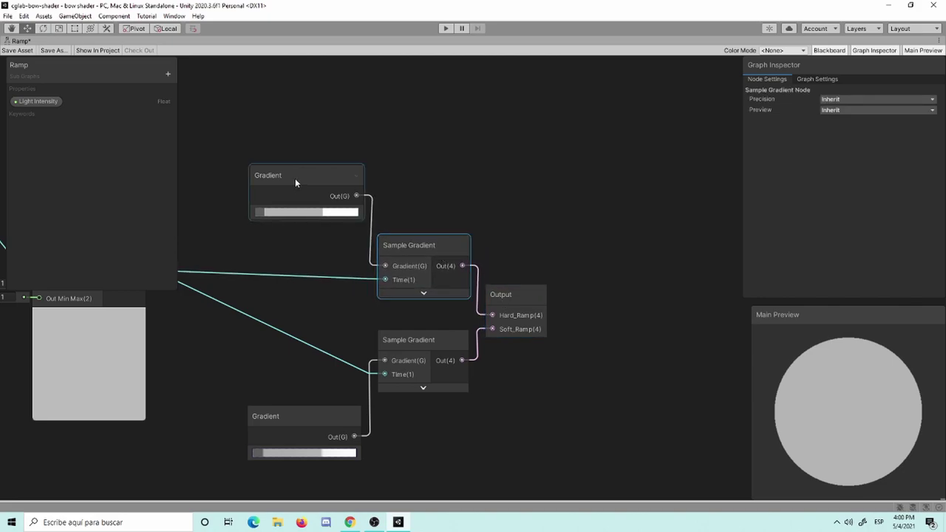
pyautogui.moveTo(308, 193); pyautogui.dragTo(384, 169, button='middle')
pyautogui.moveTo(387, 392)
pyautogui.mouseDown()
pyautogui.moveTo(382, 367)
pyautogui.moveTo(377, 380)
pyautogui.mouseUp()
pyautogui.moveTo(377, 379); pyautogui.dragTo(466, 329, button='middle')
pyautogui.scroll(-3, 452, 323)
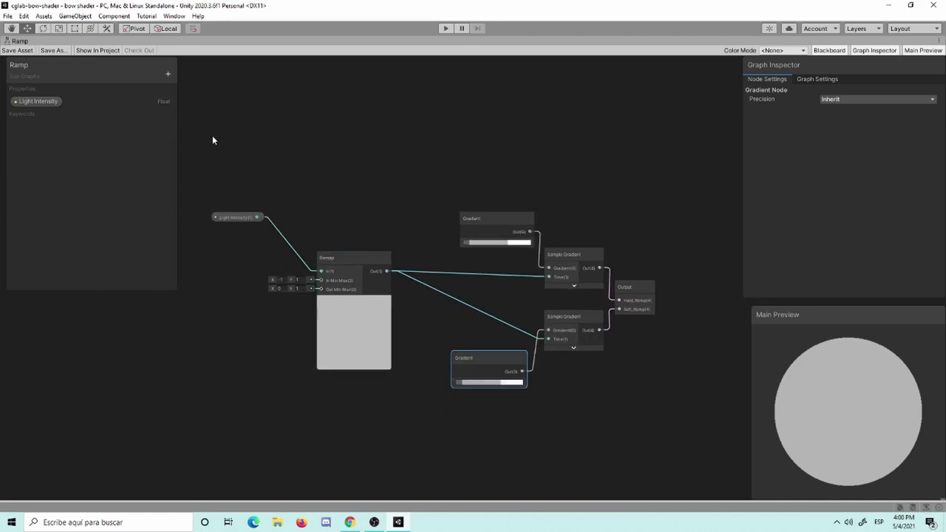
pyautogui.scroll(3, 313, 215)
pyautogui.scroll(-3, 348, 224)
pyautogui.scroll(2, 366, 224)
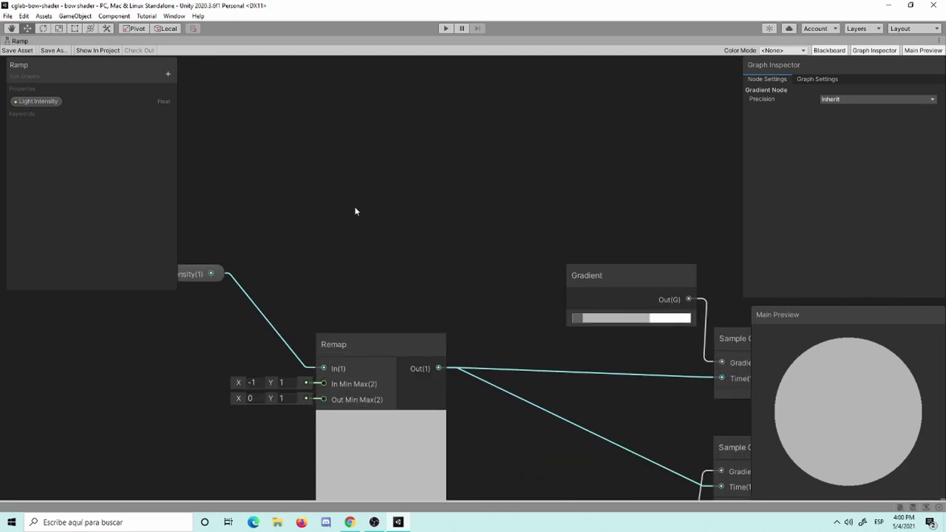
pyautogui.moveTo(399, 260); pyautogui.dragTo(496, 184, button='middle')
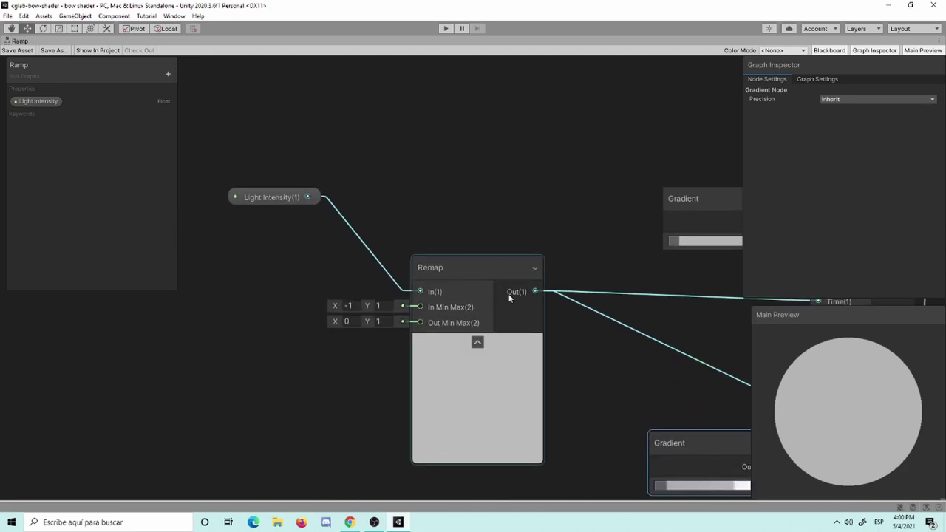
pyautogui.moveTo(481, 226); pyautogui.dragTo(402, 213, button='middle')
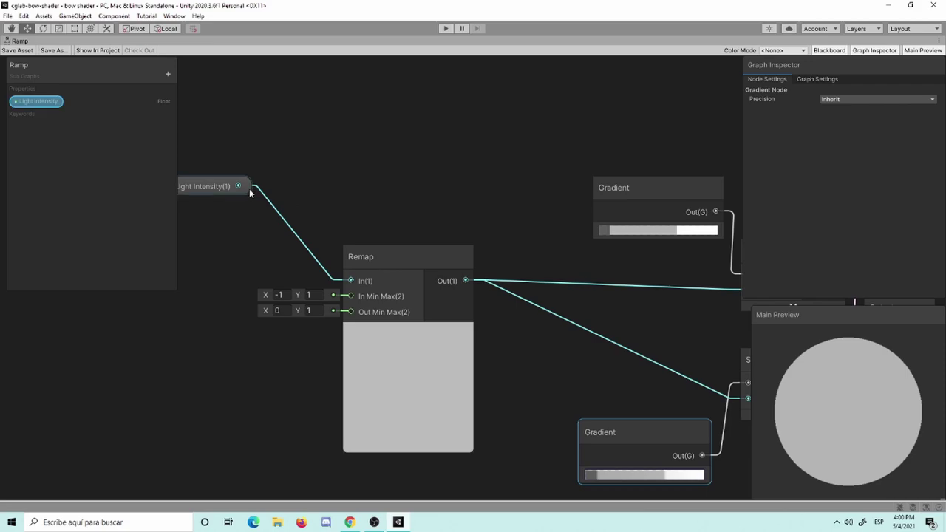
# Try Light Intensity directly on both Time inputs, then rewire Remap's output to both instead
pyautogui.moveTo(238, 187)
pyautogui.mouseDown()
pyautogui.moveTo(700, 264)
pyautogui.moveTo(726, 289)
pyautogui.mouseUp()
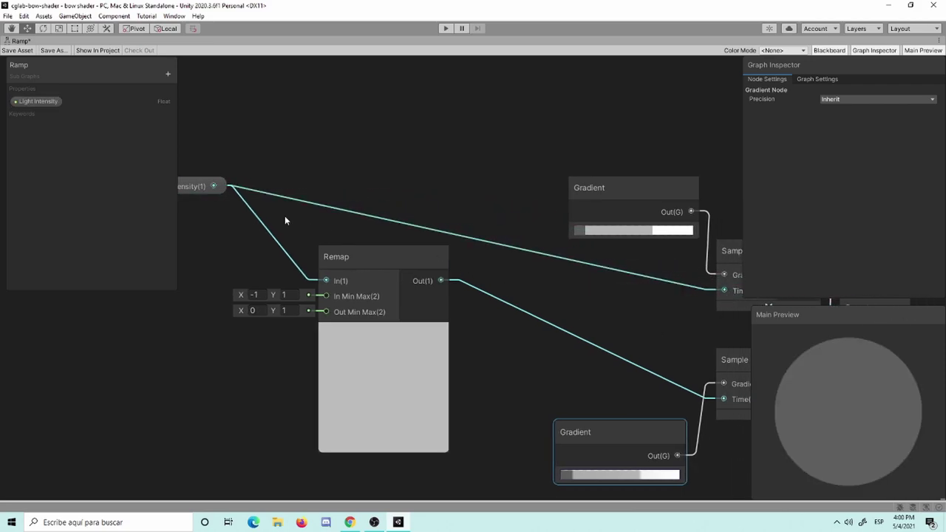
pyautogui.moveTo(215, 186); pyautogui.dragTo(723, 400)
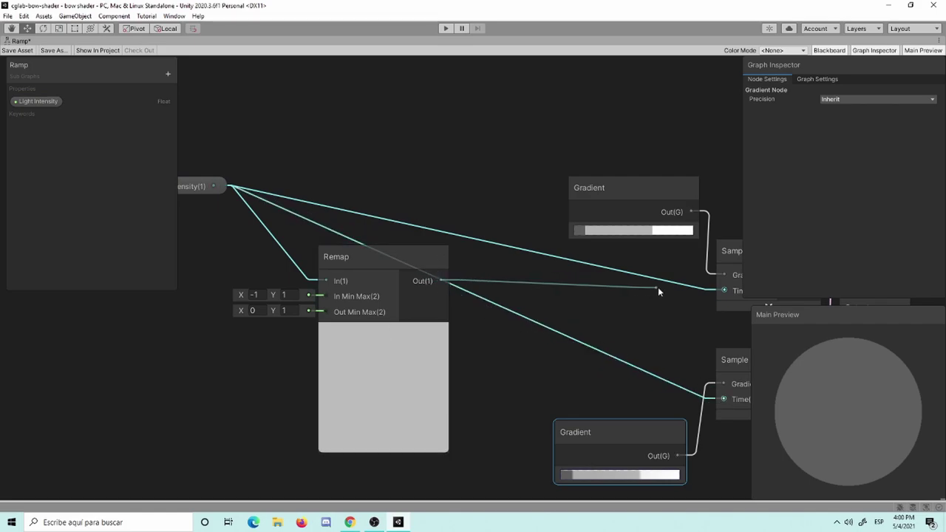
pyautogui.moveTo(441, 282); pyautogui.dragTo(724, 290)
pyautogui.moveTo(443, 282); pyautogui.dragTo(725, 399)
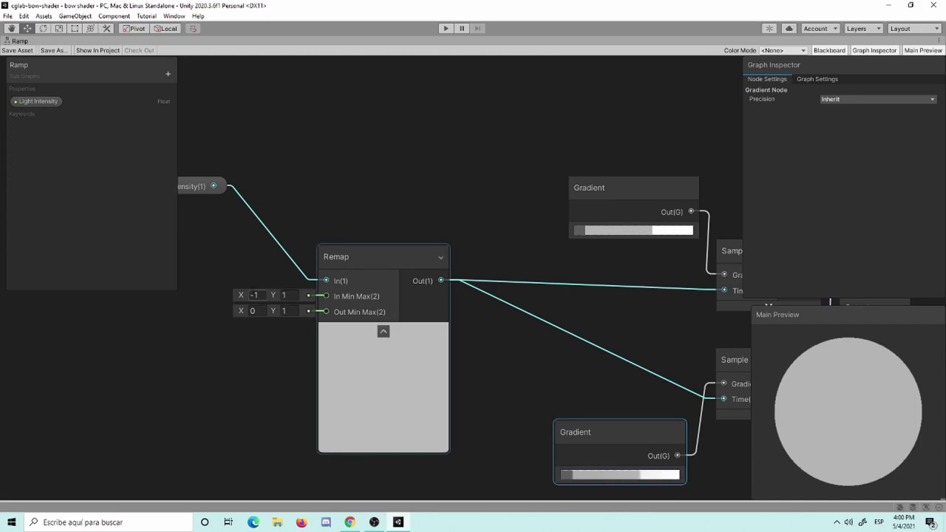
# Save the Ramp sub graph and move the Remap and Light Intensity nodes closer together, down-right
pyautogui.click(17, 50)
pyautogui.scroll(-2, 517, 155)
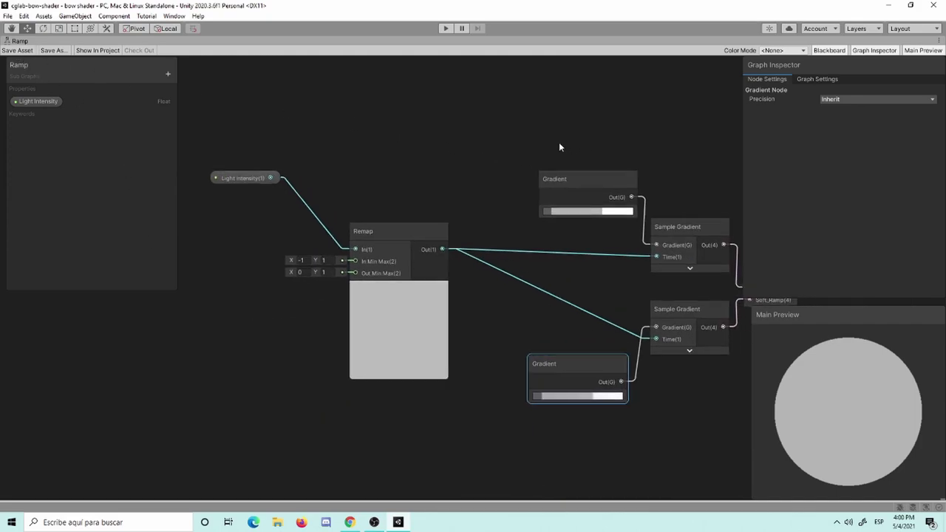
pyautogui.moveTo(560, 148); pyautogui.dragTo(505, 147, button='middle')
pyautogui.moveTo(203, 155)
pyautogui.mouseDown()
pyautogui.moveTo(342, 246)
pyautogui.moveTo(360, 288)
pyautogui.mouseUp()
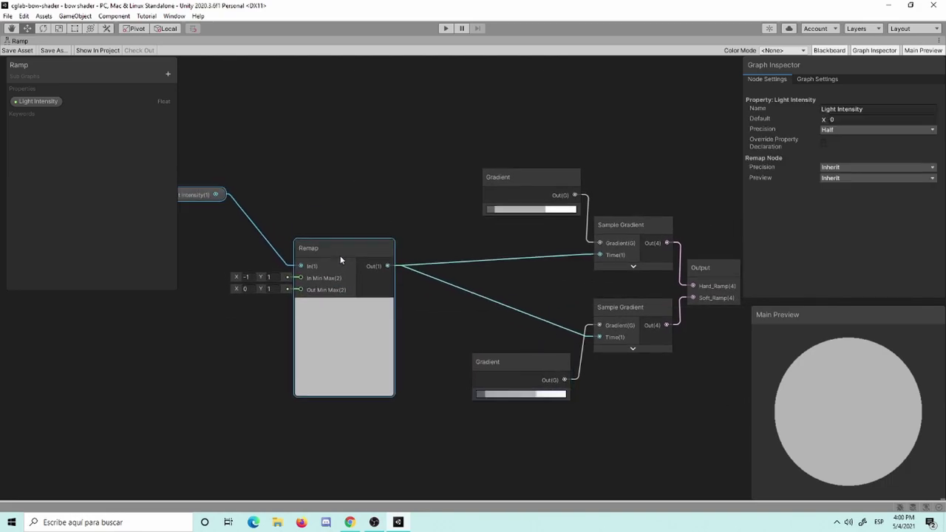
pyautogui.moveTo(271, 217); pyautogui.dragTo(444, 229, button='middle')
pyautogui.click(443, 229)
pyautogui.moveTo(388, 228); pyautogui.dragTo(407, 278)
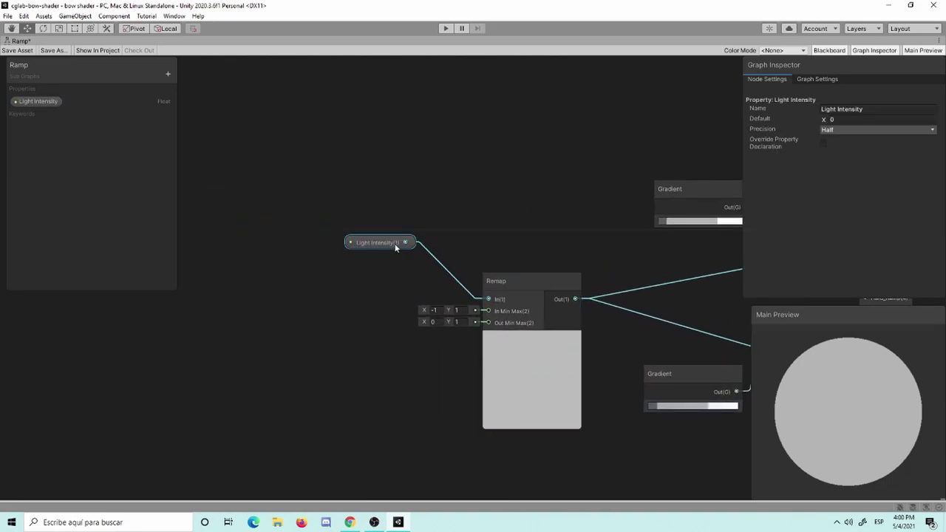
# Set the Remap node's In Min Max lower bound (X) to -1
pyautogui.scroll(2, 442, 183)
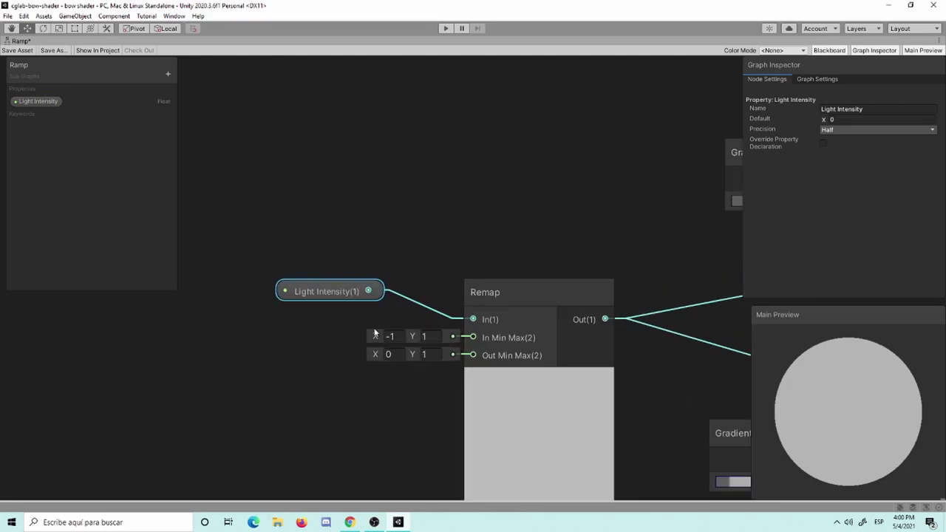
pyautogui.moveTo(375, 337); pyautogui.dragTo(376, 354)
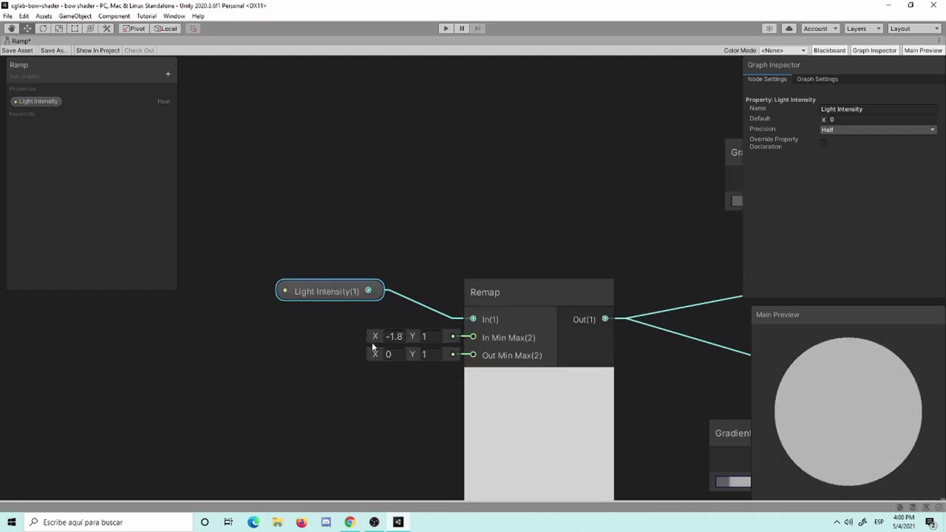
pyautogui.click(395, 337)
pyautogui.write('-1')
pyautogui.press('Tab')
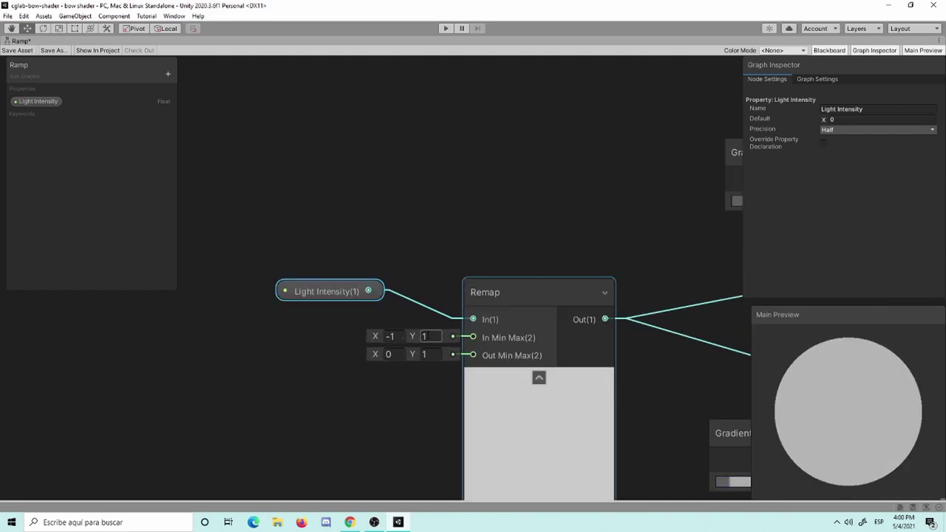
# Clear the Light Intensity selection and restore the sub graph window to the docked editor layout
pyautogui.scroll(-2, 603, 220)
pyautogui.scroll(-2, 428, 269)
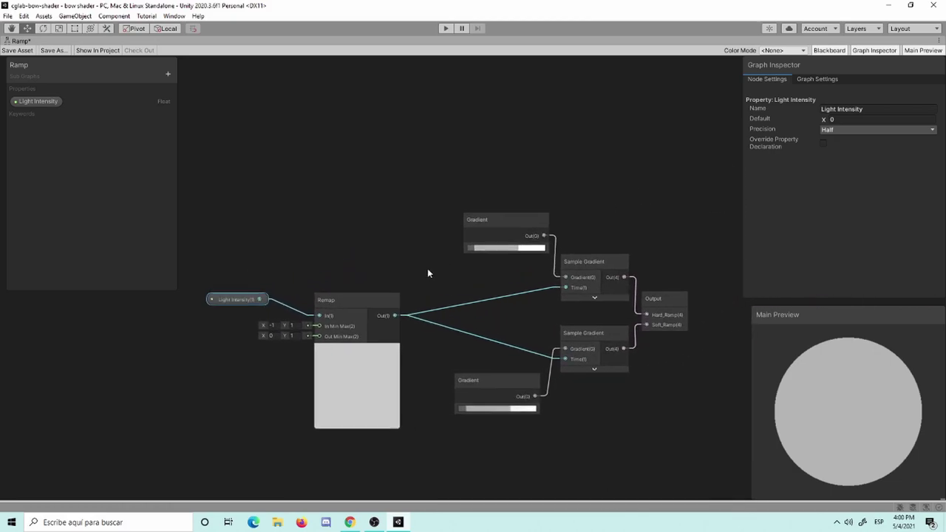
pyautogui.scroll(-1, 517, 288)
pyautogui.click(569, 211)
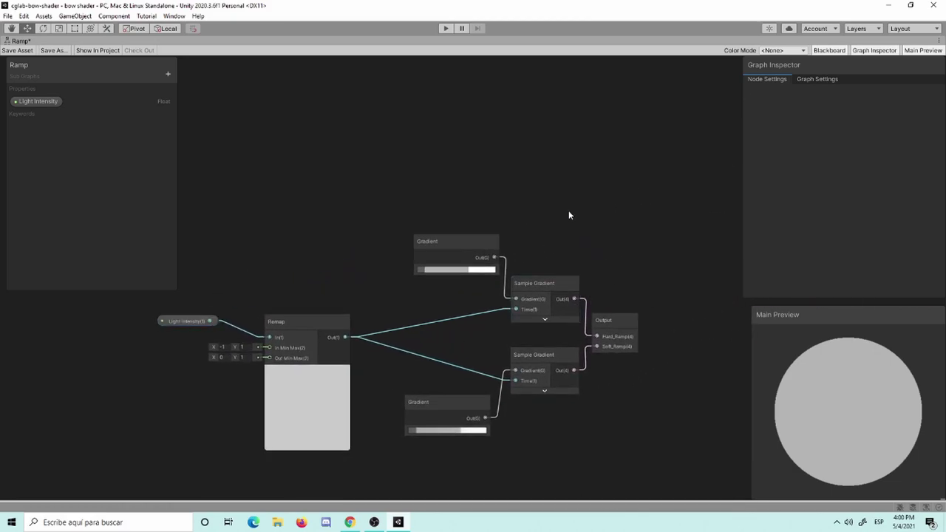
pyautogui.hotkey('shift', 'space')
# Open the CustomLightingBOW graph, saving the pending Ramp sub graph changes
pyautogui.click(162, 364)
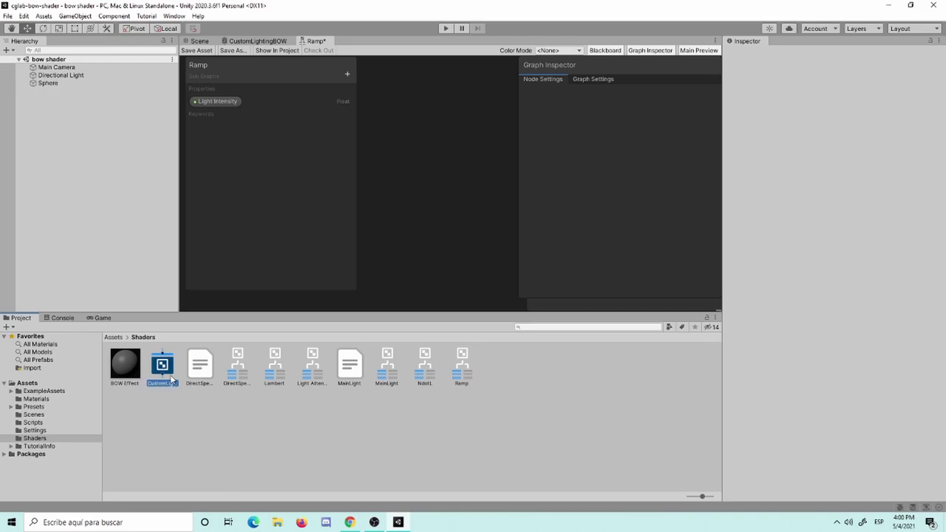
pyautogui.hotkey('shift', 'space')
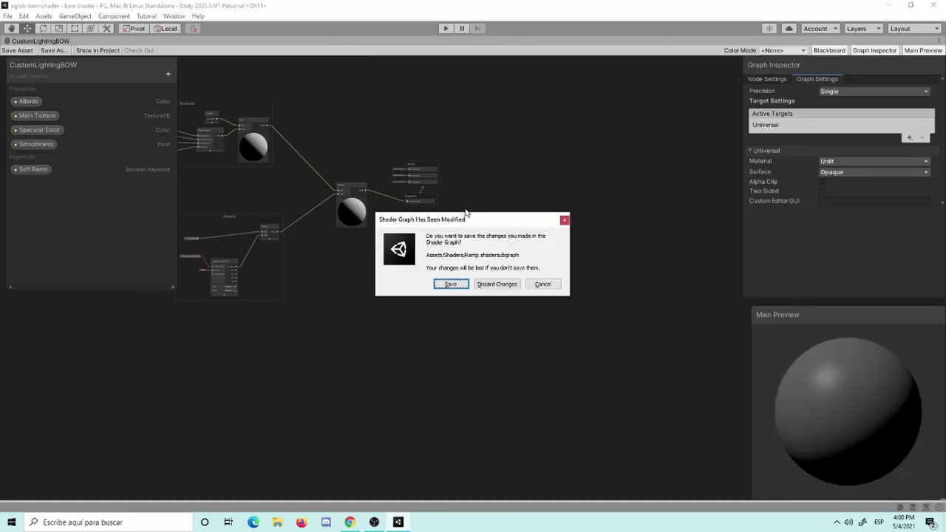
pyautogui.click(460, 286)
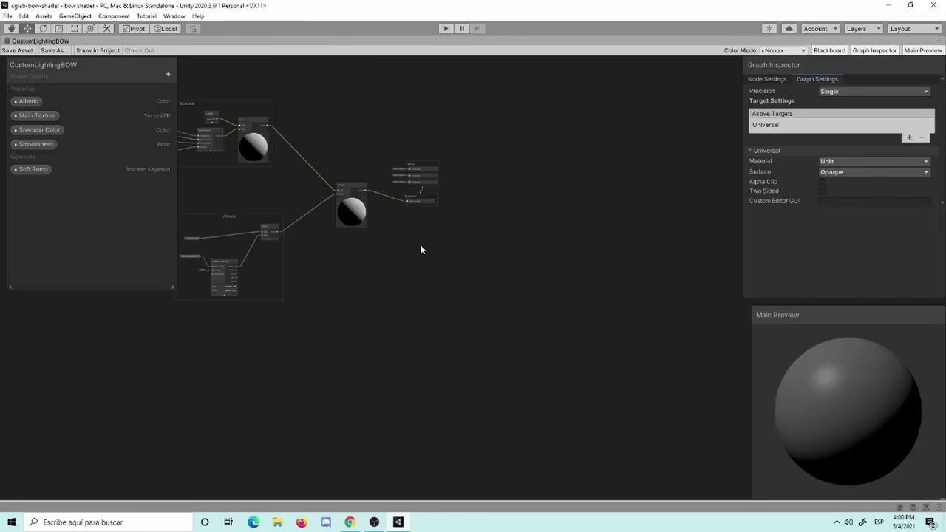
pyautogui.scroll(3, 573, 309)
pyautogui.scroll(2, 594, 295)
# Add a Ramp sub graph node to the CustomLightingBOW graph via the 'ram' search
pyautogui.press('space')
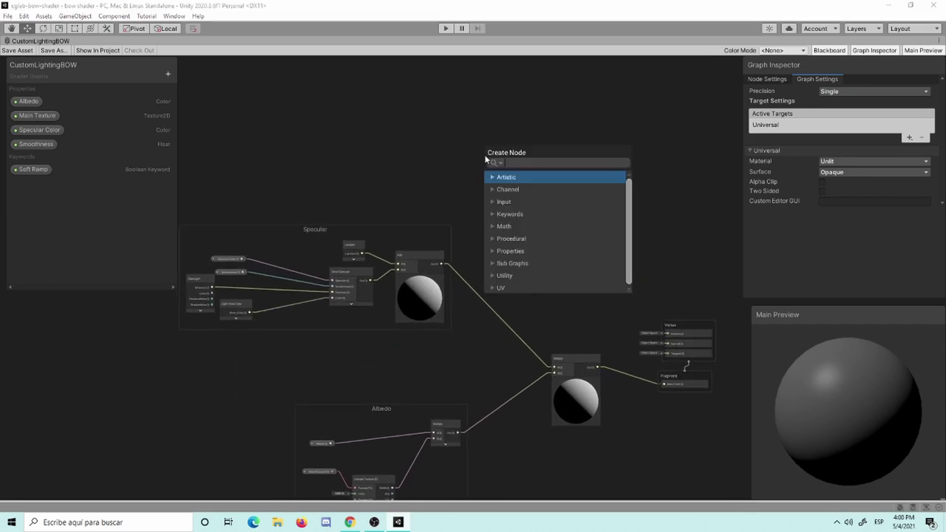
pyautogui.write('ram')
pyautogui.press('Down')
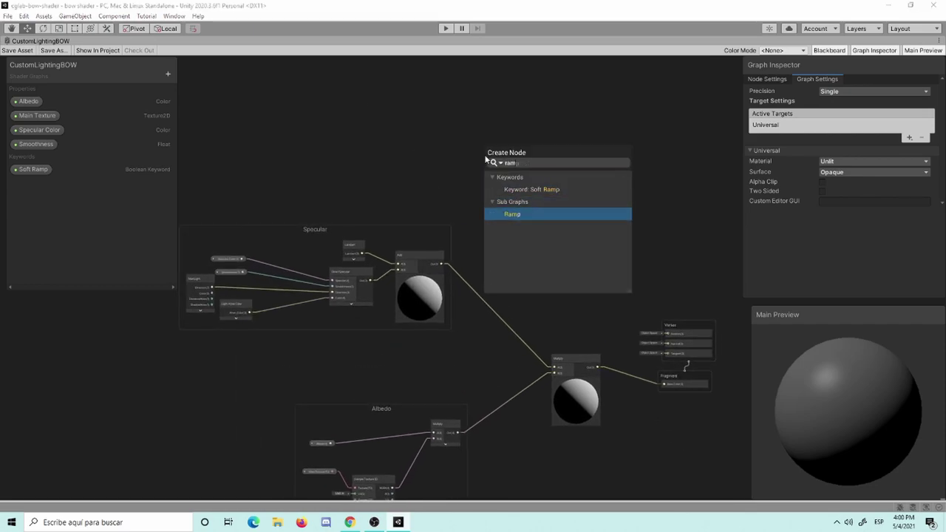
pyautogui.press('Return')
pyautogui.scroll(2, 425, 169)
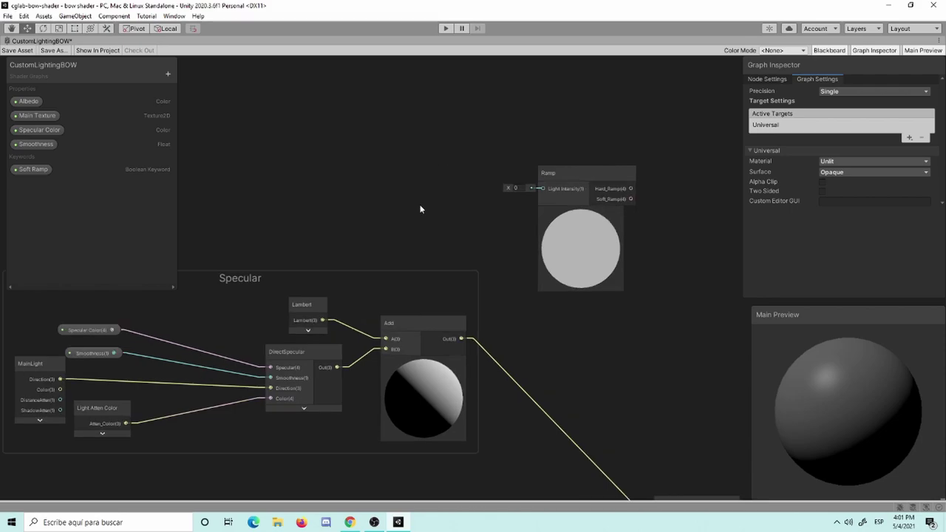
pyautogui.scroll(-1, 382, 202)
pyautogui.scroll(1, 391, 129)
pyautogui.press('space')
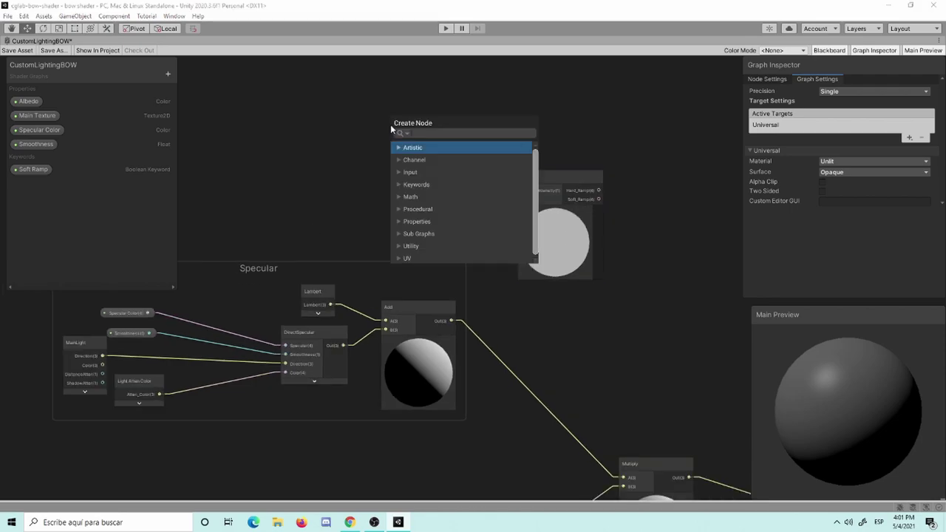
pyautogui.write('li')
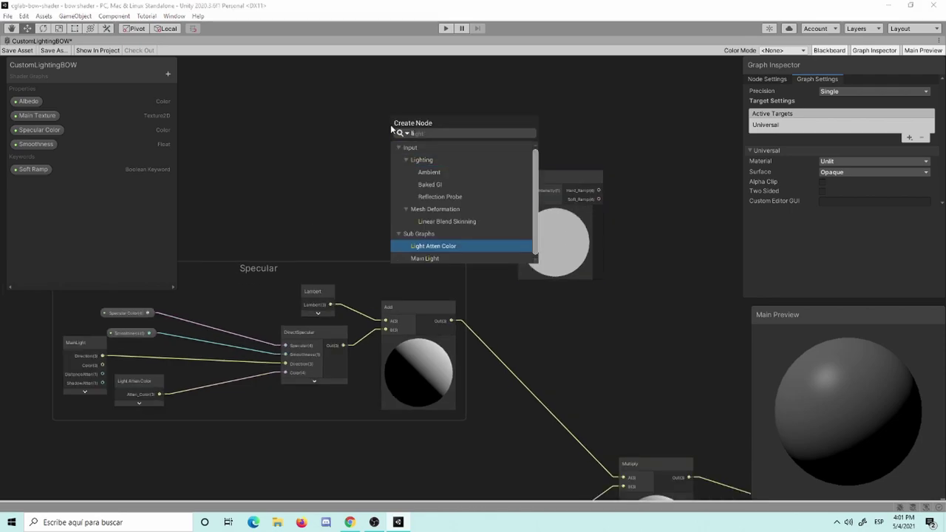
pyautogui.press('Return')
pyautogui.moveTo(463, 156); pyautogui.dragTo(522, 191)
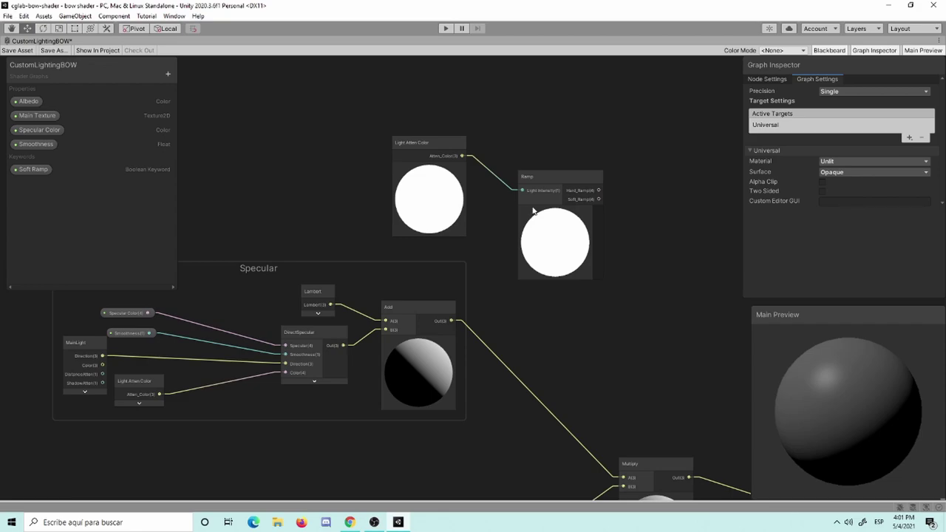
pyautogui.moveTo(530, 192); pyautogui.dragTo(622, 180, button='middle')
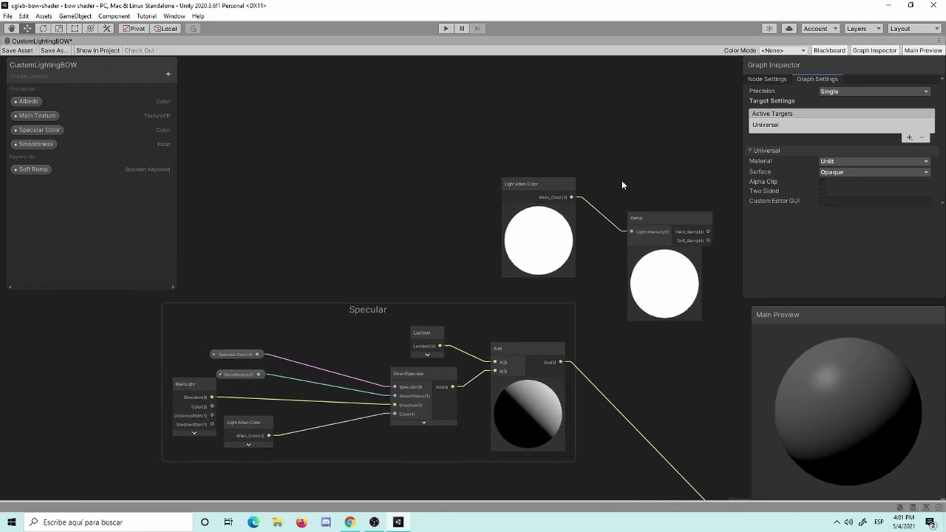
pyautogui.scroll(-3, 566, 99)
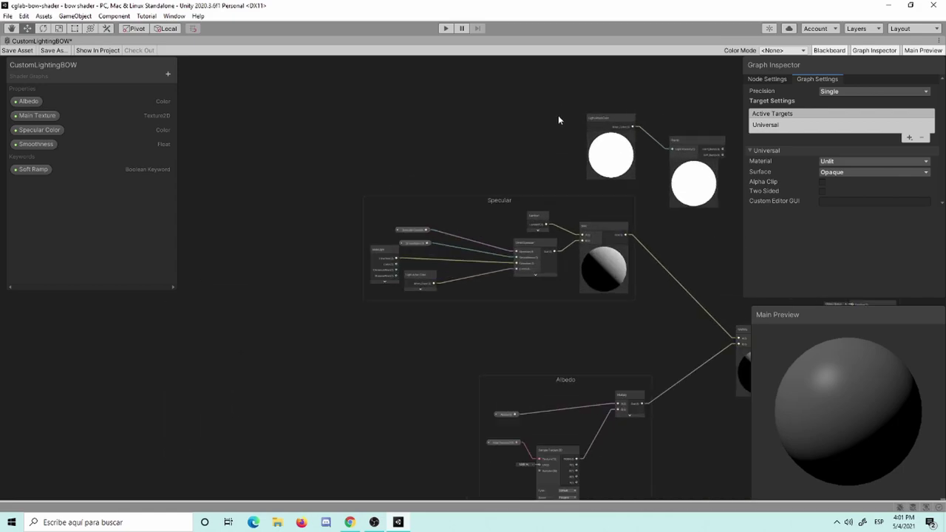
pyautogui.scroll(3, 558, 115)
pyautogui.moveTo(533, 186); pyautogui.dragTo(408, 193, button='middle')
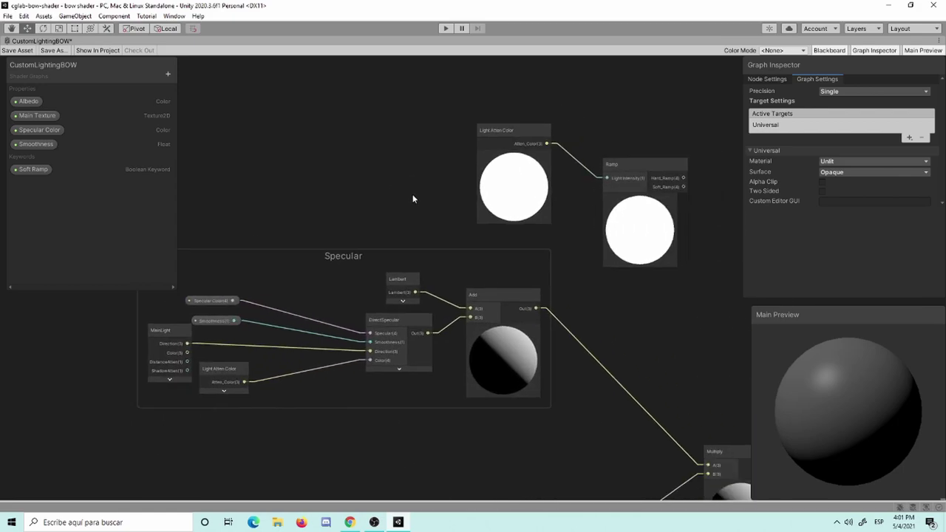
pyautogui.scroll(1, 477, 169)
pyautogui.click(537, 121)
# Delete the Light Atten Color node and add an NdotL node
pyautogui.press('Delete')
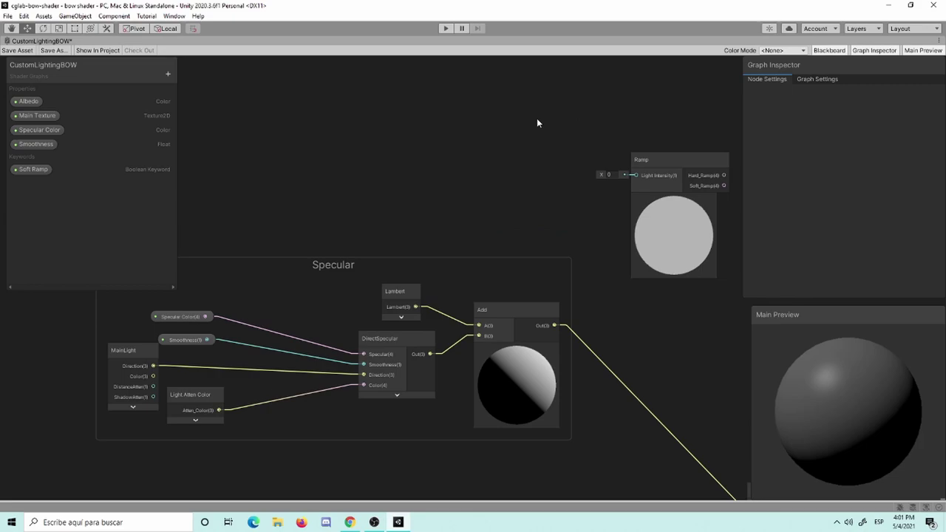
pyautogui.moveTo(563, 220); pyautogui.dragTo(487, 221, button='middle')
pyautogui.scroll(1, 383, 207)
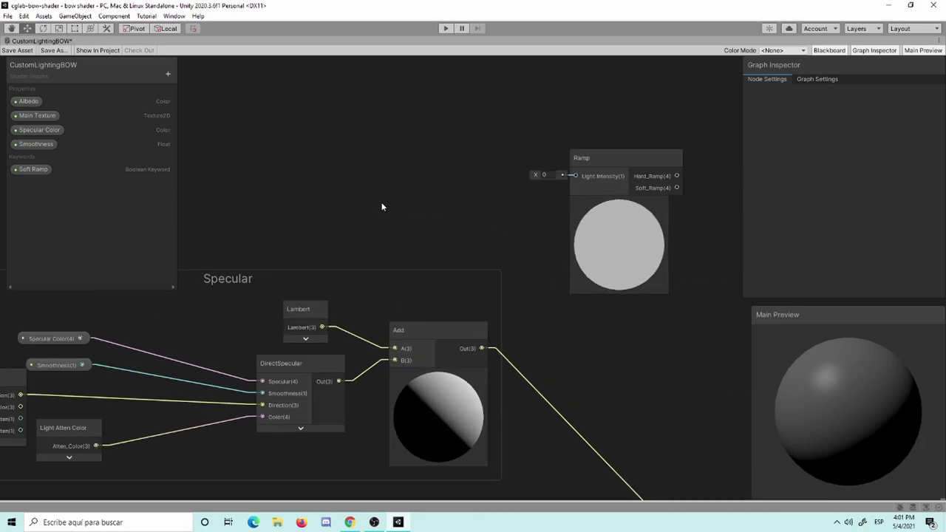
pyautogui.press('space')
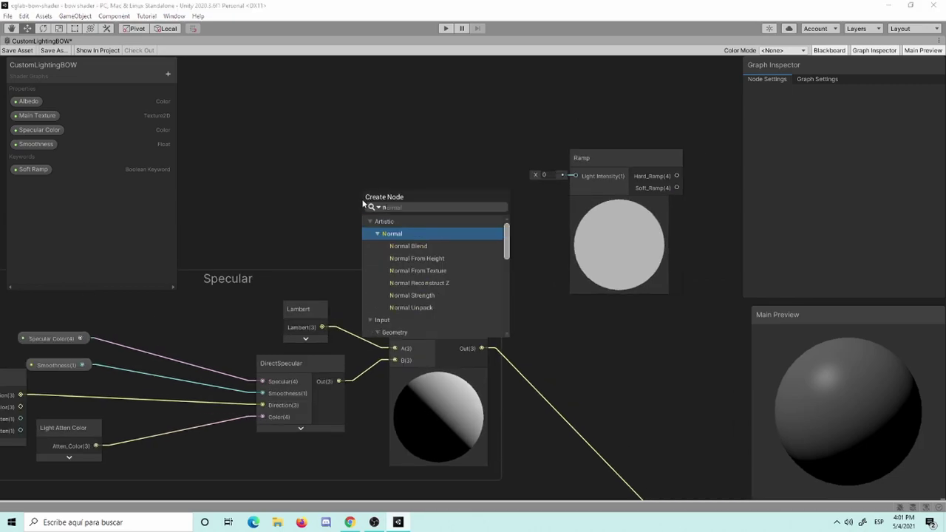
pyautogui.write('ndotl')
pyautogui.press('Return')
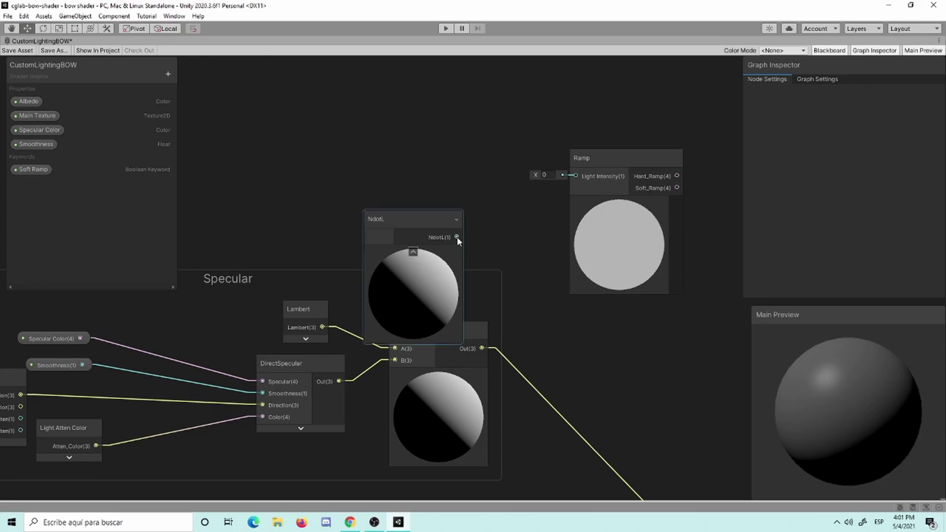
# Connect NdotL's output to the Ramp node's Light Intensity input and tidy both nodes' positions
pyautogui.moveTo(411, 219)
pyautogui.mouseDown()
pyautogui.moveTo(382, 123)
pyautogui.moveTo(576, 176)
pyautogui.mouseUp()
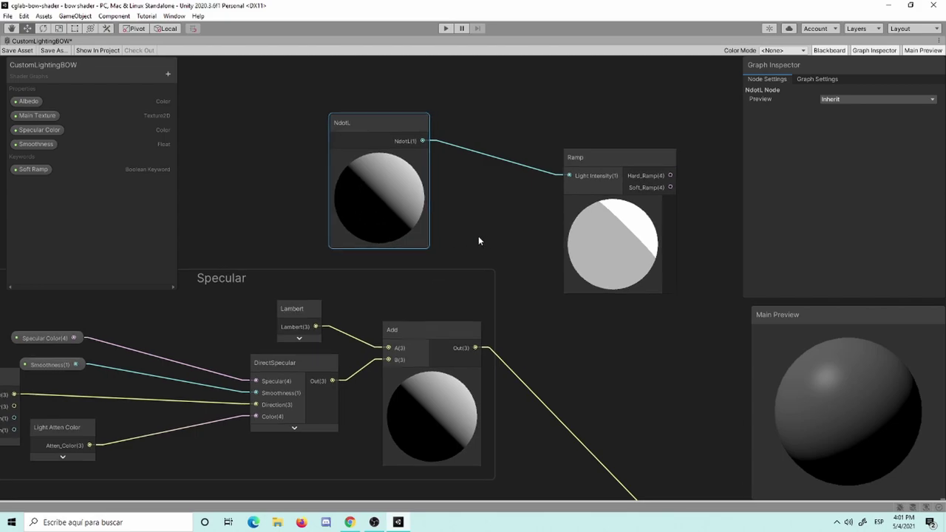
pyautogui.scroll(-3, 479, 236)
pyautogui.moveTo(506, 203); pyautogui.dragTo(514, 162)
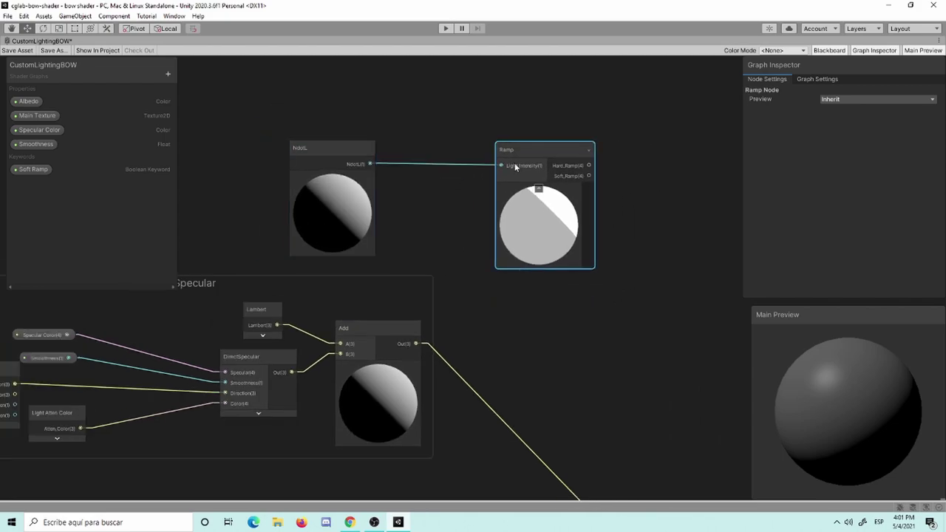
pyautogui.moveTo(357, 151)
pyautogui.mouseDown()
pyautogui.moveTo(357, 134)
pyautogui.moveTo(382, 128)
pyautogui.mouseUp()
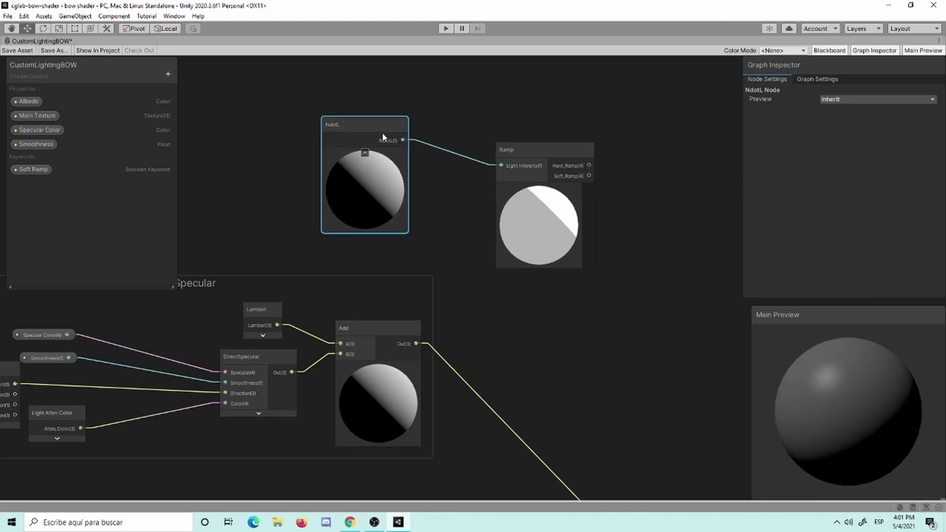
pyautogui.scroll(1, 547, 123)
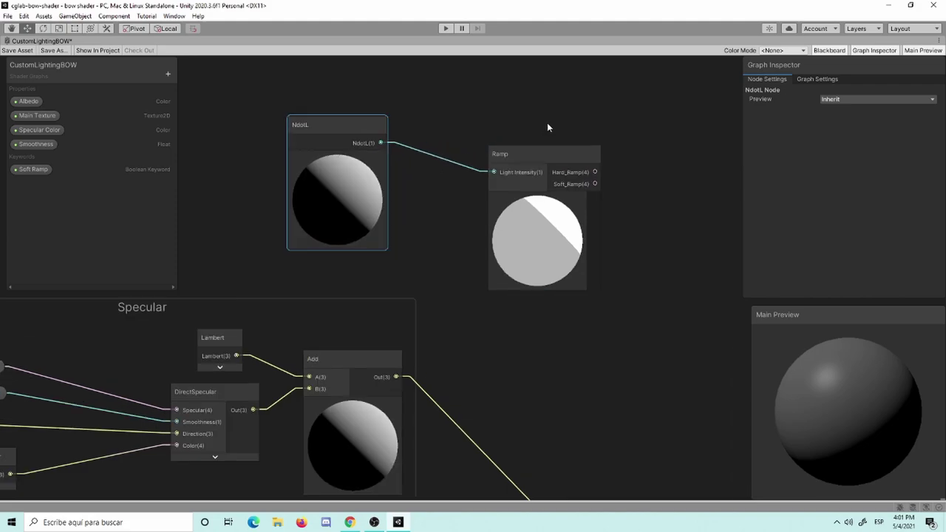
pyautogui.scroll(1, 547, 122)
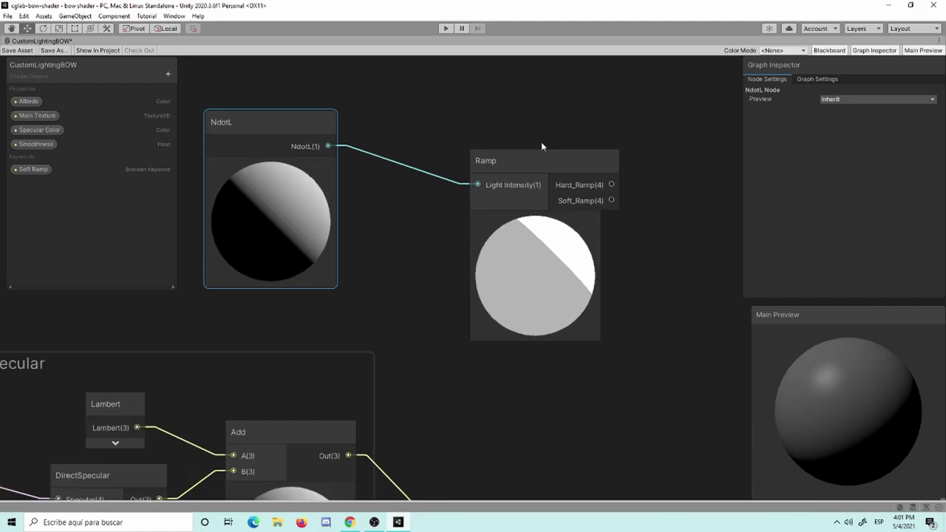
pyautogui.scroll(1, 519, 174)
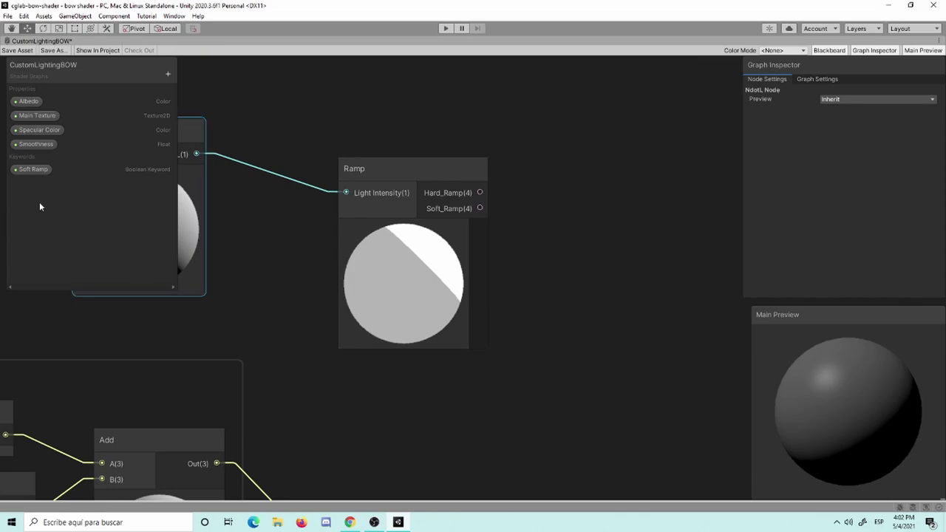
# Delete the Soft Ramp boolean keyword from the Blackboard, leaving no keywords listed
pyautogui.click(39, 172)
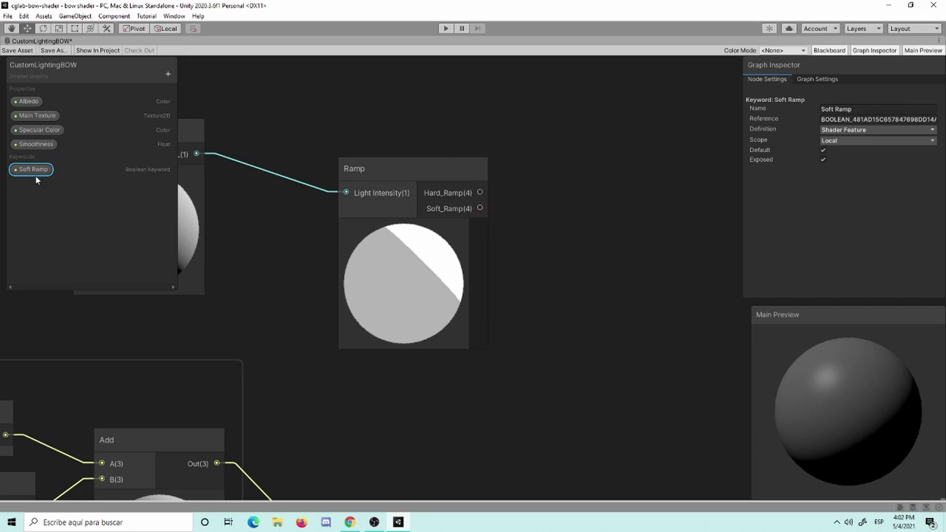
pyautogui.press('Delete')
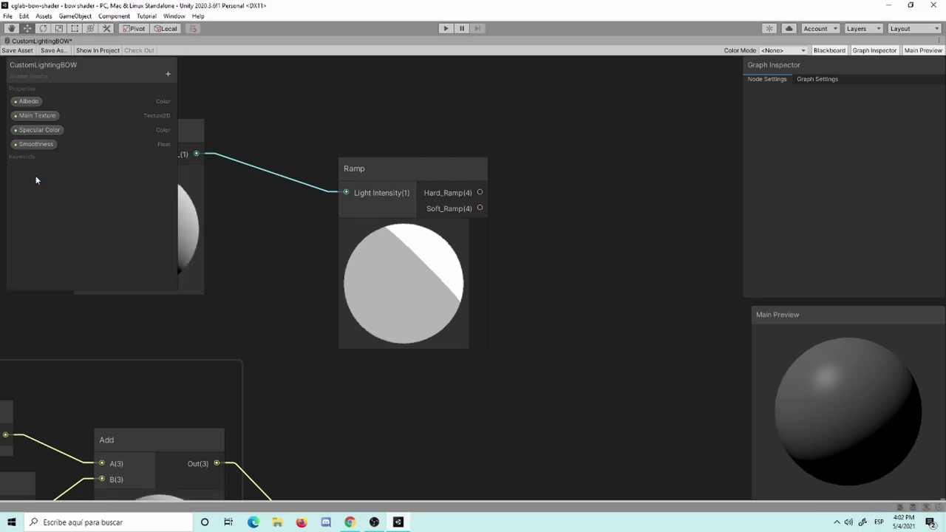
pyautogui.scroll(-4, 284, 290)
pyautogui.moveTo(284, 290); pyautogui.dragTo(373, 309, button='middle')
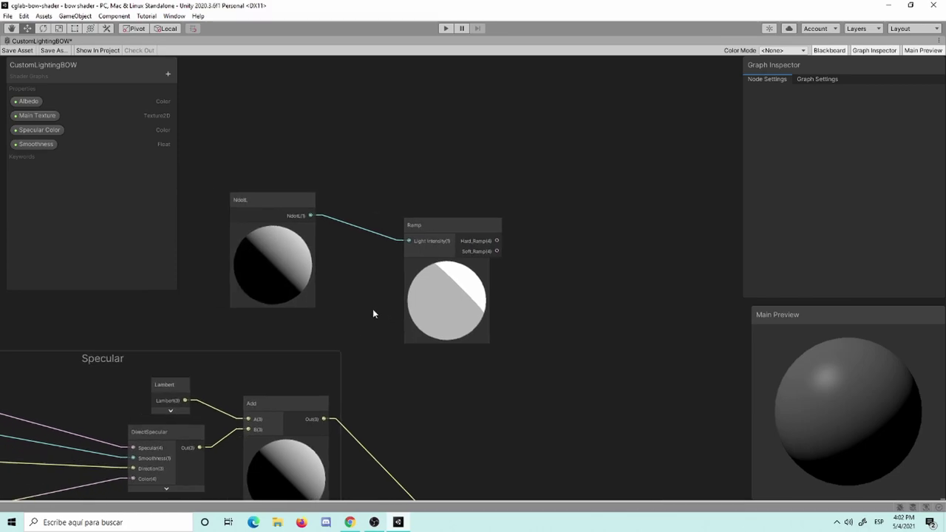
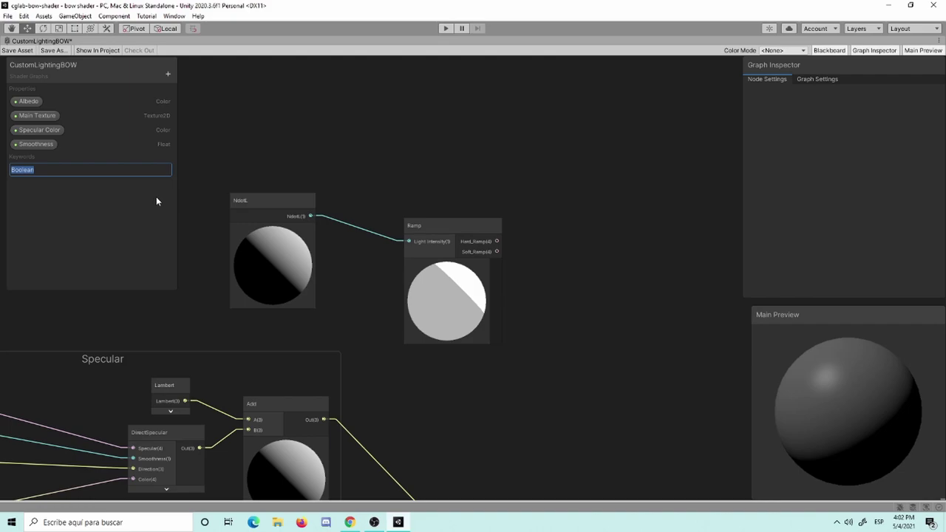
# Rename the Boolean keyword to Soft Ramp and mark it Exposed in the Graph Inspector
pyautogui.write('Soft')
pyautogui.write('_Ramp')
pyautogui.press('Return')
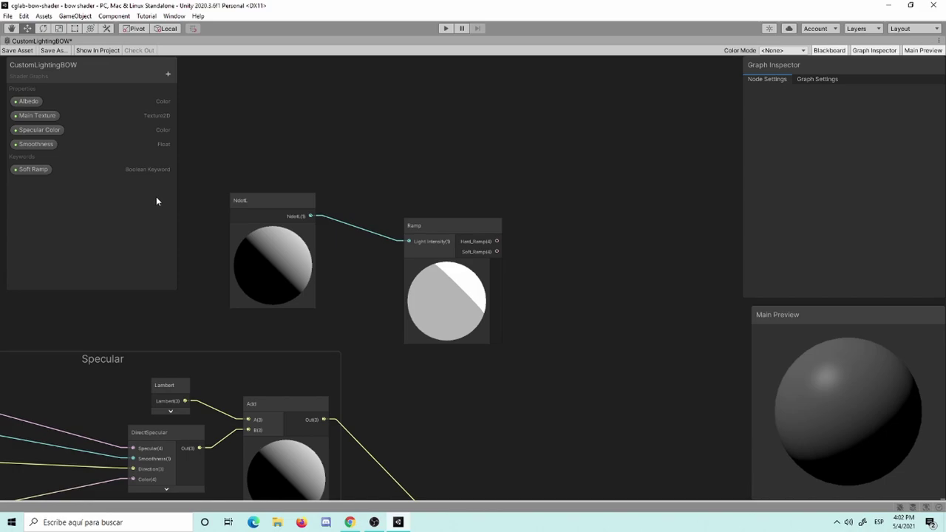
pyautogui.click(22, 170)
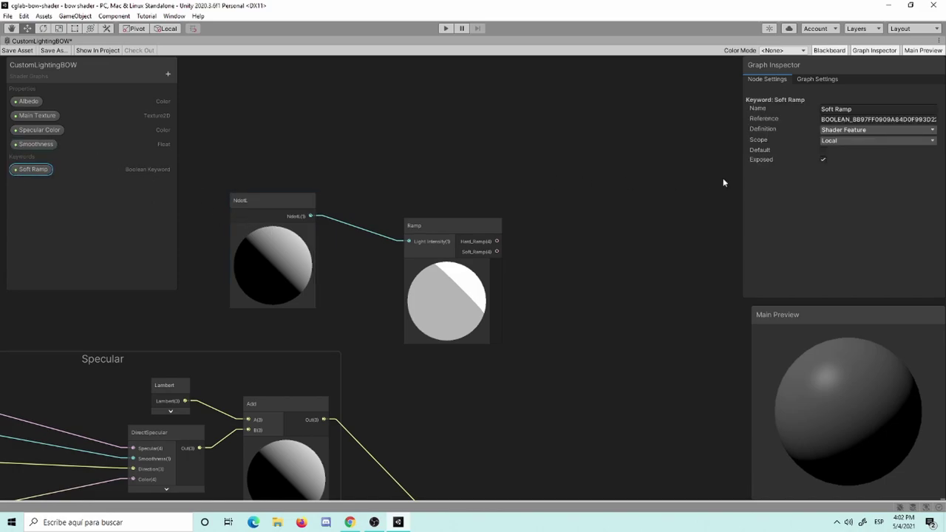
pyautogui.click(823, 159)
# Place the Soft Ramp keyword node beside Ramp, wiring Soft_Ramp into On and Hard_Ramp into Off
pyautogui.moveTo(40, 172); pyautogui.dragTo(581, 274)
pyautogui.scroll(2, 563, 232)
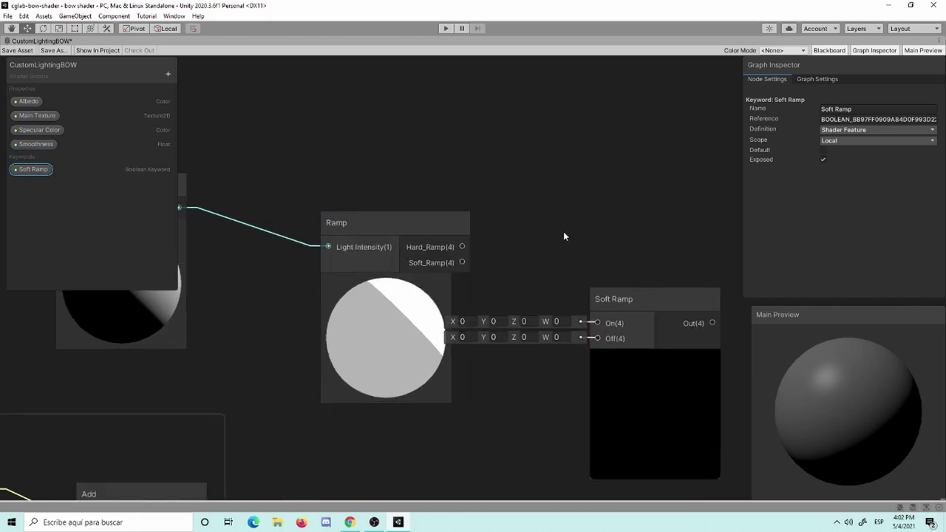
pyautogui.moveTo(630, 307)
pyautogui.mouseDown()
pyautogui.moveTo(626, 252)
pyautogui.moveTo(696, 216)
pyautogui.mouseUp()
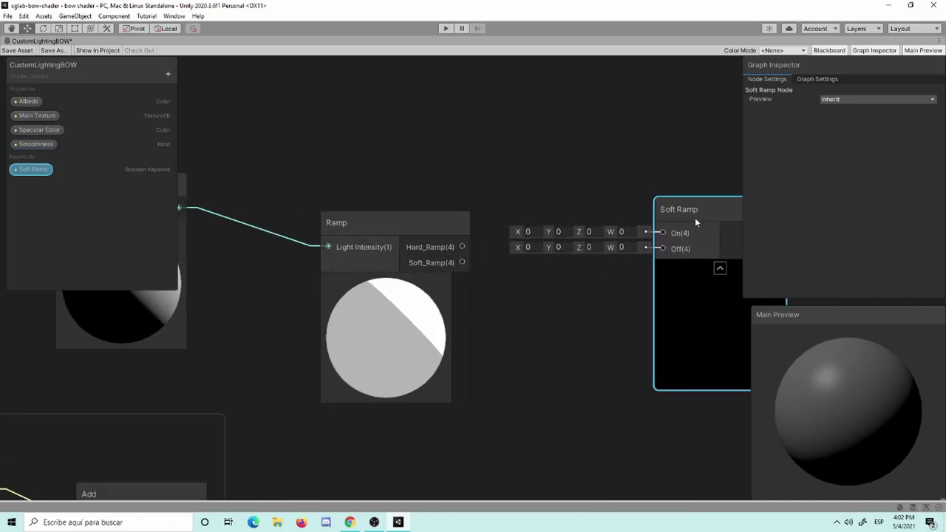
pyautogui.moveTo(559, 220); pyautogui.dragTo(477, 184, button='middle')
pyautogui.scroll(2, 473, 184)
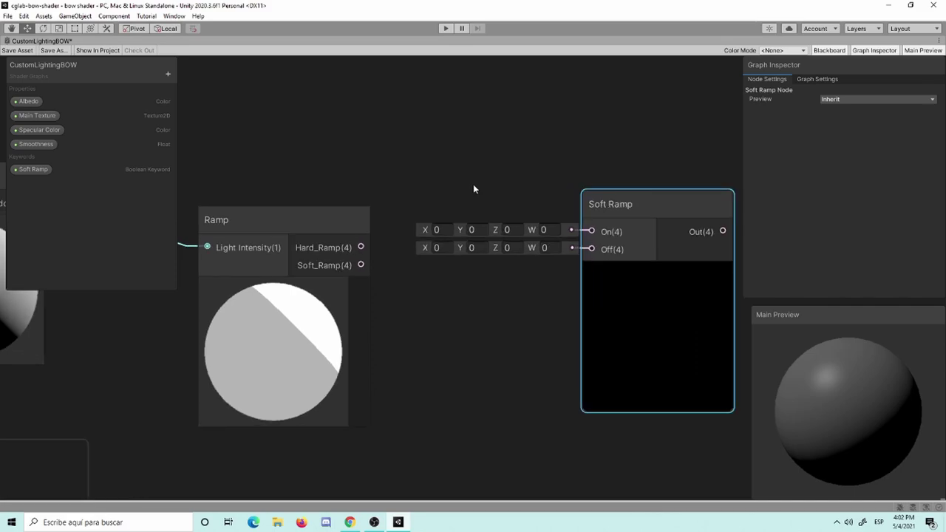
pyautogui.moveTo(601, 230); pyautogui.dragTo(603, 230)
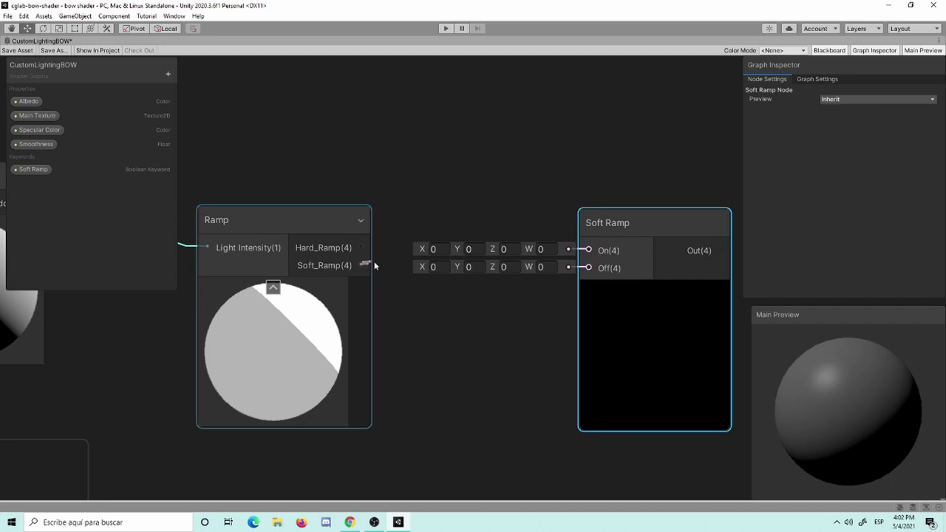
pyautogui.moveTo(361, 265); pyautogui.dragTo(588, 251)
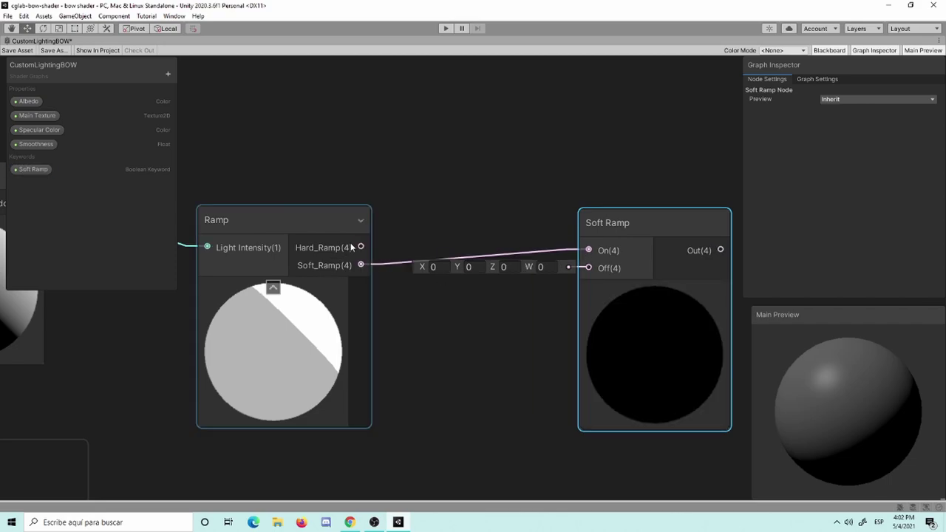
pyautogui.moveTo(361, 247); pyautogui.dragTo(588, 267)
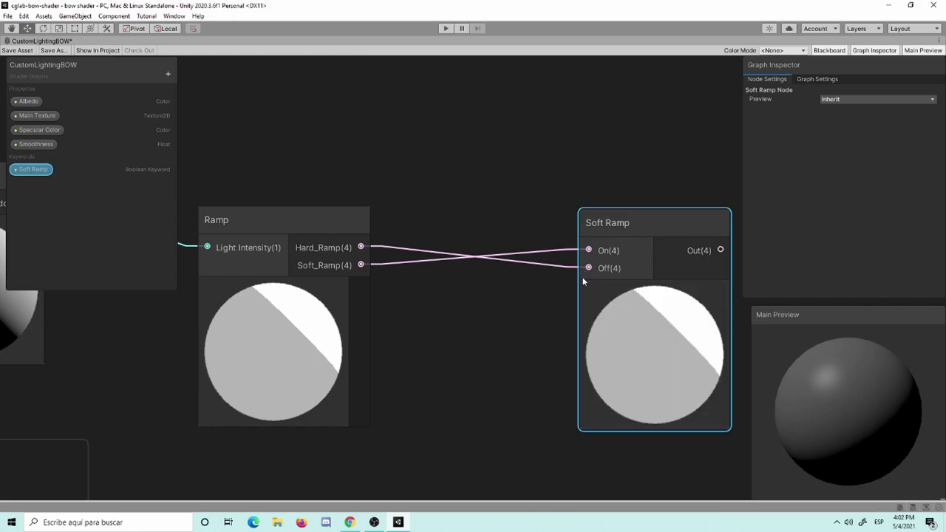
pyautogui.moveTo(640, 229); pyautogui.dragTo(457, 228)
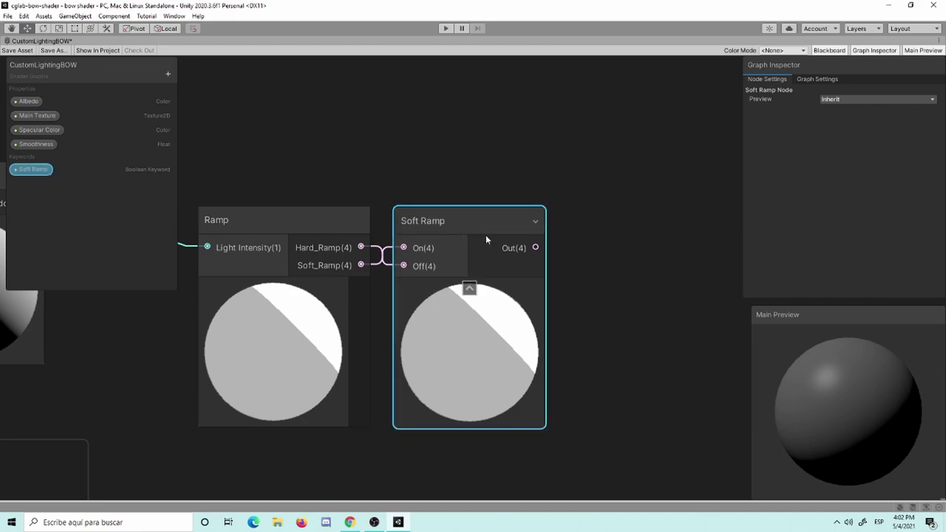
pyautogui.scroll(-3, 485, 235)
# Save the graph and move the Vertex and Fragment output blocks up and to the right
pyautogui.click(24, 51)
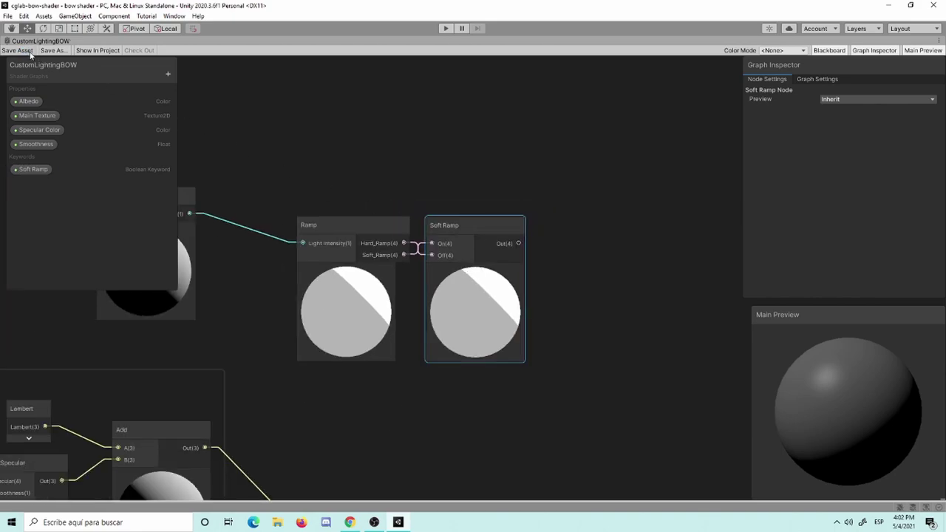
pyautogui.scroll(-2, 541, 245)
pyautogui.scroll(-2, 554, 153)
pyautogui.scroll(-2, 532, 228)
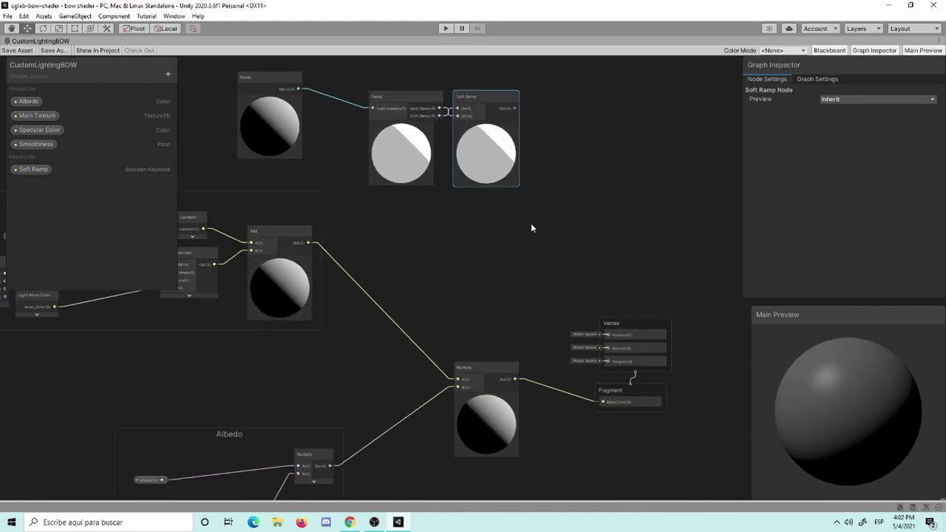
pyautogui.scroll(-1, 505, 246)
pyautogui.scroll(2, 505, 246)
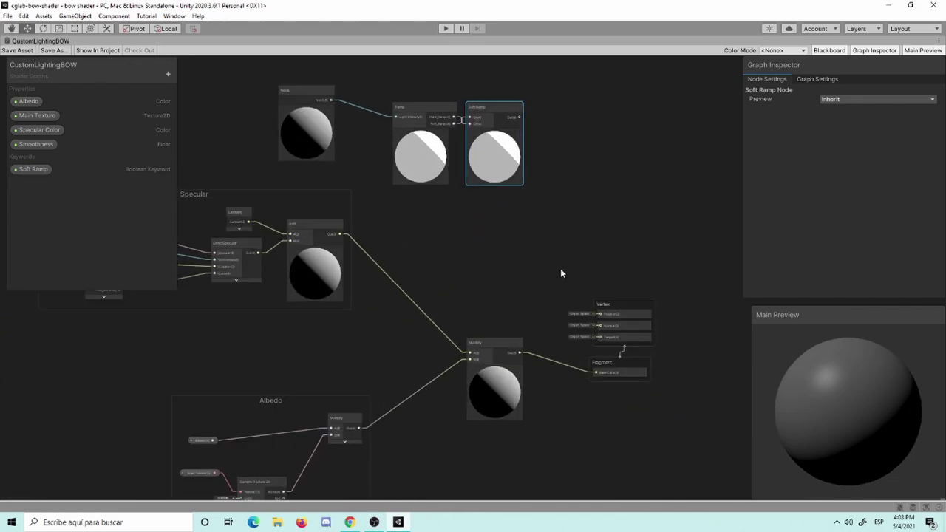
pyautogui.moveTo(560, 274); pyautogui.dragTo(678, 399)
pyautogui.moveTo(620, 308)
pyautogui.mouseDown()
pyautogui.moveTo(660, 270)
pyautogui.moveTo(654, 215)
pyautogui.mouseUp()
# Move the Specular group down and to the left, nudging the Lambert node slightly upward
pyautogui.scroll(2, 456, 249)
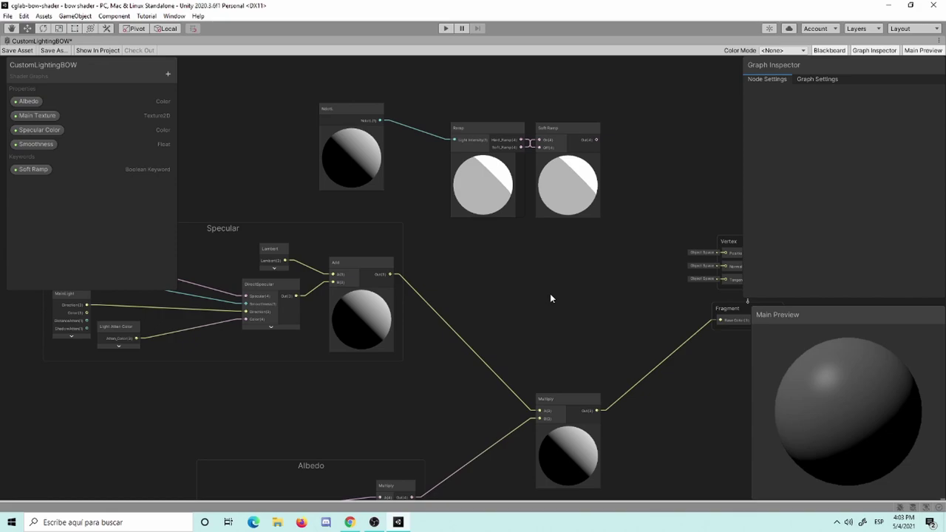
pyautogui.scroll(-2, 559, 294)
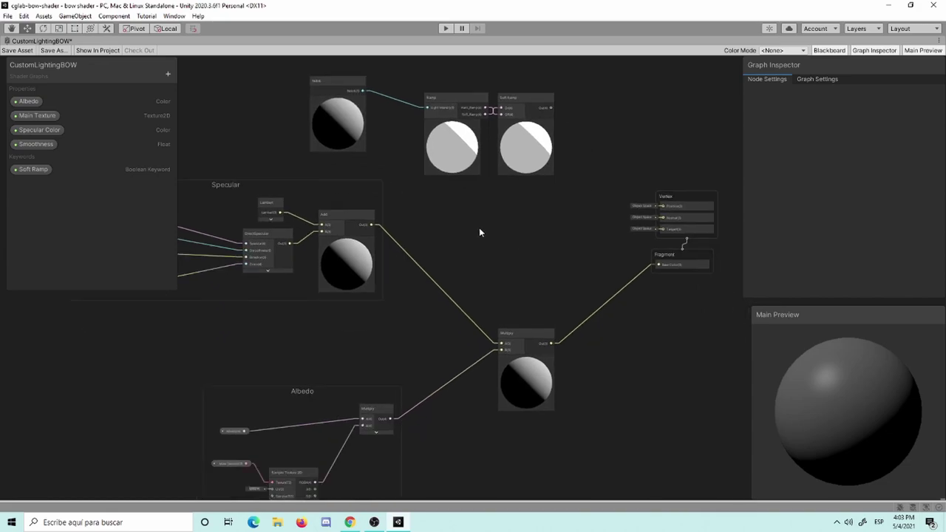
pyautogui.moveTo(522, 281)
pyautogui.mouseDown(button='middle')
pyautogui.moveTo(458, 213)
pyautogui.moveTo(650, 309)
pyautogui.mouseUp(button='middle')
pyautogui.scroll(1, 451, 221)
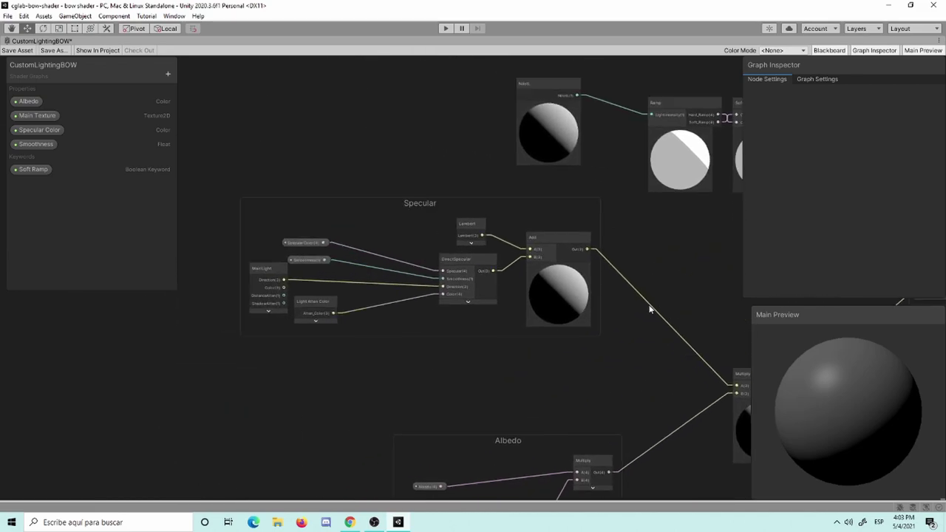
pyautogui.scroll(1, 626, 347)
pyautogui.moveTo(613, 349); pyautogui.dragTo(435, 433, button='middle')
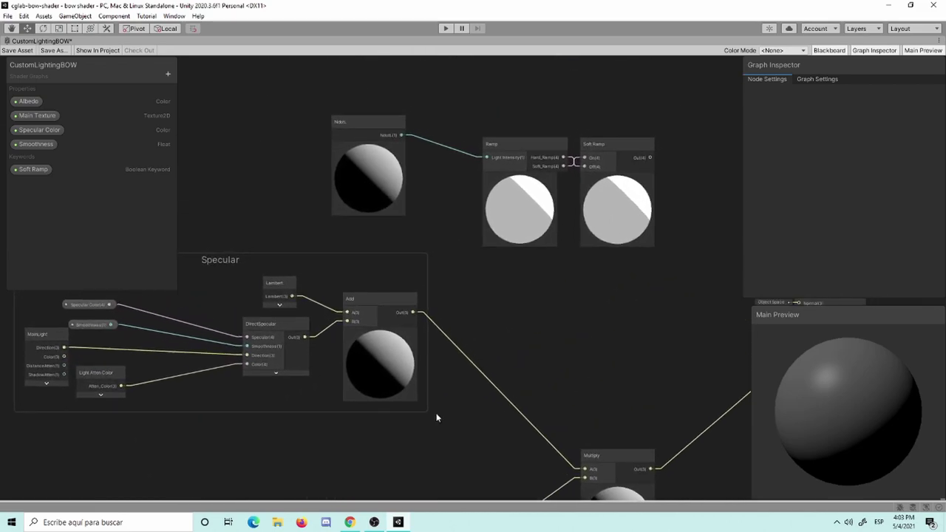
pyautogui.moveTo(272, 302); pyautogui.dragTo(273, 295)
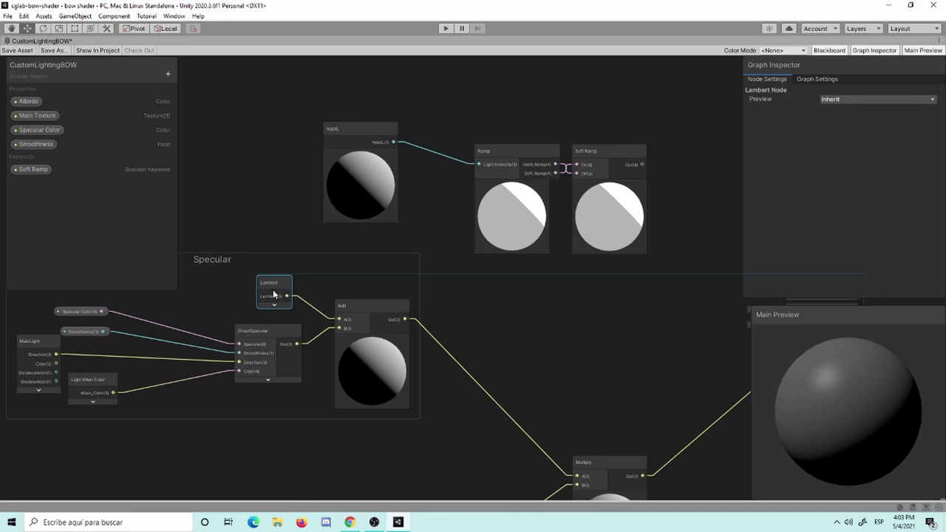
pyautogui.scroll(-2, 280, 285)
pyautogui.moveTo(283, 269); pyautogui.dragTo(354, 265, button='middle')
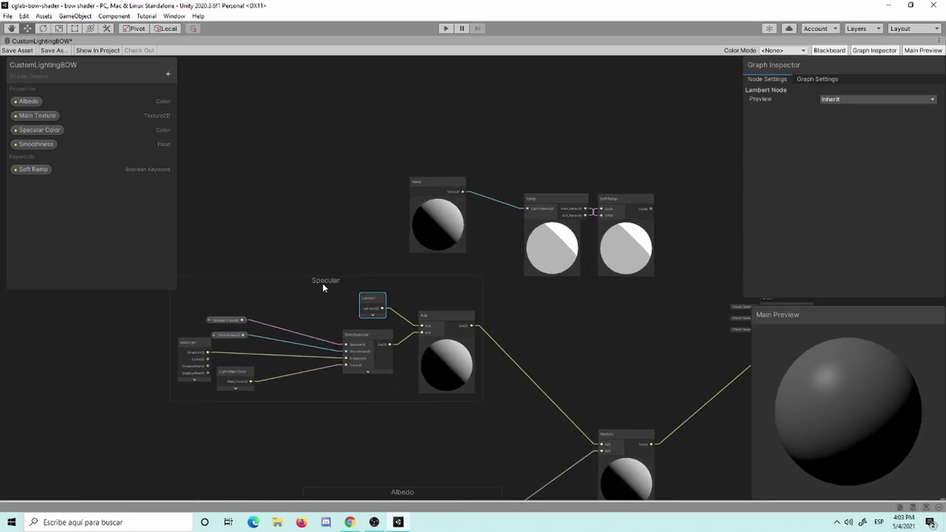
pyautogui.click(279, 303)
pyautogui.moveTo(352, 283); pyautogui.dragTo(335, 339)
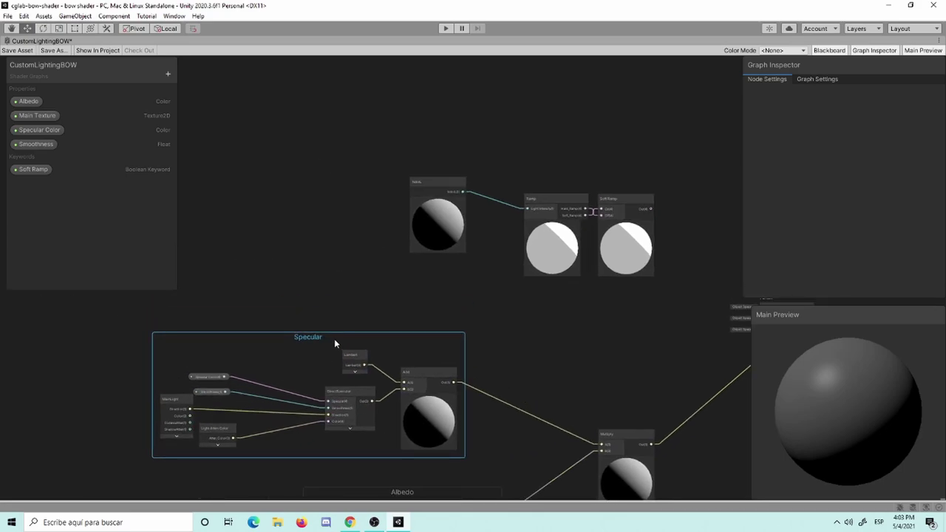
pyautogui.moveTo(569, 329)
pyautogui.mouseDown(button='middle')
pyautogui.moveTo(523, 323)
pyautogui.moveTo(483, 290)
pyautogui.mouseUp(button='middle')
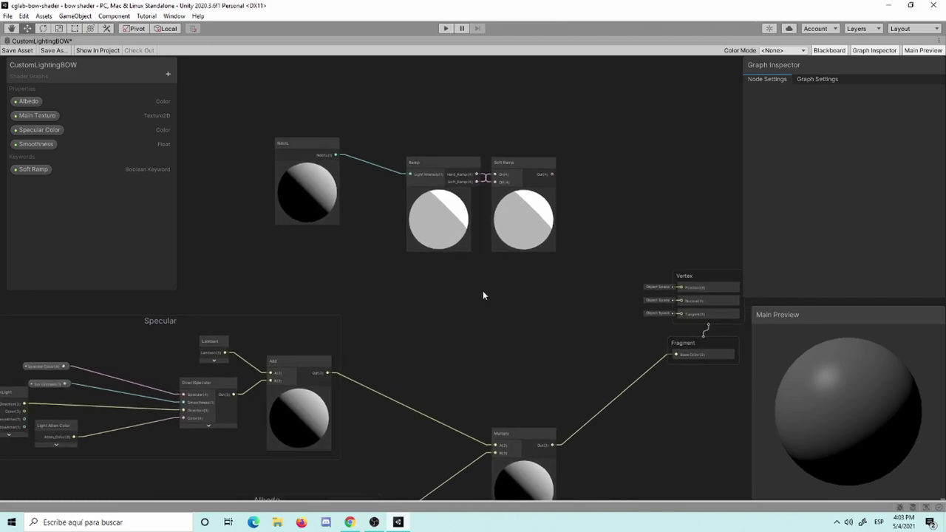
# Add a new Lambert node with its preview collapsed, placed up near the ramp nodes
pyautogui.press('space')
pyautogui.write('lambert')
pyautogui.press('Return')
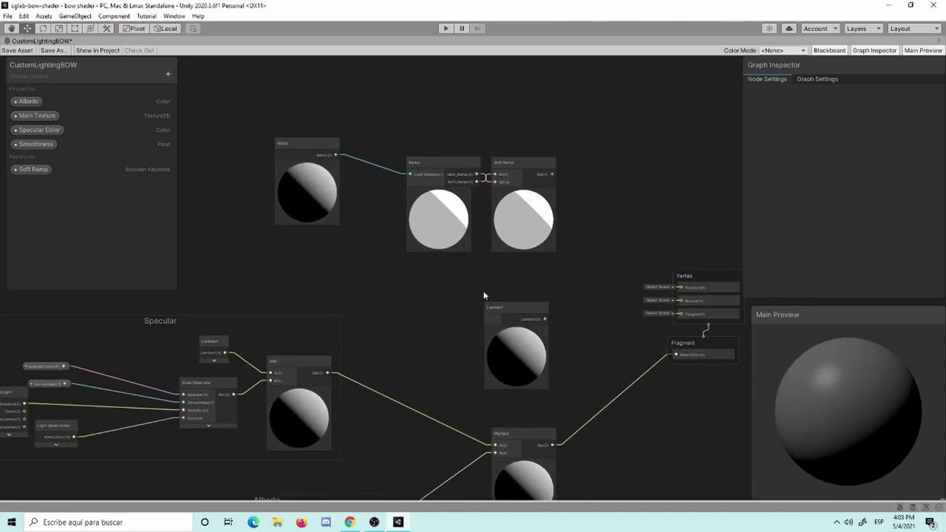
pyautogui.click(520, 327)
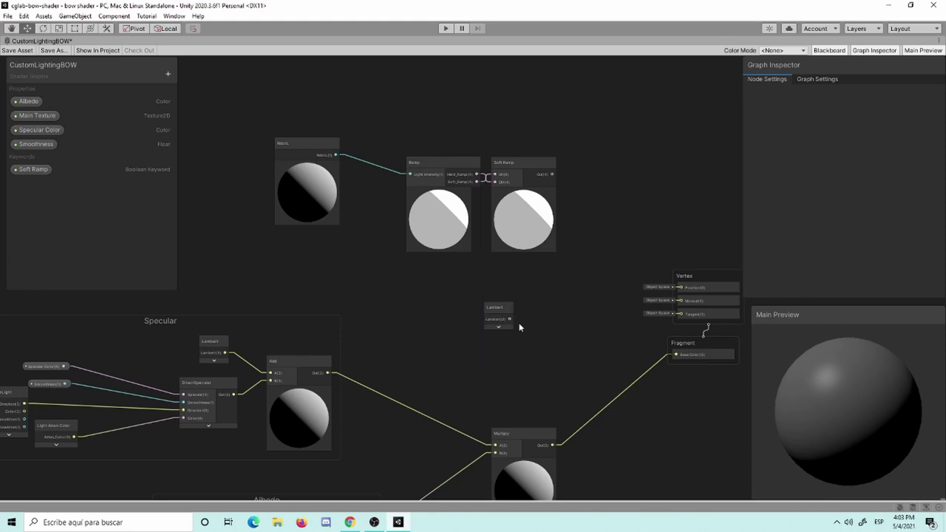
pyautogui.moveTo(502, 309); pyautogui.dragTo(499, 294)
# Collapse the previews on the Ramp and Soft Ramp nodes
pyautogui.click(440, 192)
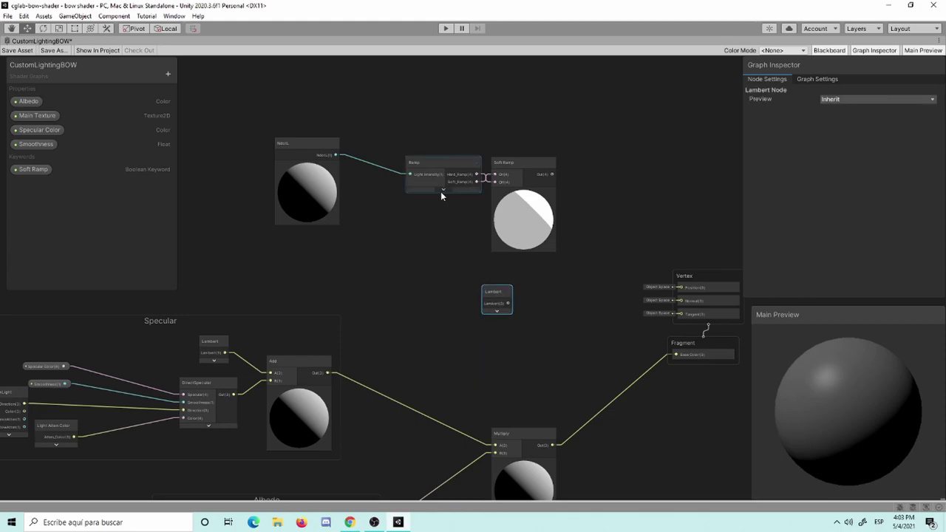
pyautogui.click(517, 196)
pyautogui.click(522, 193)
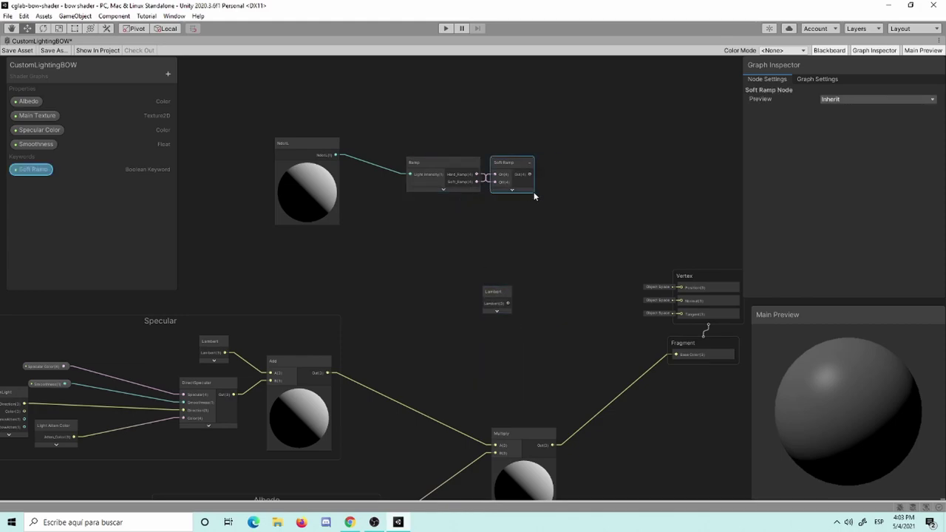
pyautogui.scroll(2, 491, 241)
# Create an Add node right of Lambert, feeding Soft Ramp Out into A and Lambert into B
pyautogui.moveTo(380, 298); pyautogui.dragTo(391, 201)
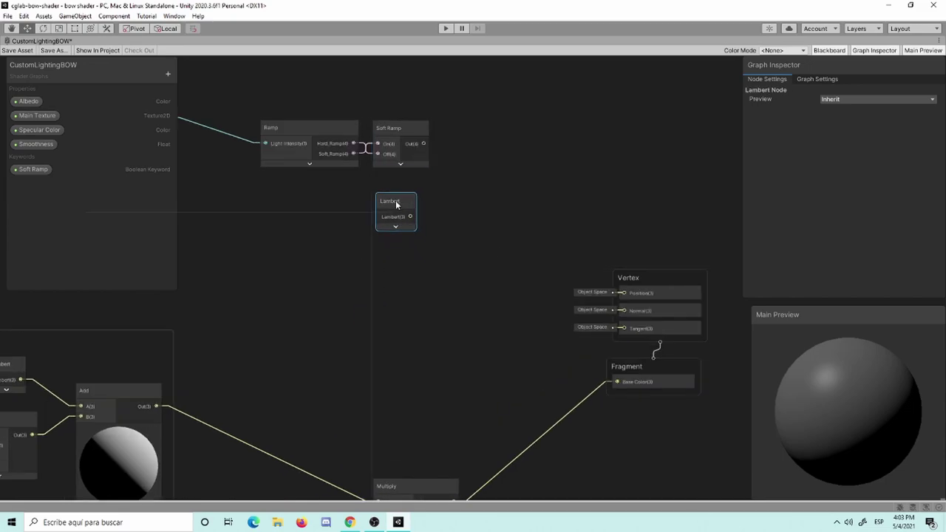
pyautogui.click(446, 187)
pyautogui.press('space')
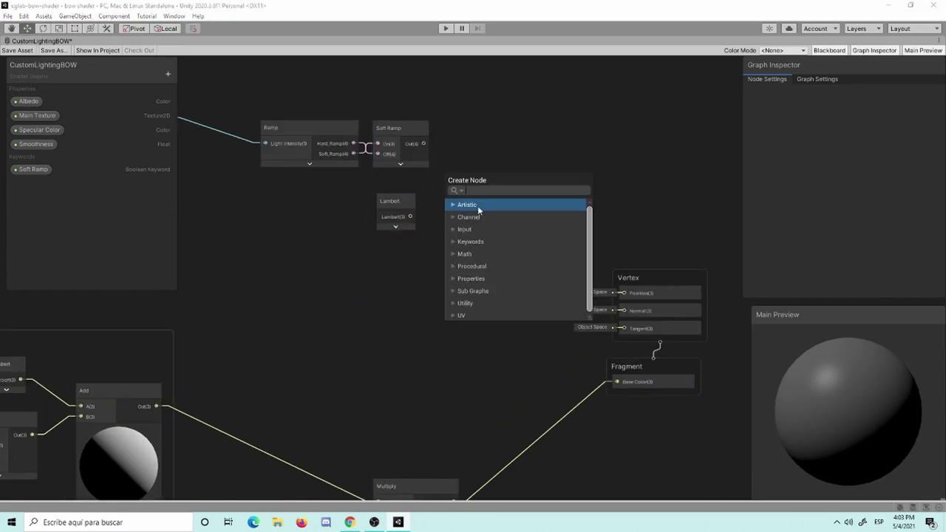
pyautogui.write('add')
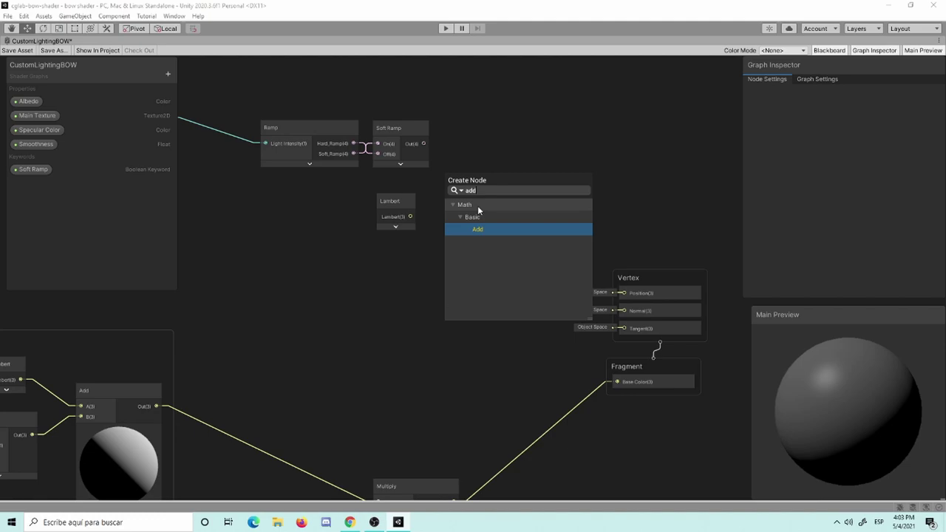
pyautogui.press('Return')
pyautogui.moveTo(478, 205); pyautogui.dragTo(519, 170)
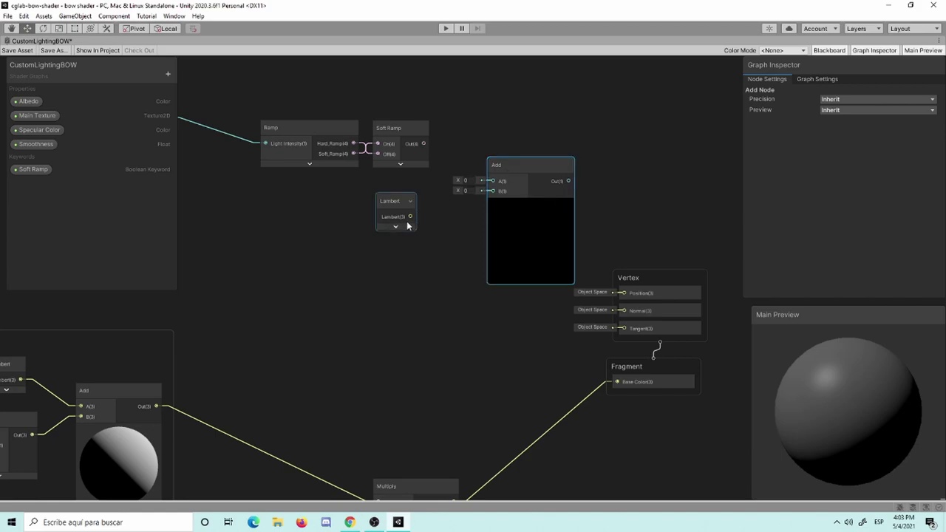
pyautogui.moveTo(410, 217); pyautogui.dragTo(485, 192)
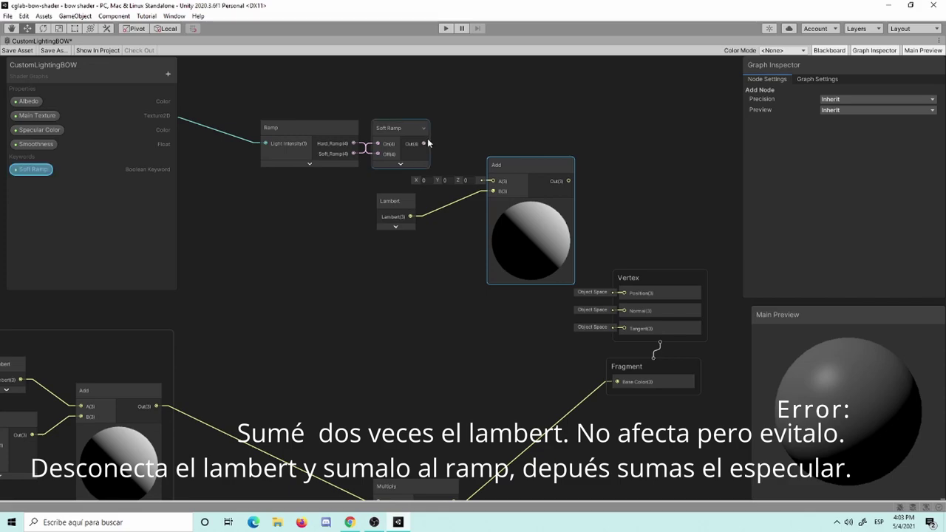
pyautogui.moveTo(424, 143); pyautogui.dragTo(493, 180)
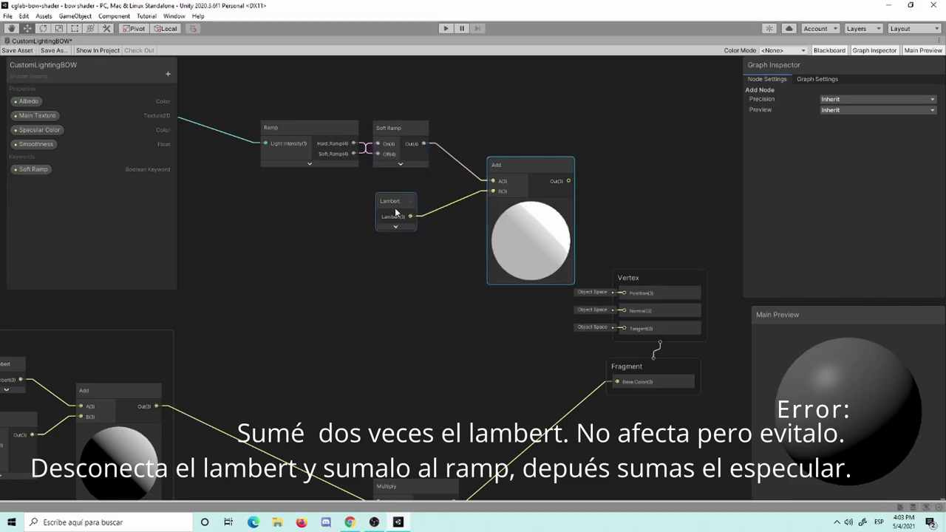
# Lower the Lambert node, re-expand the Soft Ramp preview, and select the Vertex and Fragment outputs
pyautogui.moveTo(390, 204)
pyautogui.mouseDown()
pyautogui.moveTo(386, 242)
pyautogui.moveTo(433, 278)
pyautogui.moveTo(451, 266)
pyautogui.mouseUp()
pyautogui.click(402, 164)
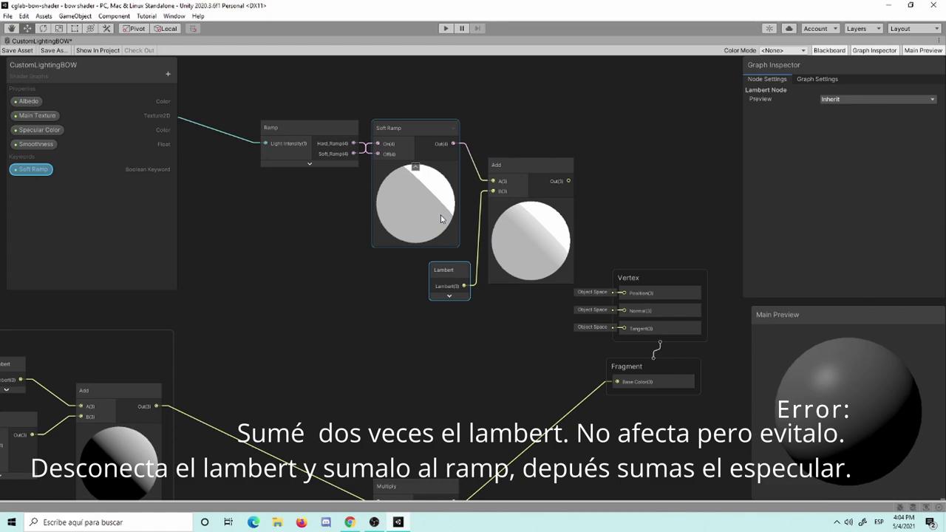
pyautogui.moveTo(587, 183); pyautogui.dragTo(629, 201, button='middle')
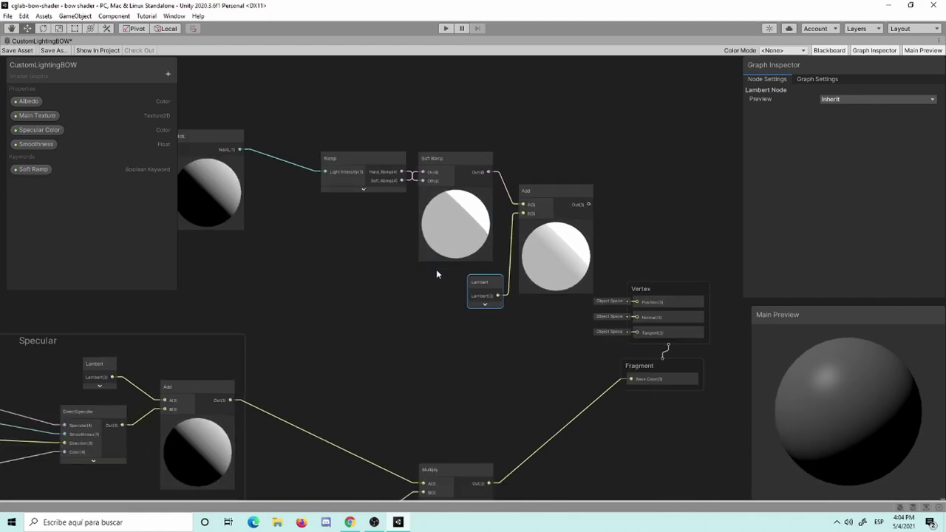
pyautogui.moveTo(436, 269)
pyautogui.mouseDown(button='middle')
pyautogui.moveTo(537, 312)
pyautogui.moveTo(392, 270)
pyautogui.mouseUp(button='middle')
pyautogui.scroll(-5, 439, 275)
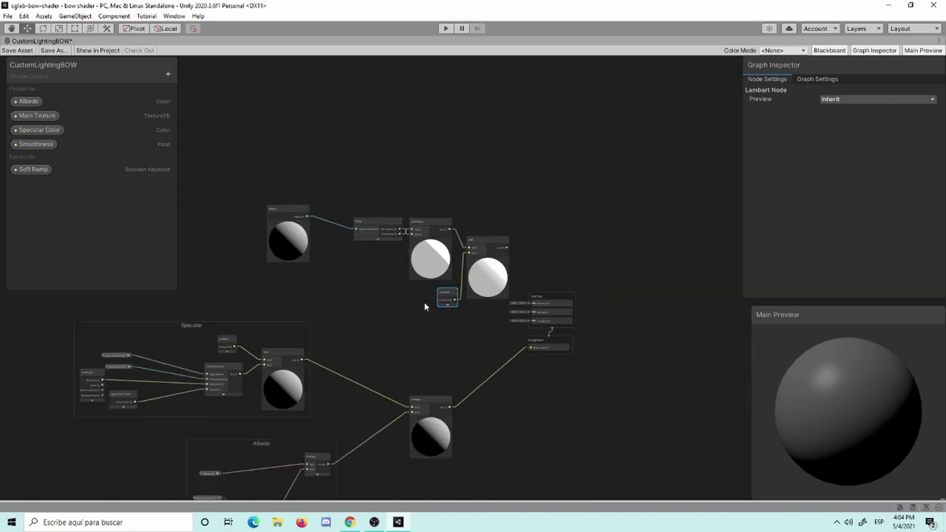
pyautogui.moveTo(427, 303); pyautogui.dragTo(577, 280, button='middle')
pyautogui.scroll(5, 577, 280)
pyautogui.moveTo(470, 292)
pyautogui.mouseDown(button='middle')
pyautogui.moveTo(323, 315)
pyautogui.moveTo(535, 320)
pyautogui.moveTo(585, 294)
pyautogui.moveTo(235, 334)
pyautogui.mouseUp(button='middle')
pyautogui.scroll(2, 323, 315)
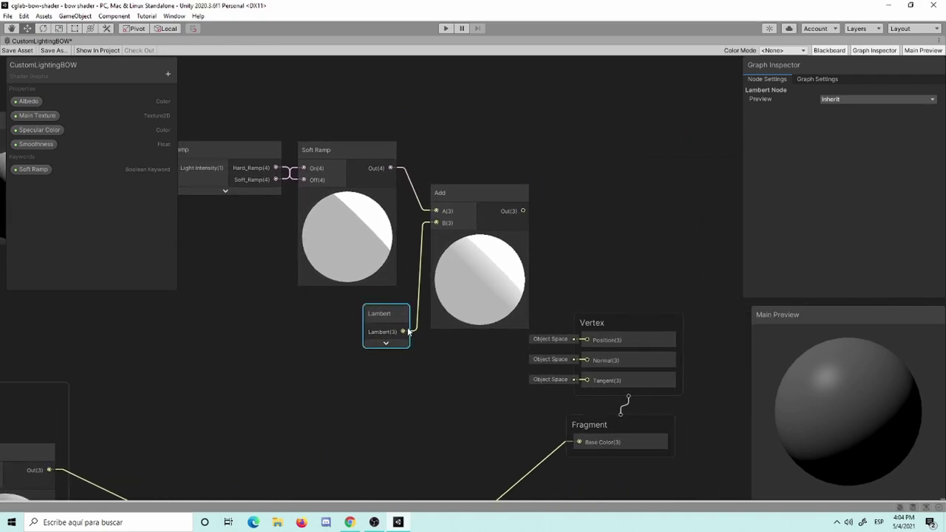
pyautogui.moveTo(392, 307); pyautogui.dragTo(381, 314)
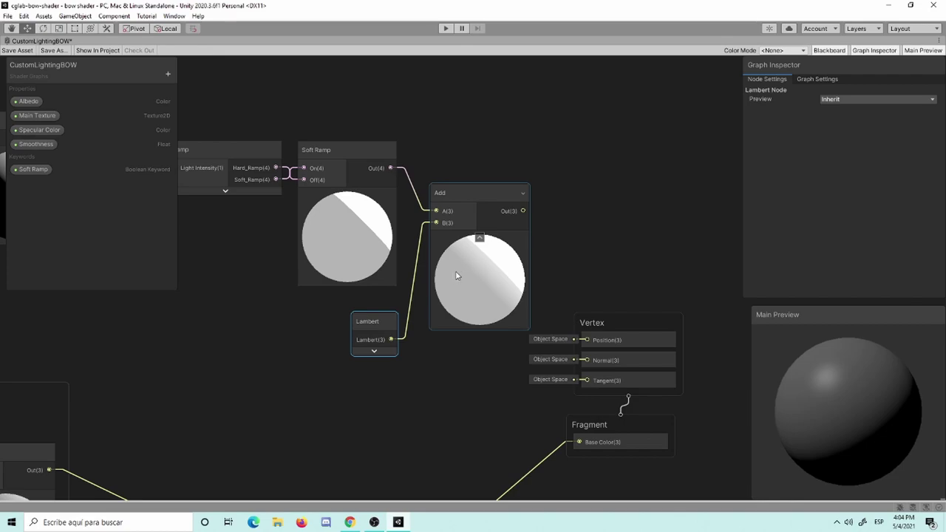
pyautogui.scroll(-3, 568, 277)
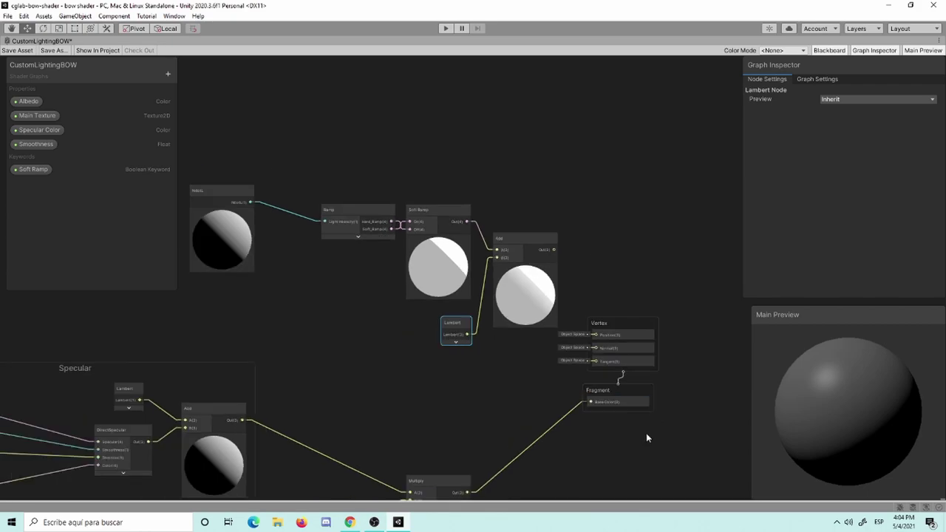
pyautogui.moveTo(646, 433); pyautogui.dragTo(595, 323, button='middle')
pyautogui.moveTo(555, 377); pyautogui.dragTo(550, 356, button='middle')
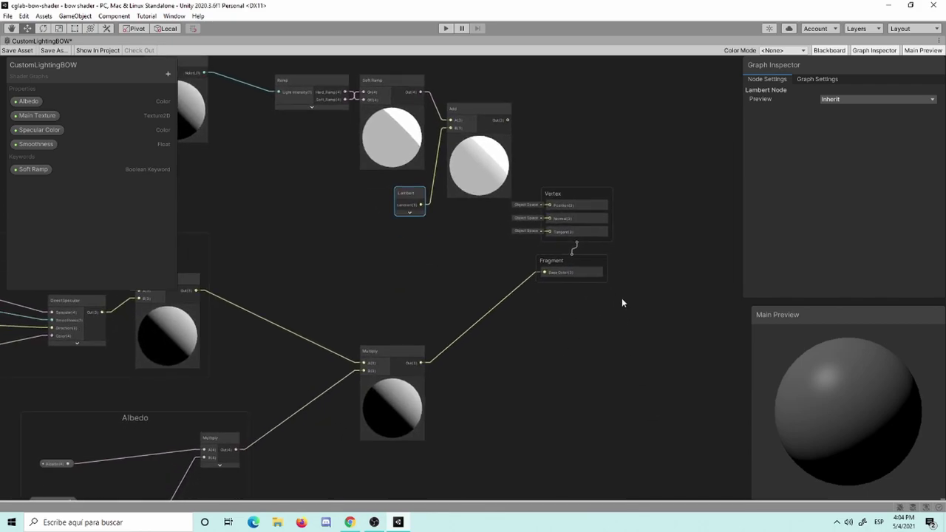
pyautogui.moveTo(623, 303)
pyautogui.mouseDown()
pyautogui.moveTo(558, 182)
pyautogui.moveTo(645, 214)
pyautogui.mouseUp()
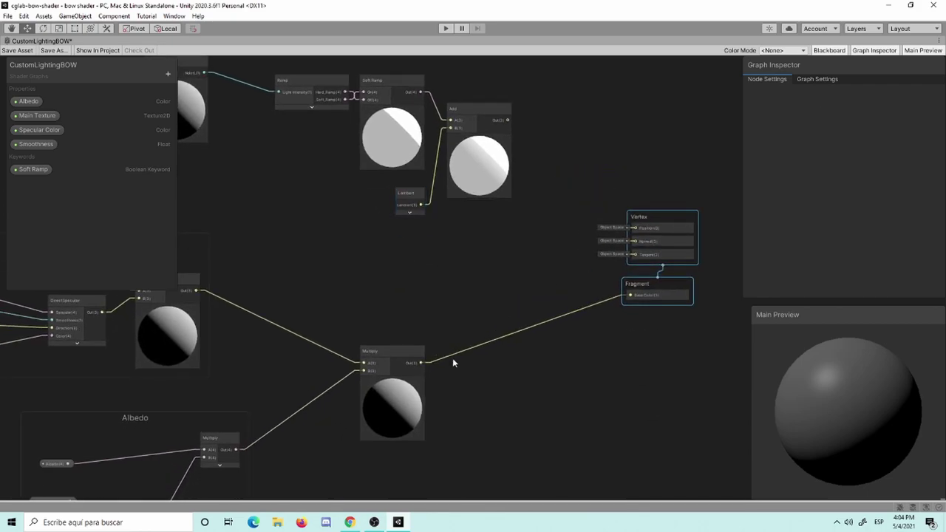
# Shift the Vertex and Fragment outputs right and delete the specular Add-to-Multiply link
pyautogui.moveTo(453, 358); pyautogui.dragTo(503, 326, button='middle')
pyautogui.click(469, 312)
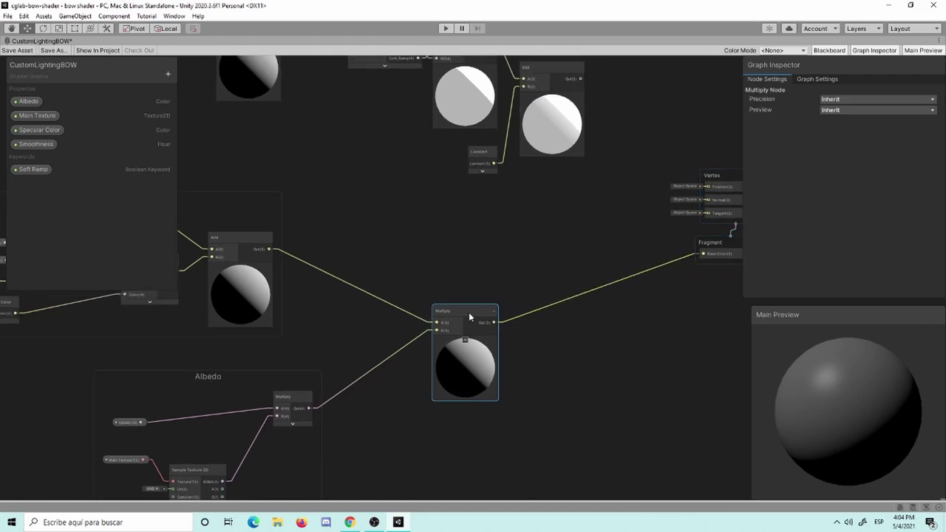
pyautogui.click(413, 321)
pyautogui.click(411, 318)
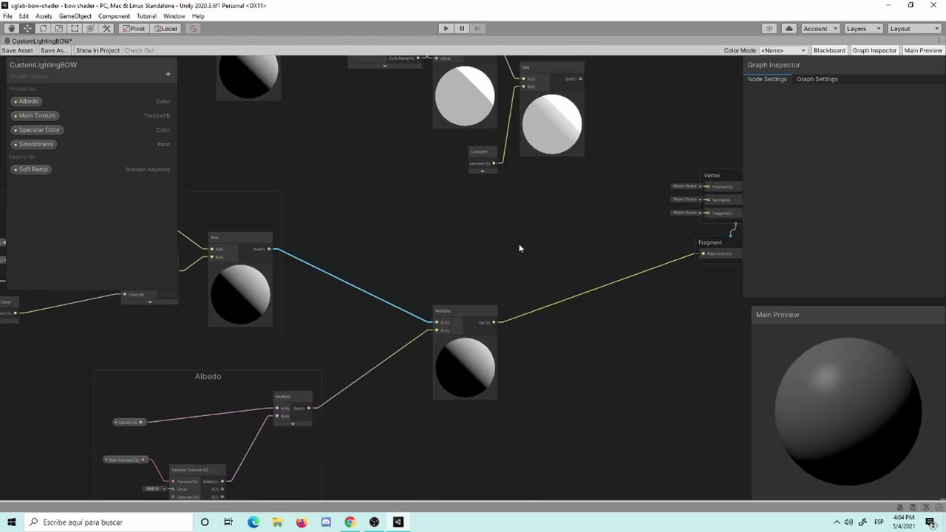
pyautogui.press('Delete')
# Create a second Add node after the first Add and shift the ramp chain left
pyautogui.moveTo(528, 244); pyautogui.dragTo(504, 323, button='middle')
pyautogui.press('space')
pyautogui.write('a')
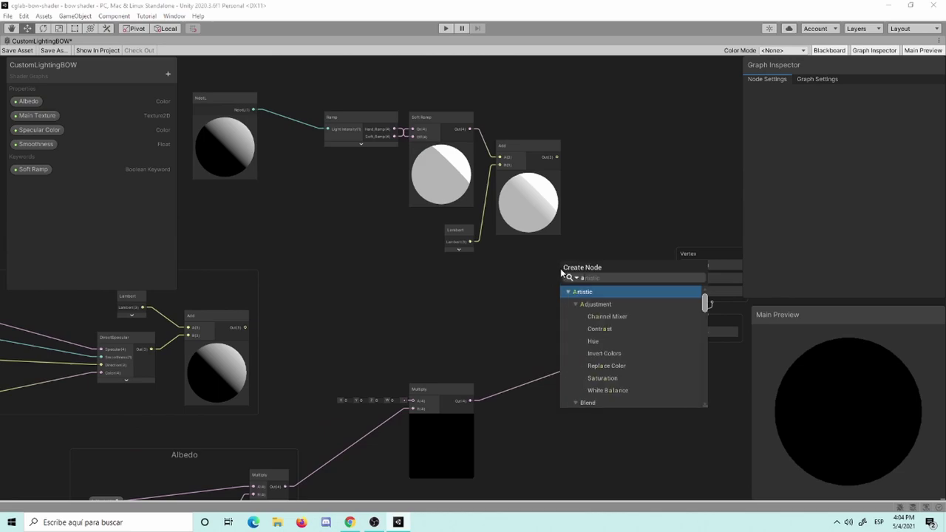
pyautogui.write('dd')
pyautogui.press('Return')
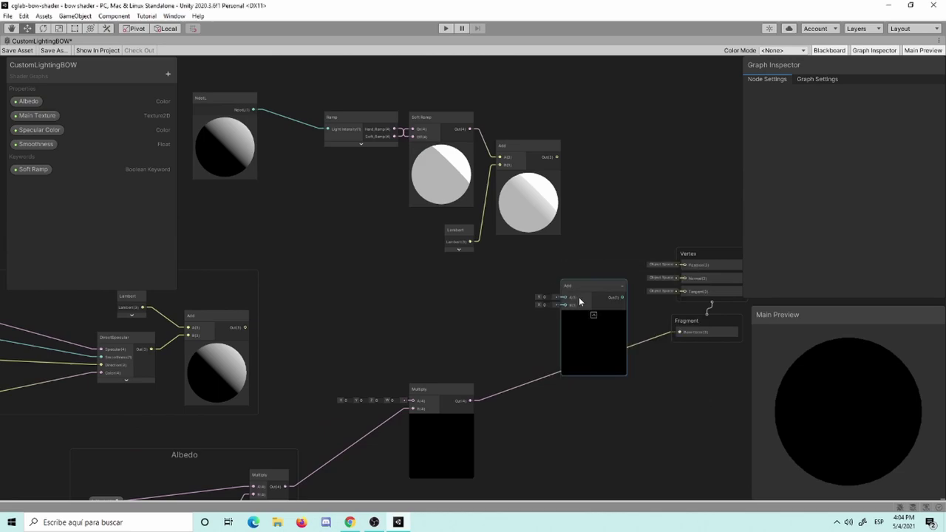
pyautogui.moveTo(580, 301); pyautogui.dragTo(613, 176)
pyautogui.scroll(-2, 544, 272)
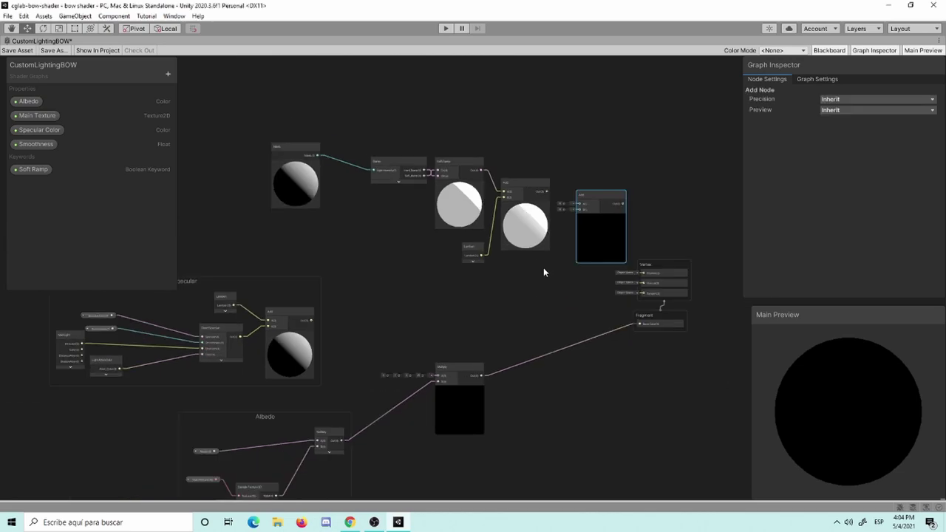
pyautogui.moveTo(249, 120)
pyautogui.mouseDown()
pyautogui.moveTo(633, 211)
pyautogui.moveTo(441, 196)
pyautogui.mouseUp()
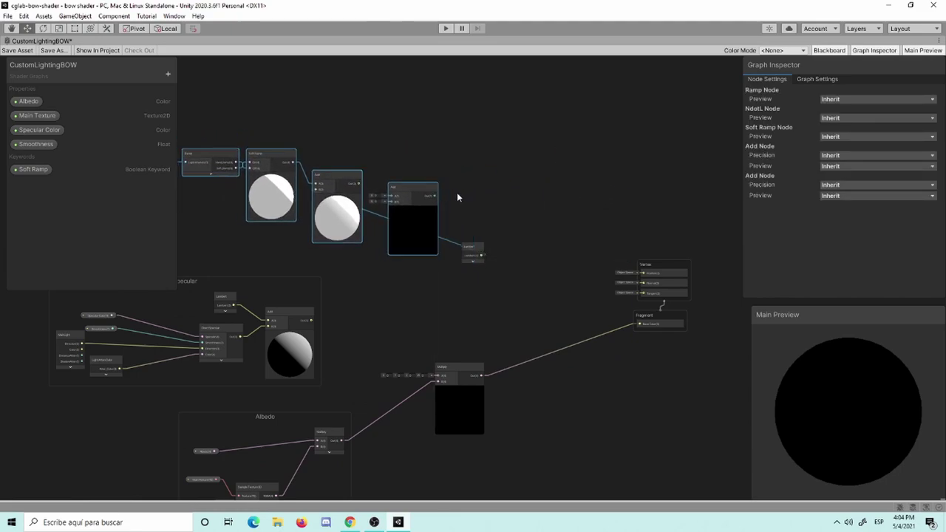
# Reposition the ramp-and-Lambert chain left and move the empty Add node down-right
pyautogui.hotkey('ctrl', 'z')
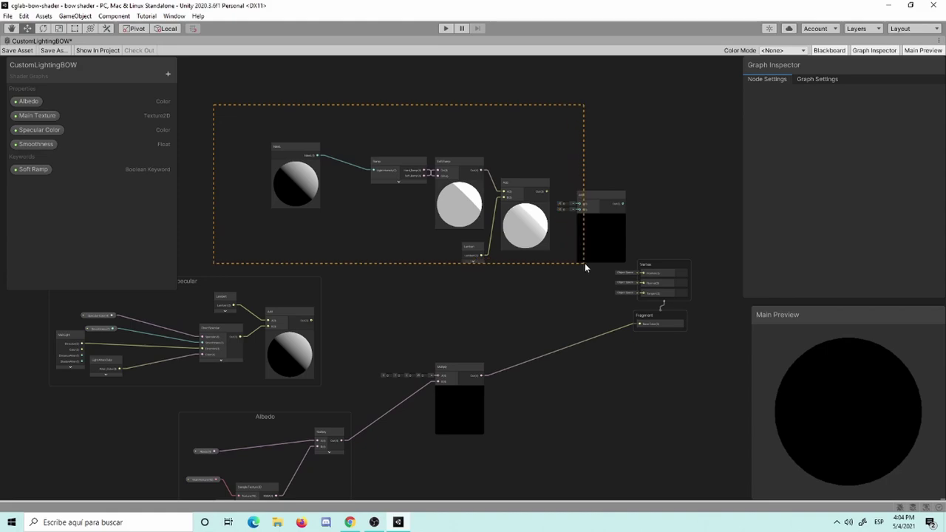
pyautogui.moveTo(585, 226); pyautogui.dragTo(397, 245)
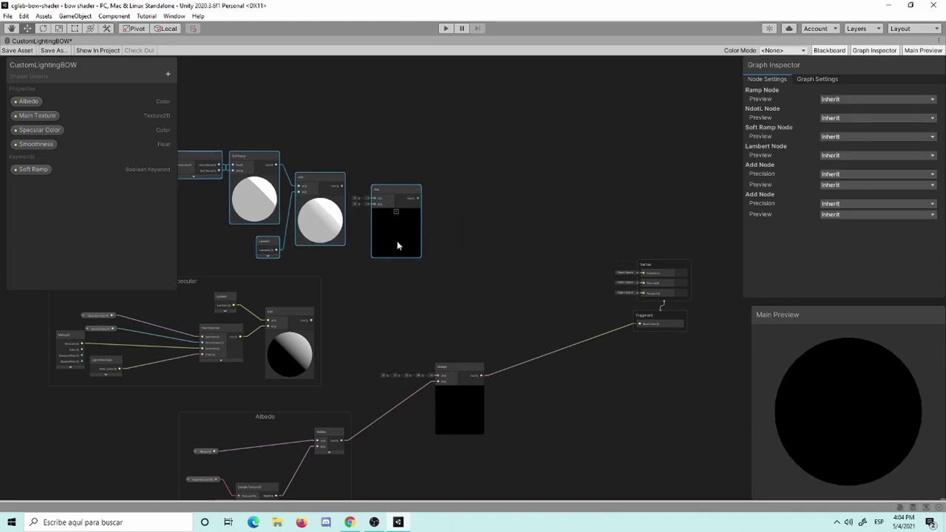
pyautogui.scroll(3, 456, 280)
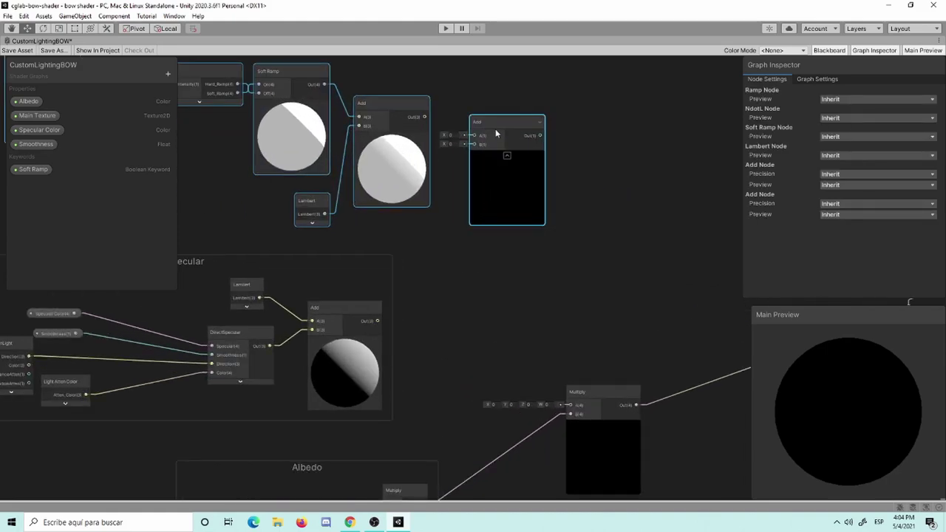
pyautogui.moveTo(495, 133); pyautogui.dragTo(486, 135)
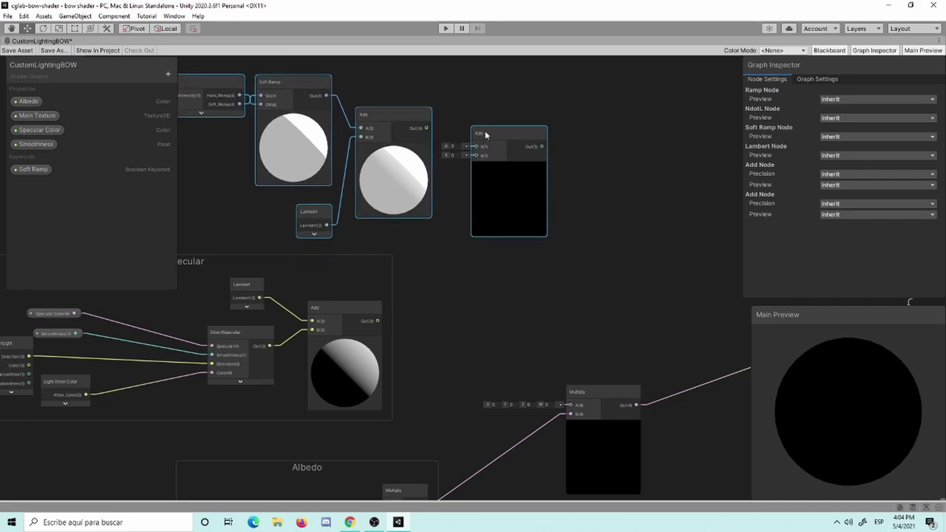
pyautogui.hotkey('ctrl', 'z')
pyautogui.click(507, 319)
pyautogui.moveTo(489, 128); pyautogui.dragTo(502, 179)
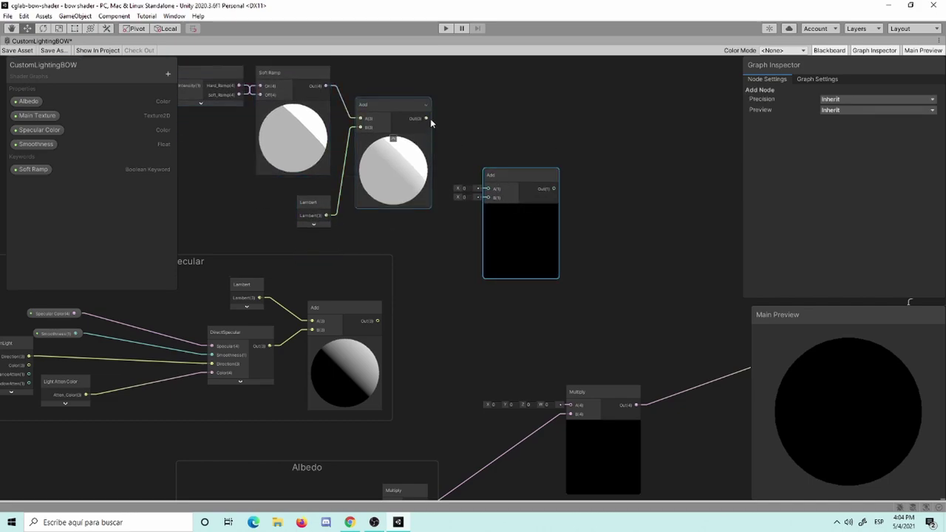
# Feed the ramp-plus-Lambert sum and the specular sum into the new Add node
pyautogui.moveTo(427, 119); pyautogui.dragTo(487, 188)
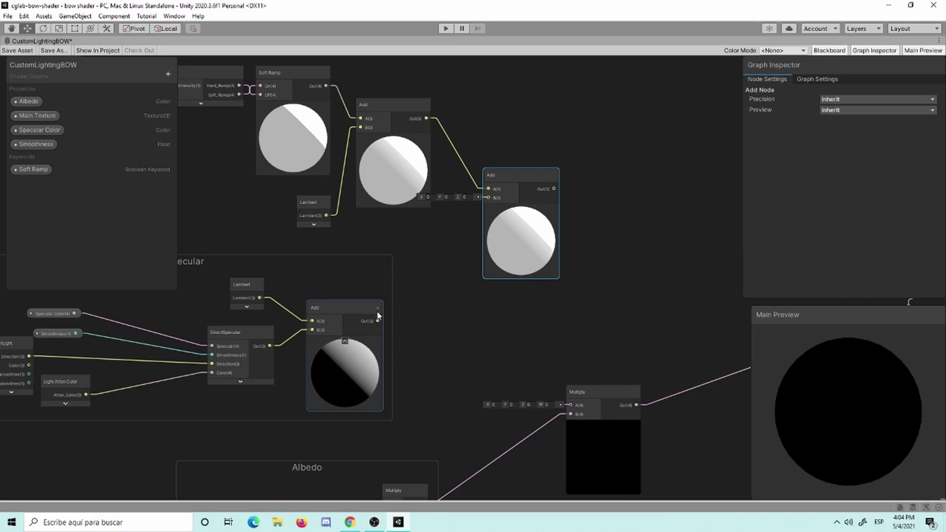
pyautogui.moveTo(378, 321); pyautogui.dragTo(488, 198)
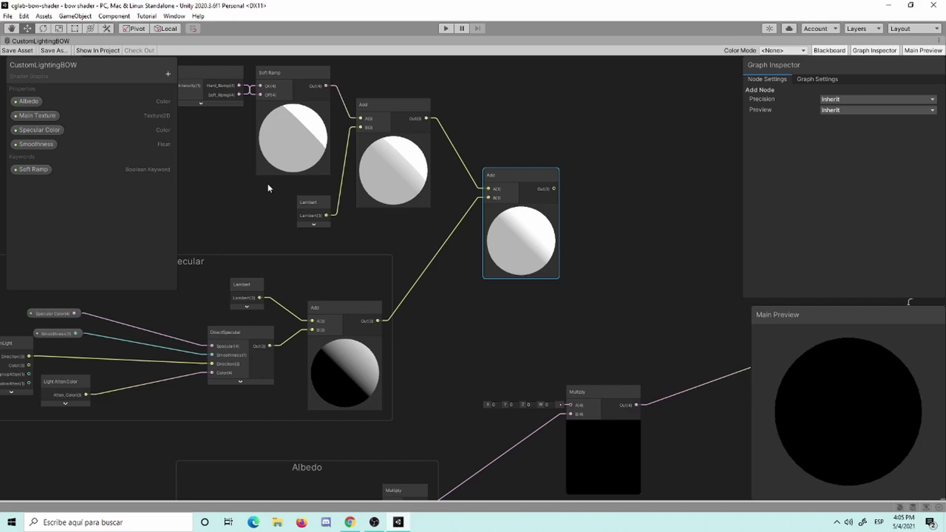
pyautogui.scroll(-5, 376, 178)
pyautogui.scroll(2, 566, 169)
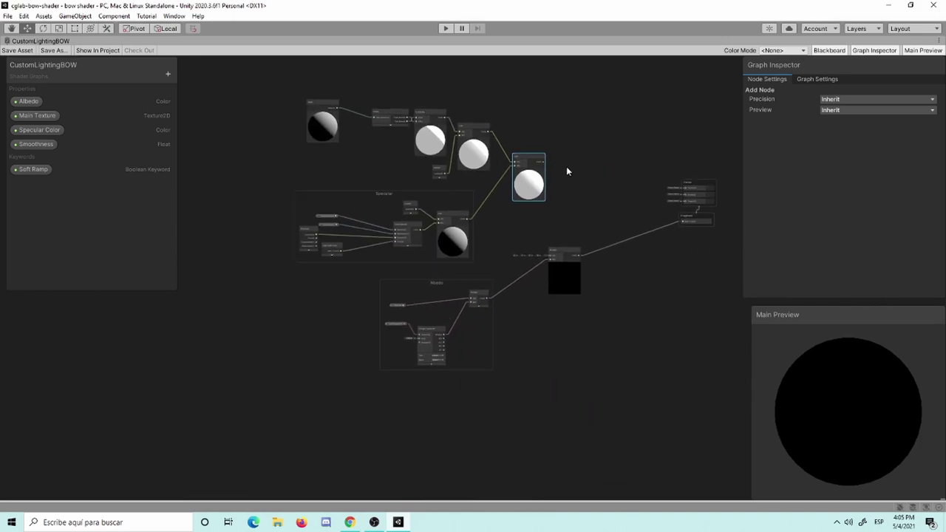
pyautogui.scroll(2, 495, 229)
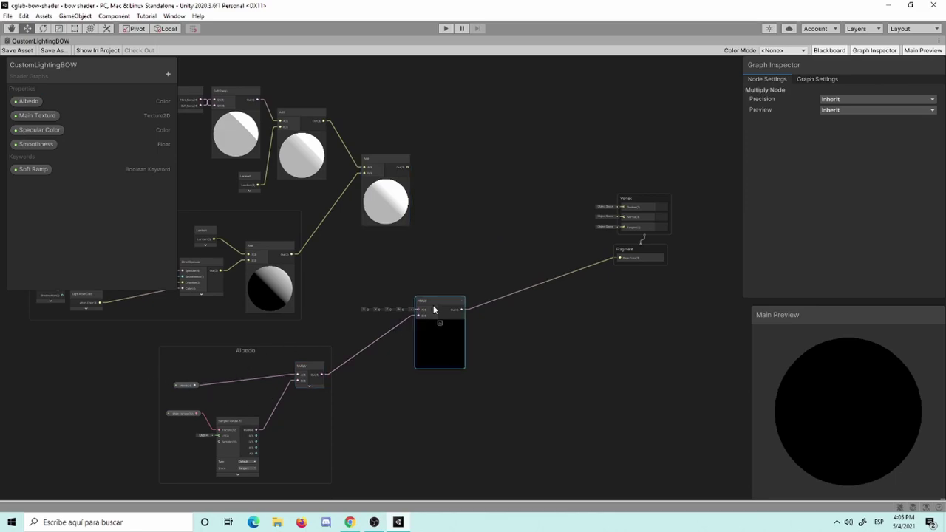
# Connect the combined Add into the final Multiply with albedo and save the graph
pyautogui.moveTo(433, 308); pyautogui.dragTo(490, 245)
pyautogui.scroll(2, 461, 234)
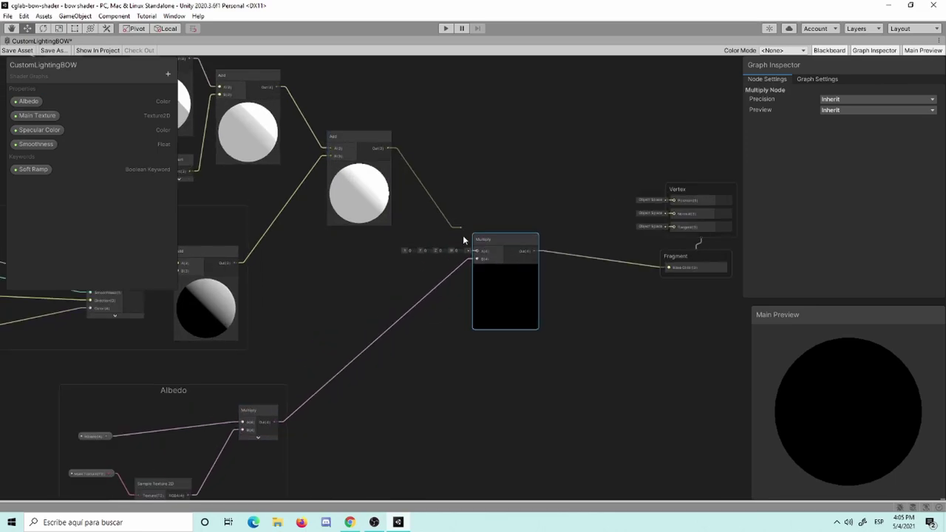
pyautogui.moveTo(390, 150); pyautogui.dragTo(476, 252)
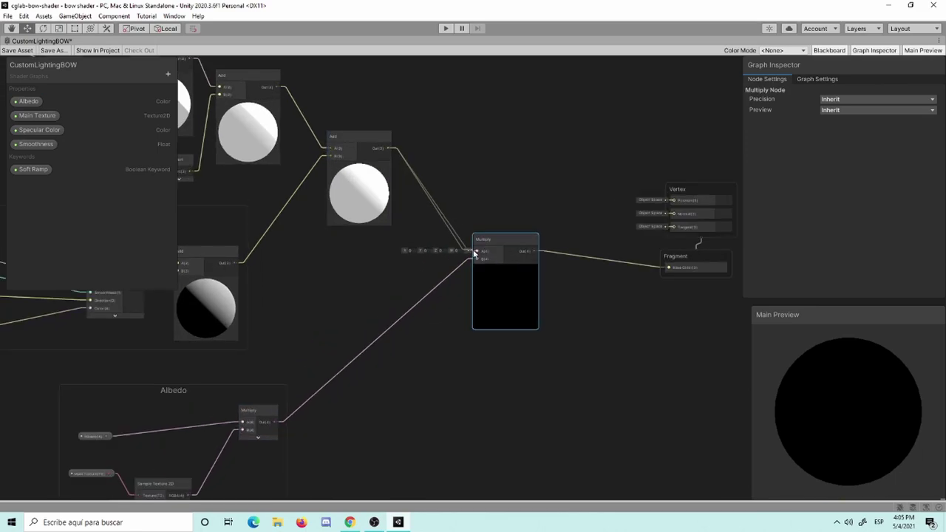
pyautogui.click(18, 50)
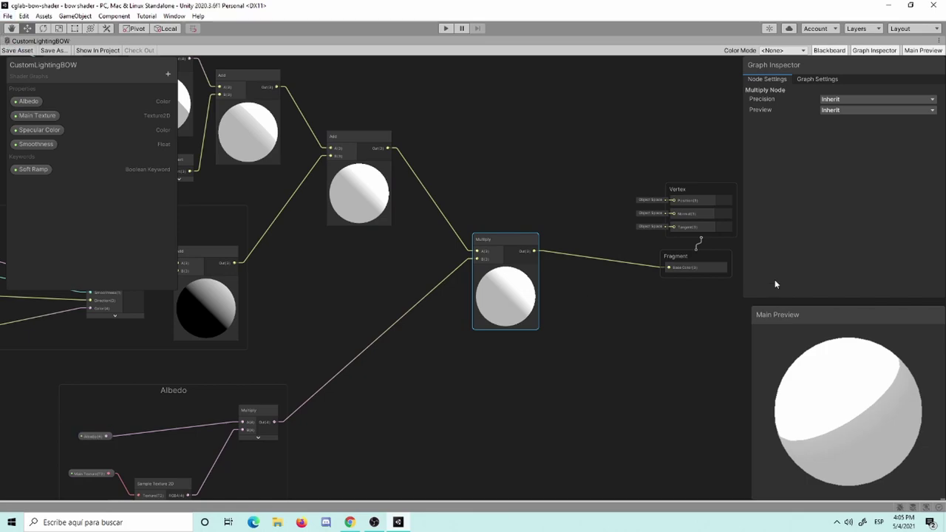
pyautogui.click(38, 170)
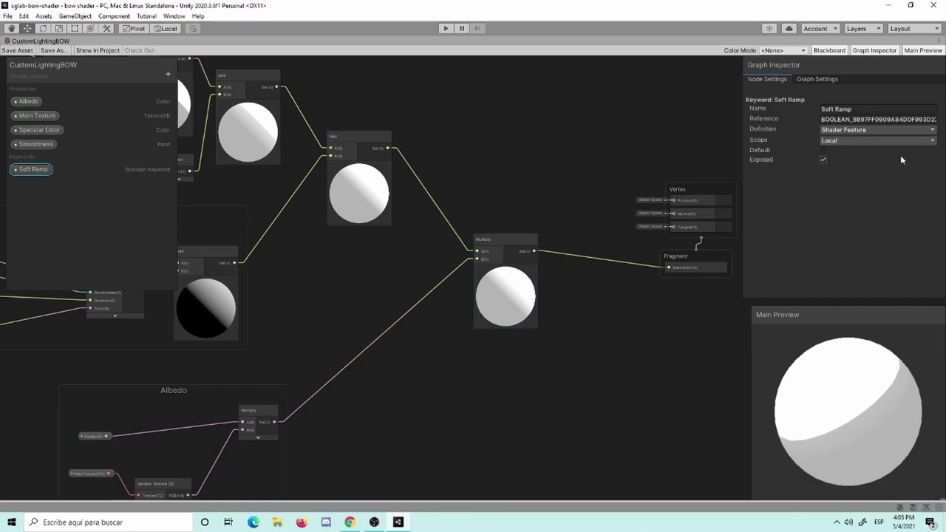
pyautogui.click(823, 150)
pyautogui.click(823, 150)
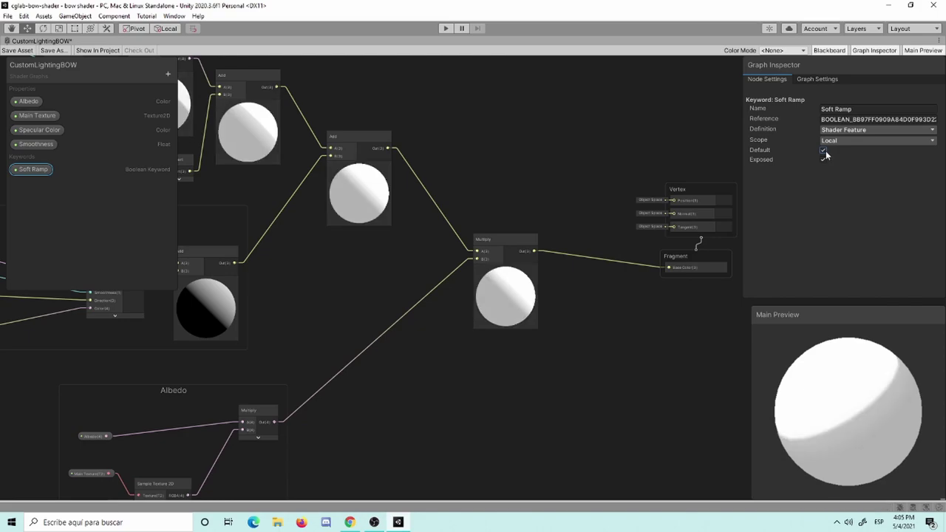
pyautogui.click(823, 150)
pyautogui.click(825, 150)
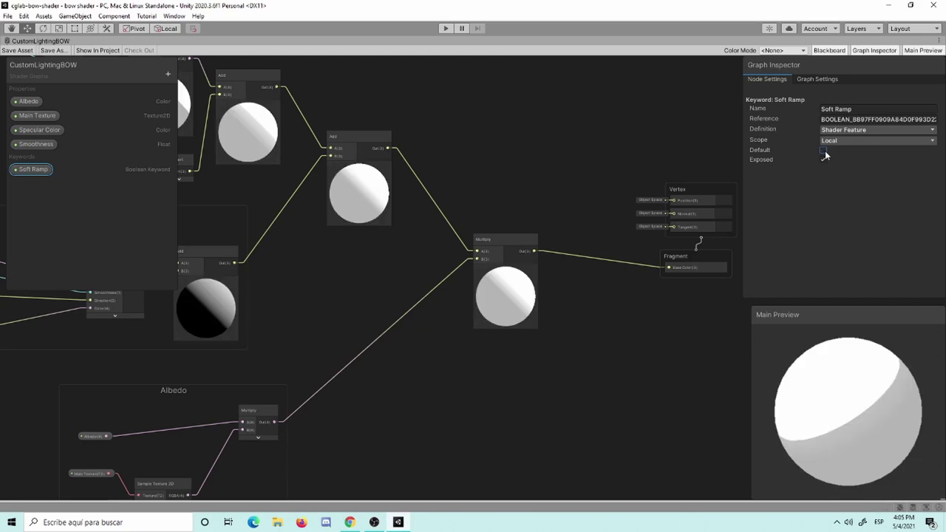
pyautogui.click(467, 140)
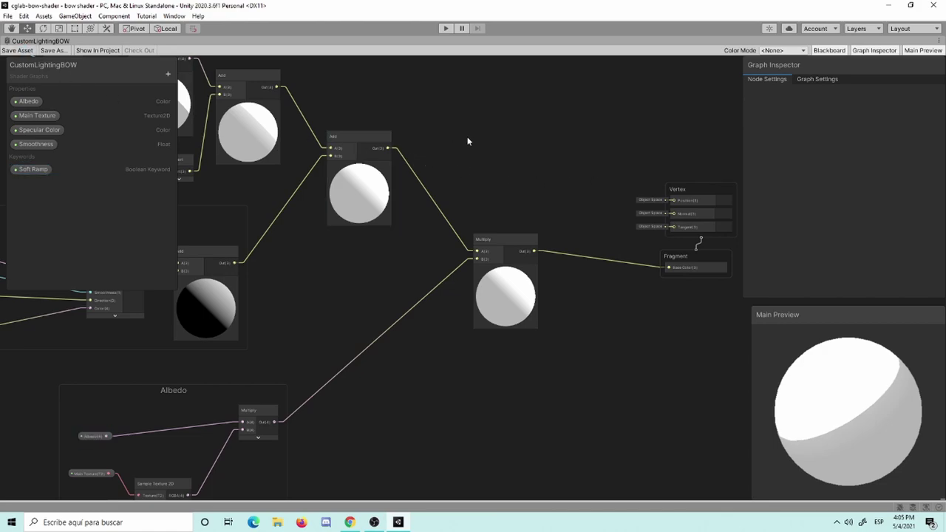
pyautogui.scroll(-2, 467, 140)
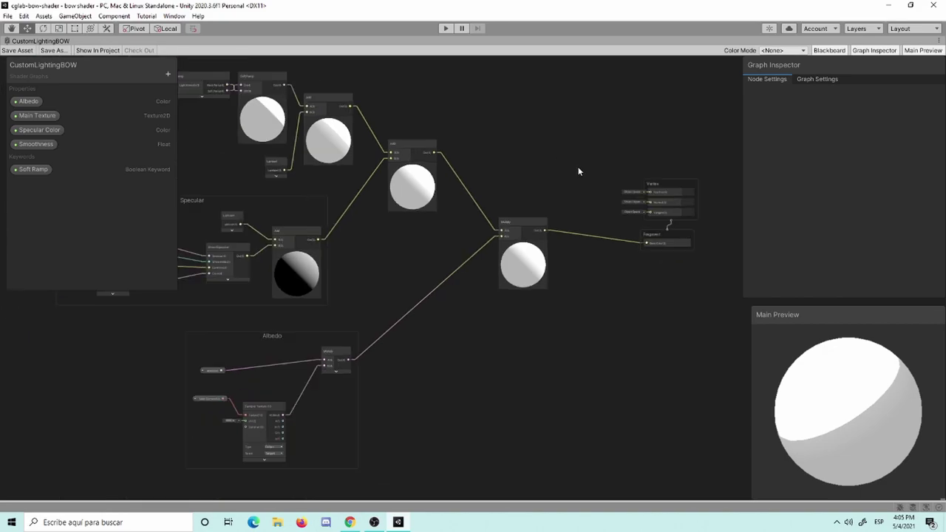
pyautogui.moveTo(576, 169); pyautogui.dragTo(688, 169, button='middle')
pyautogui.scroll(2, 619, 180)
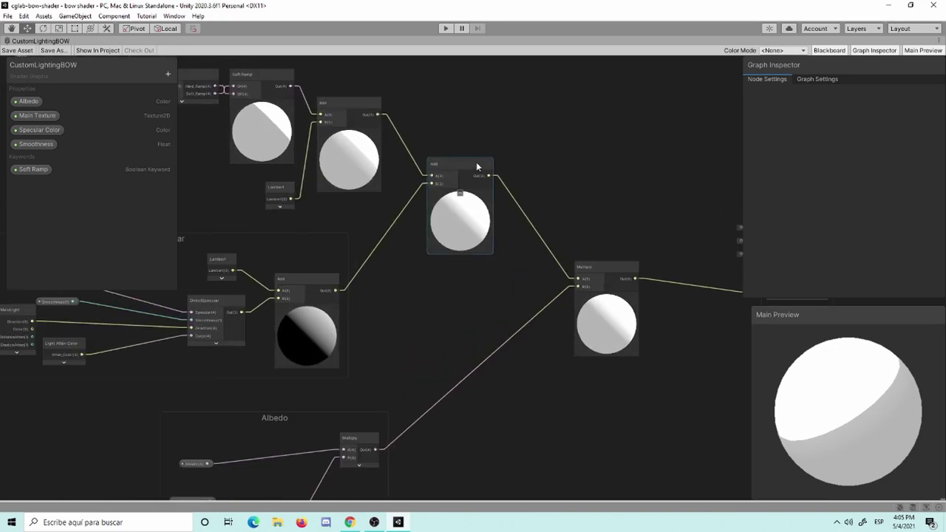
pyautogui.scroll(2, 474, 142)
pyautogui.moveTo(474, 142)
pyautogui.mouseDown(button='middle')
pyautogui.moveTo(590, 144)
pyautogui.moveTo(476, 132)
pyautogui.mouseUp(button='middle')
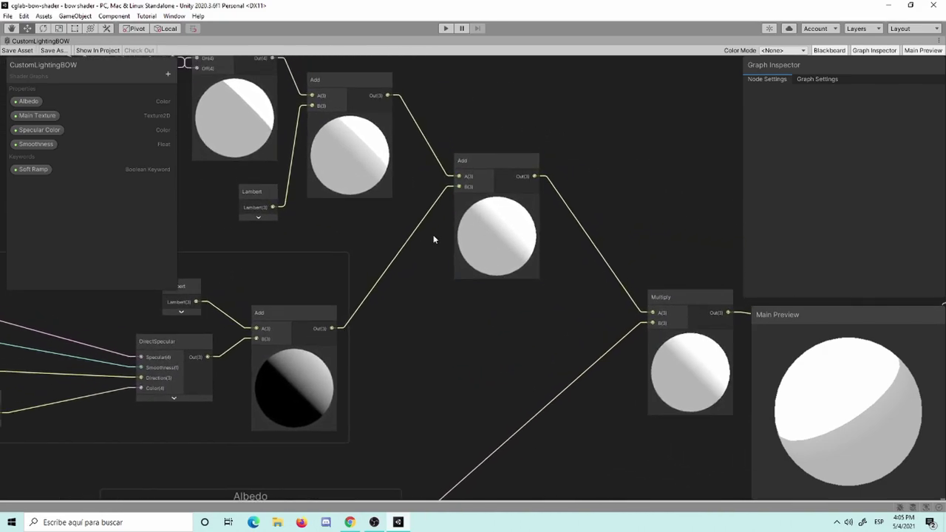
pyautogui.scroll(-1, 561, 147)
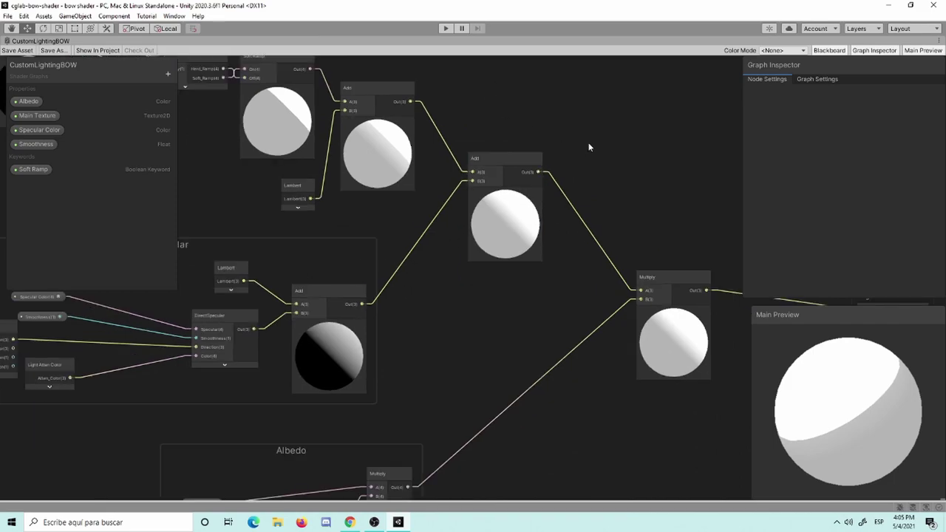
pyautogui.moveTo(545, 129); pyautogui.dragTo(646, 205, button='middle')
pyautogui.scroll(-3, 646, 205)
pyautogui.moveTo(621, 173); pyautogui.dragTo(448, 125, button='middle')
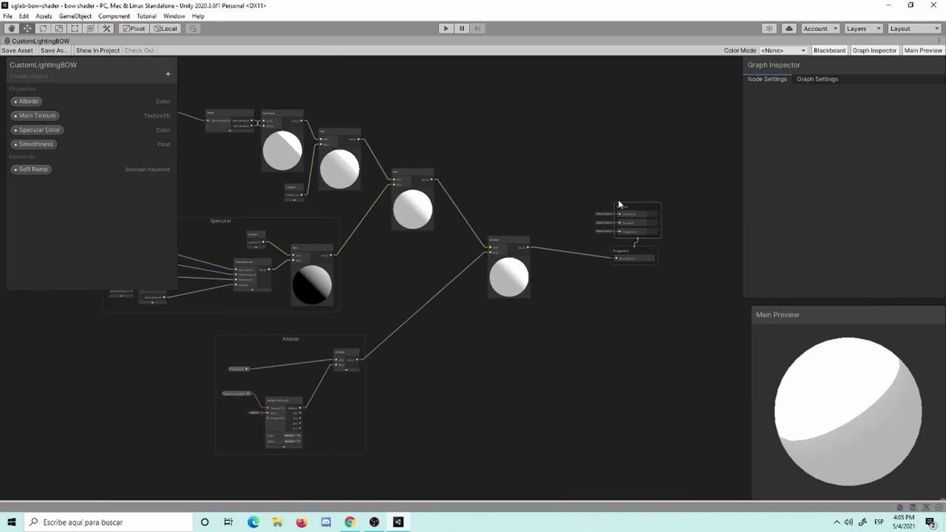
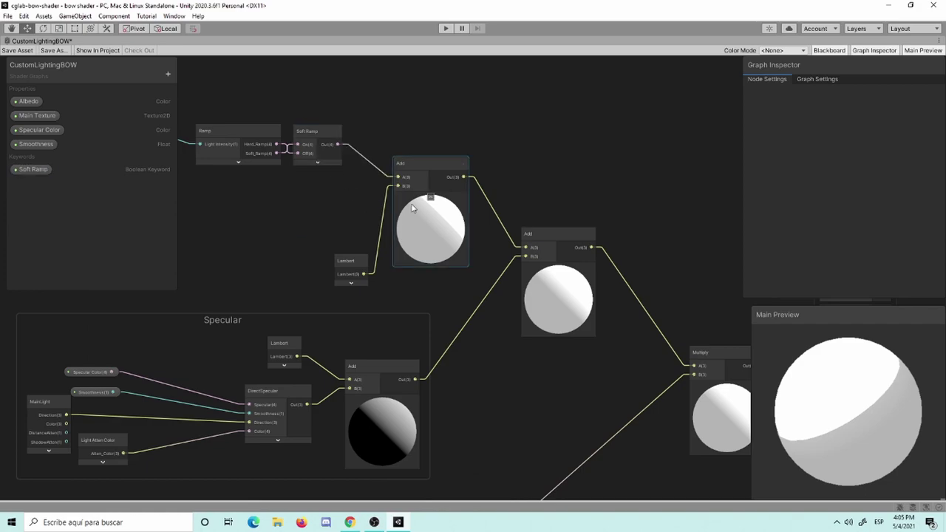
# Collapse the preview on the top Add node
pyautogui.click(428, 199)
pyautogui.click(429, 198)
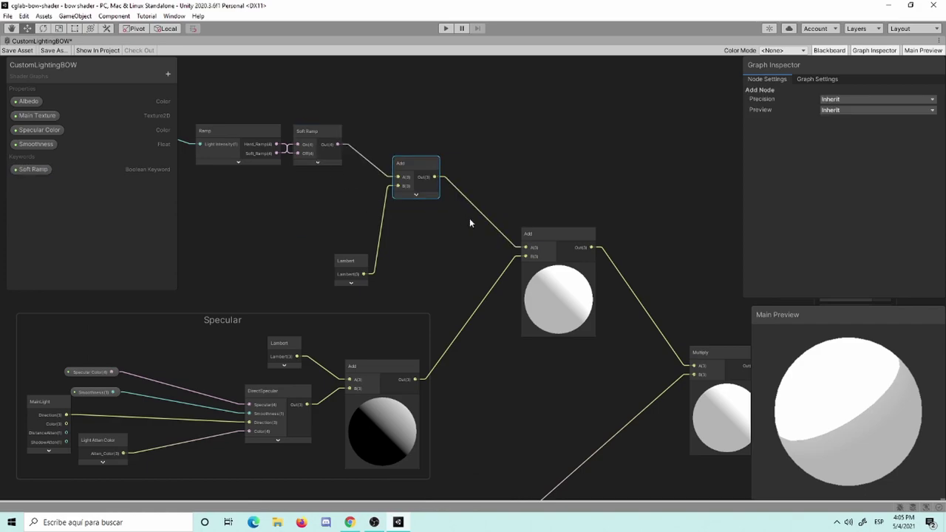
pyautogui.click(507, 172)
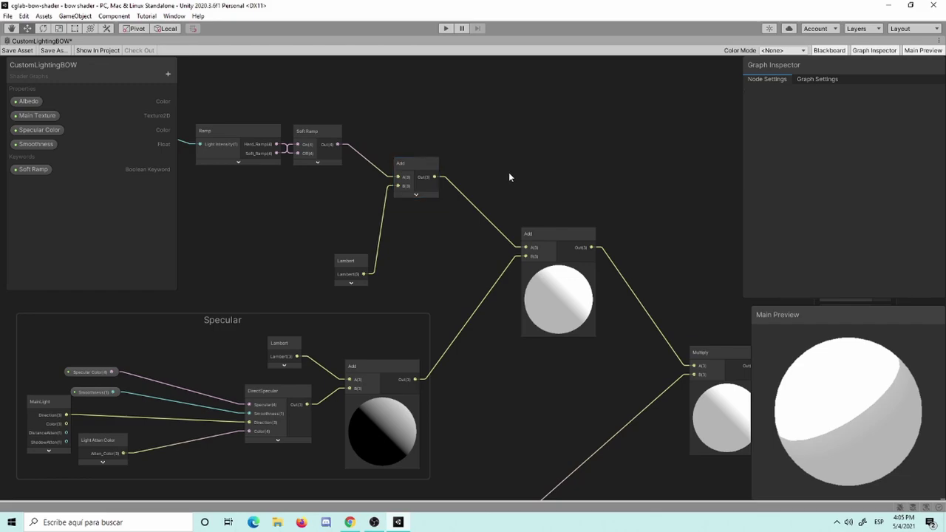
# Collapse the NdotL node's preview and move it right beside the Ramp node
pyautogui.scroll(-1, 509, 175)
pyautogui.moveTo(493, 194); pyautogui.dragTo(599, 192, button='middle')
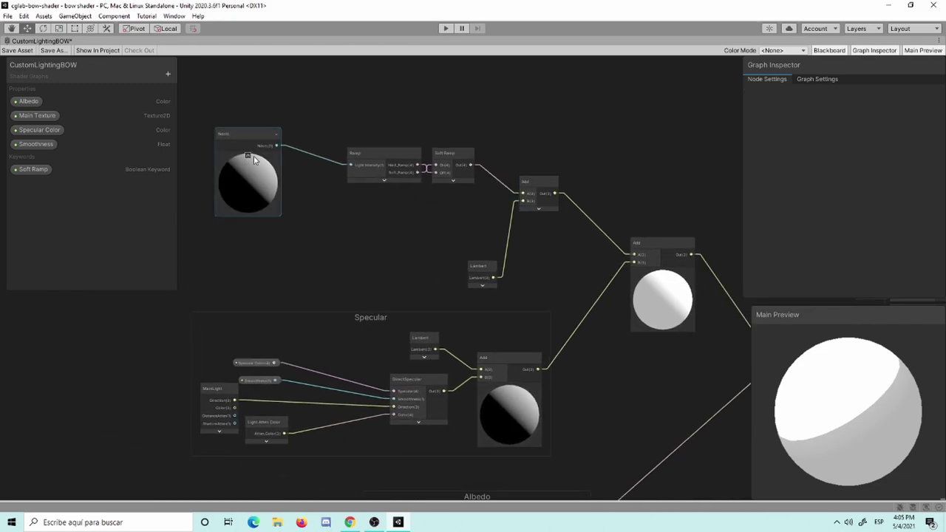
pyautogui.click(247, 156)
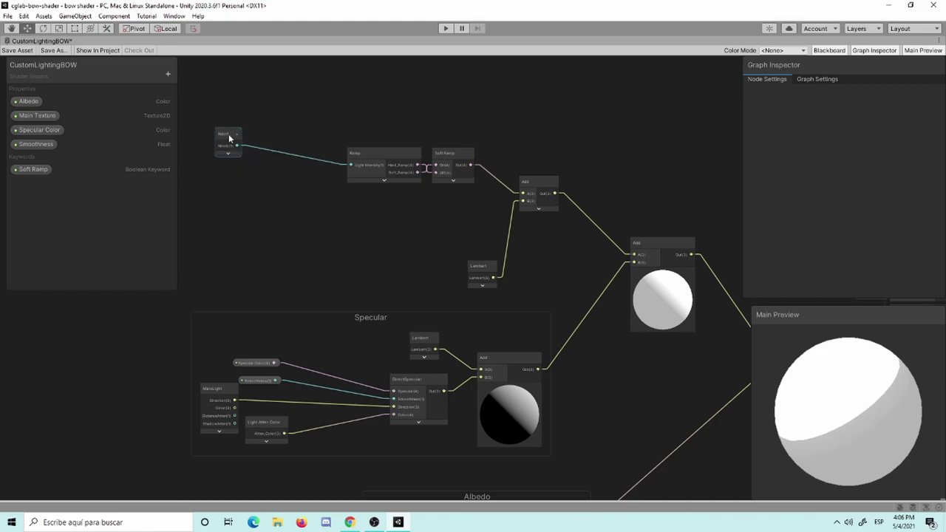
pyautogui.moveTo(225, 137); pyautogui.dragTo(302, 158)
pyautogui.scroll(1, 335, 129)
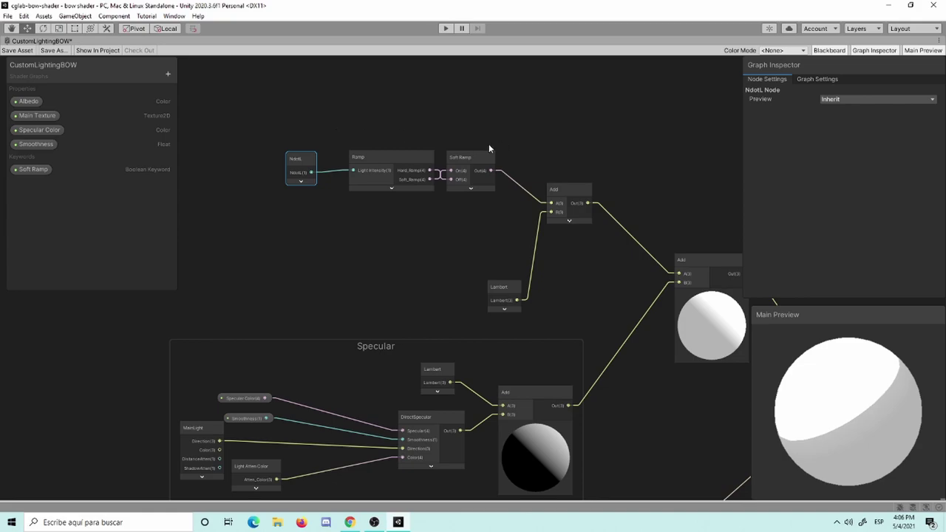
# Nudge the NdotL, Ramp and Soft Ramp nodes slightly to the right
pyautogui.moveTo(488, 144); pyautogui.dragTo(402, 148, button='middle')
pyautogui.moveTo(422, 301); pyautogui.dragTo(401, 259)
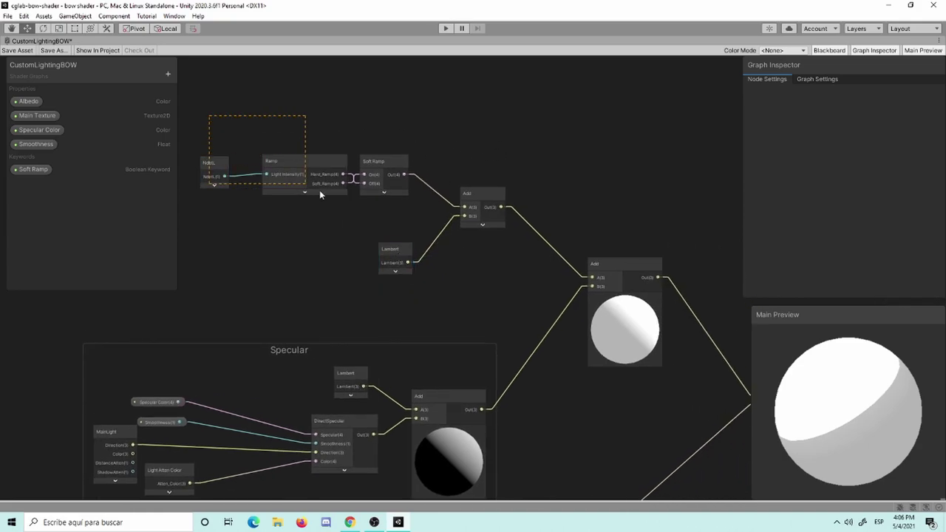
pyautogui.moveTo(200, 116)
pyautogui.mouseDown()
pyautogui.moveTo(369, 194)
pyautogui.moveTo(381, 161)
pyautogui.moveTo(388, 164)
pyautogui.mouseUp()
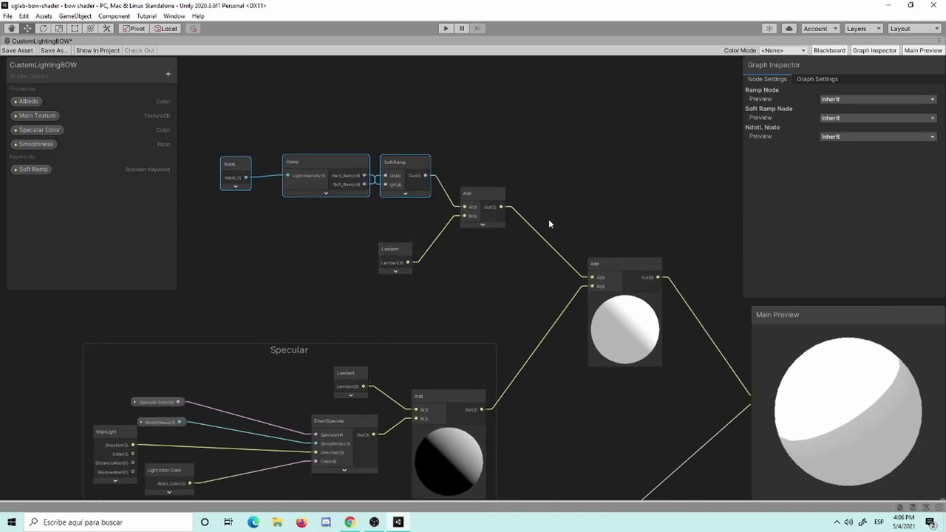
pyautogui.click(261, 132)
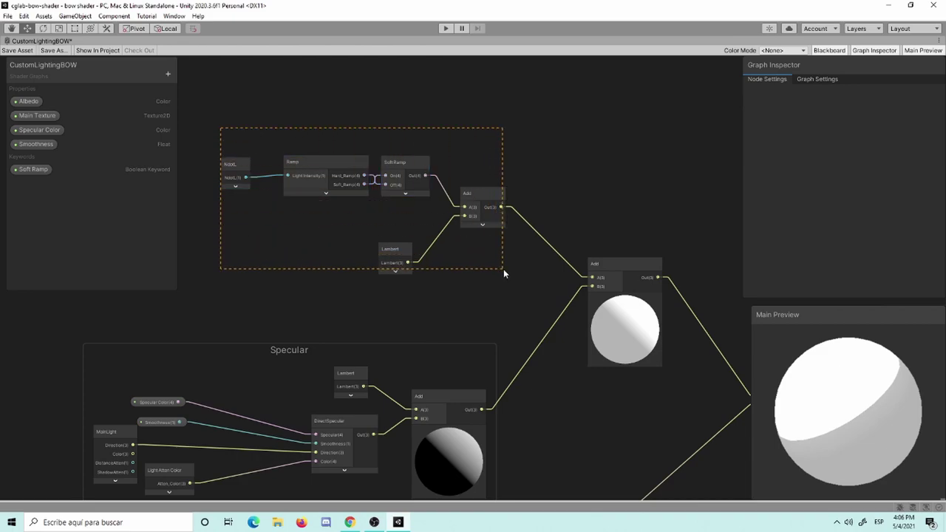
# Group NdotL, Ramp, Soft Ramp, Lambert and both Add nodes under the title 'Ramp'
pyautogui.moveTo(503, 271)
pyautogui.mouseDown()
pyautogui.moveTo(575, 299)
pyautogui.moveTo(651, 296)
pyautogui.mouseUp()
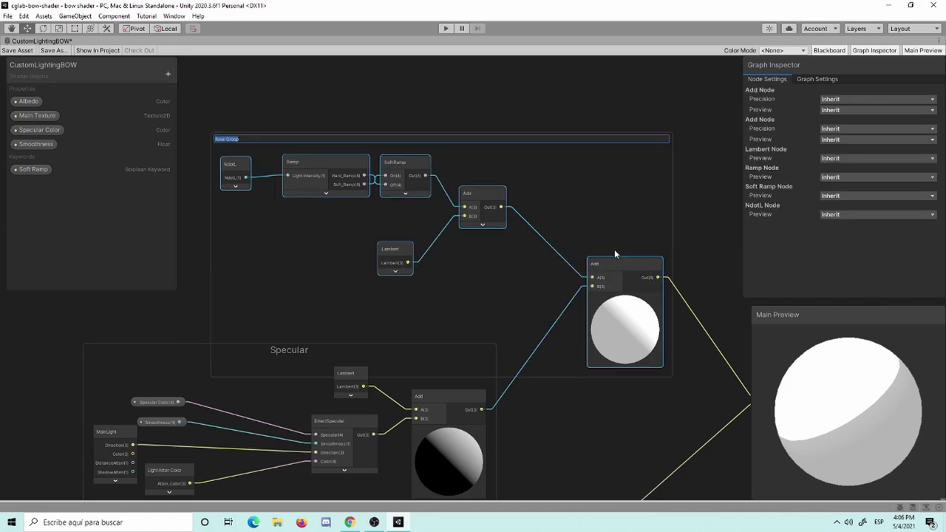
pyautogui.rightClick(614, 252)
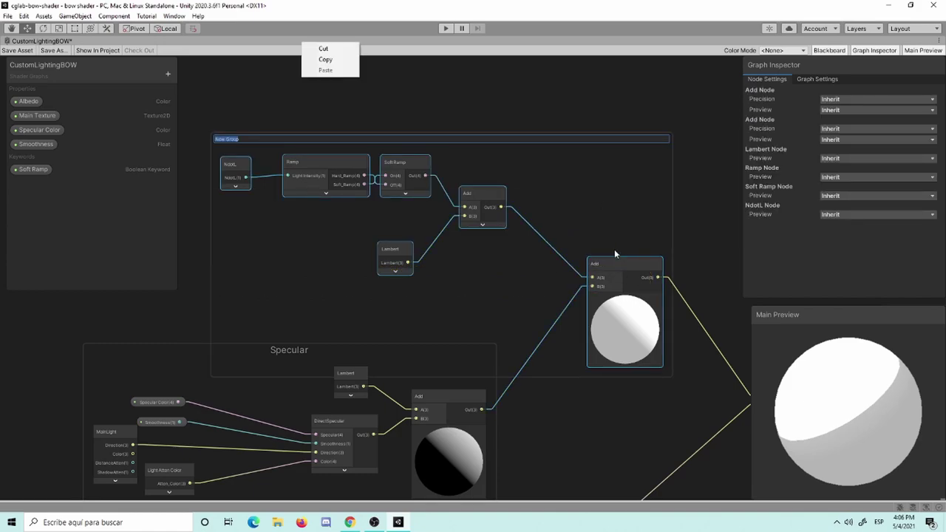
pyautogui.click(279, 140)
pyautogui.write('Ramp')
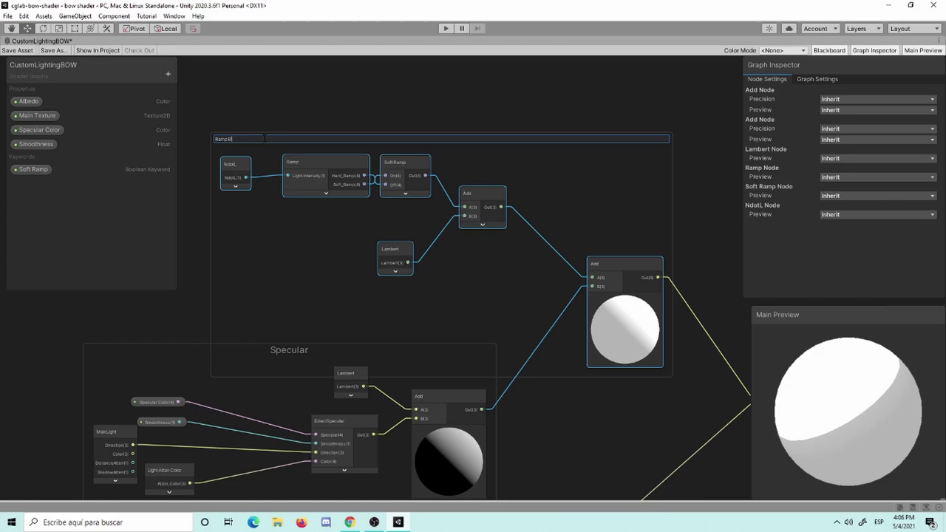
pyautogui.press('Return')
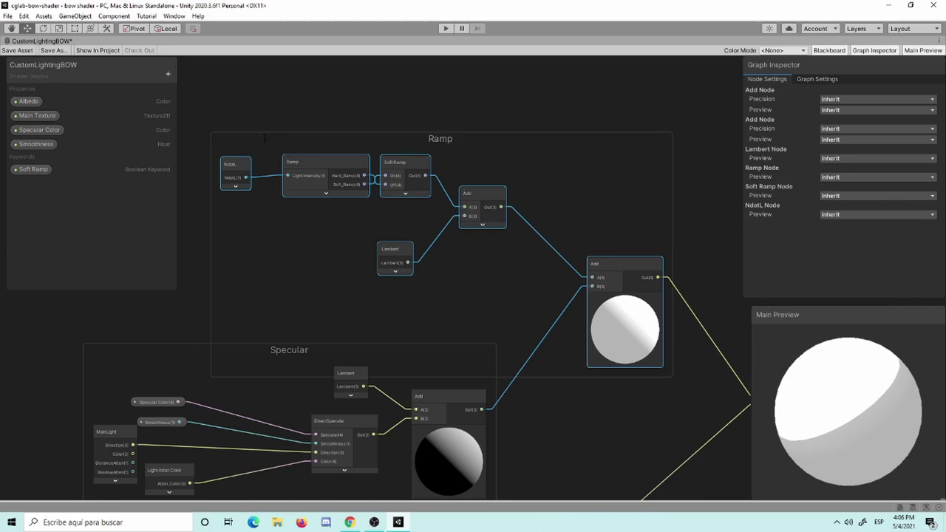
# Reposition the Ramp group clear of Specular and move the Add node into it
pyautogui.scroll(-1, 538, 139)
pyautogui.moveTo(559, 142)
pyautogui.mouseDown()
pyautogui.moveTo(544, 88)
pyautogui.moveTo(562, 161)
pyautogui.mouseUp()
pyautogui.moveTo(600, 255)
pyautogui.mouseDown()
pyautogui.moveTo(583, 205)
pyautogui.moveTo(552, 194)
pyautogui.mouseUp()
pyautogui.moveTo(511, 134); pyautogui.dragTo(539, 211)
pyautogui.click(701, 234)
# Shift the Multiply node left and the Albedo group up, save, and restore the editor layout
pyautogui.moveTo(701, 234)
pyautogui.mouseDown(button='middle')
pyautogui.moveTo(635, 213)
pyautogui.moveTo(592, 171)
pyautogui.mouseUp(button='middle')
pyautogui.scroll(-1, 635, 213)
pyautogui.scroll(-1, 628, 216)
pyautogui.moveTo(608, 237); pyautogui.dragTo(580, 235)
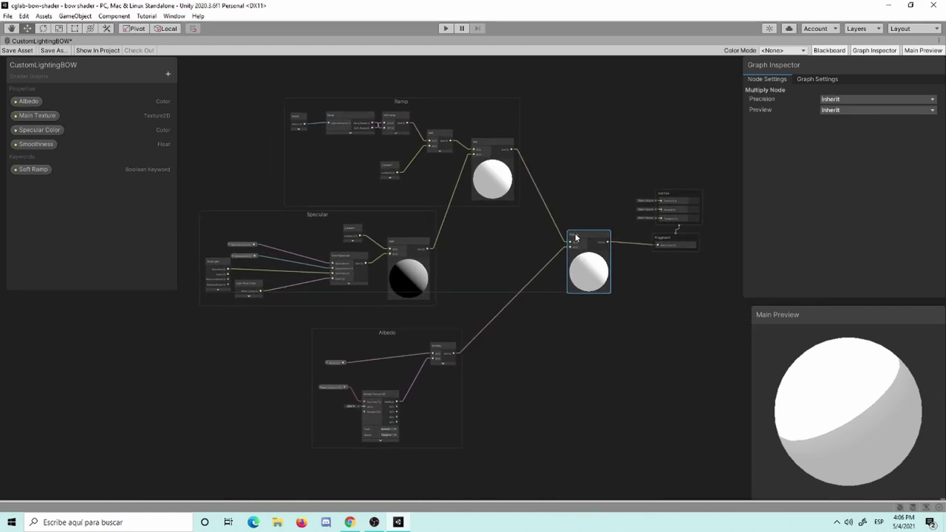
pyautogui.click(429, 332)
pyautogui.moveTo(426, 332); pyautogui.dragTo(493, 313)
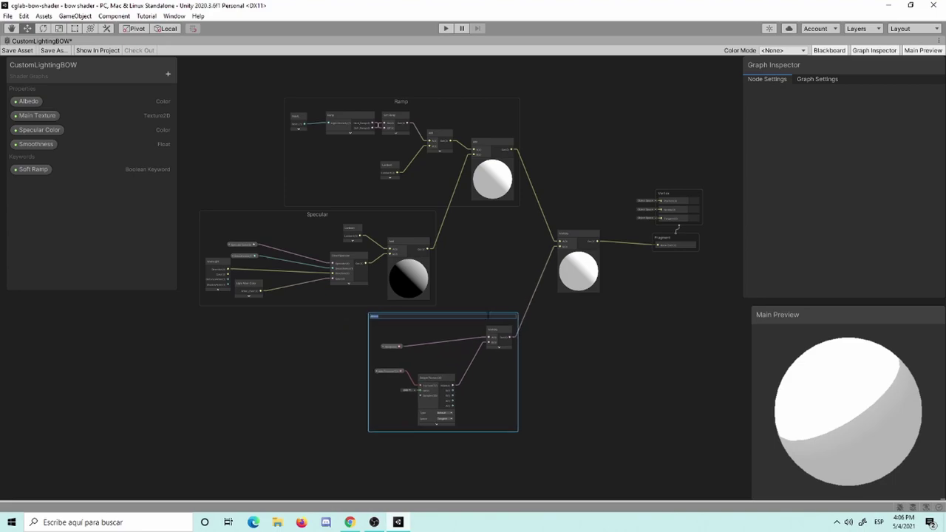
pyautogui.write('Albedo')
pyautogui.click(641, 330)
pyautogui.hotkey('ctrl', 's')
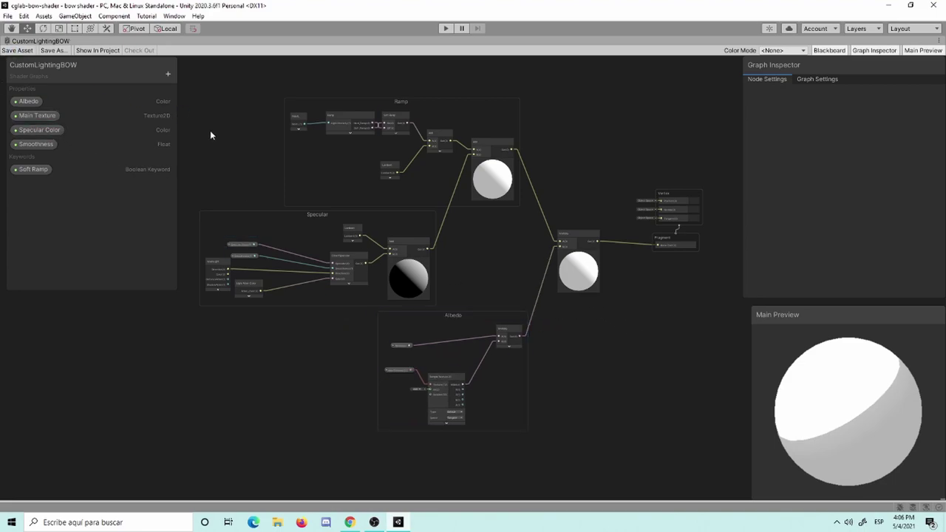
pyautogui.hotkey('shift', 'space')
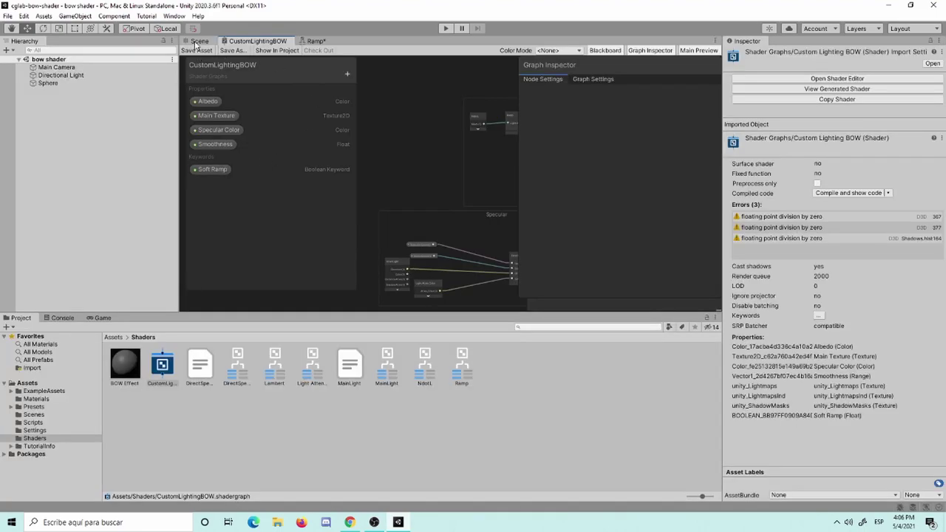
# Select the sphere and darken its BOW Effect albedo toward grey
pyautogui.click(453, 208)
pyautogui.keyDown('alt'); pyautogui.moveTo(544, 248); pyautogui.dragTo(458, 215); pyautogui.keyUp('alt')
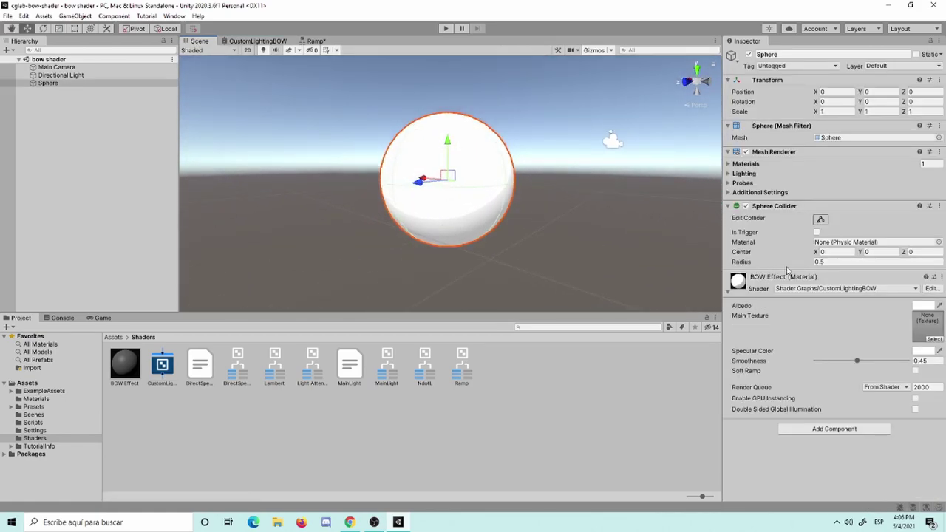
pyautogui.click(917, 306)
pyautogui.moveTo(862, 340)
pyautogui.mouseDown()
pyautogui.moveTo(859, 355)
pyautogui.moveTo(850, 346)
pyautogui.mouseUp()
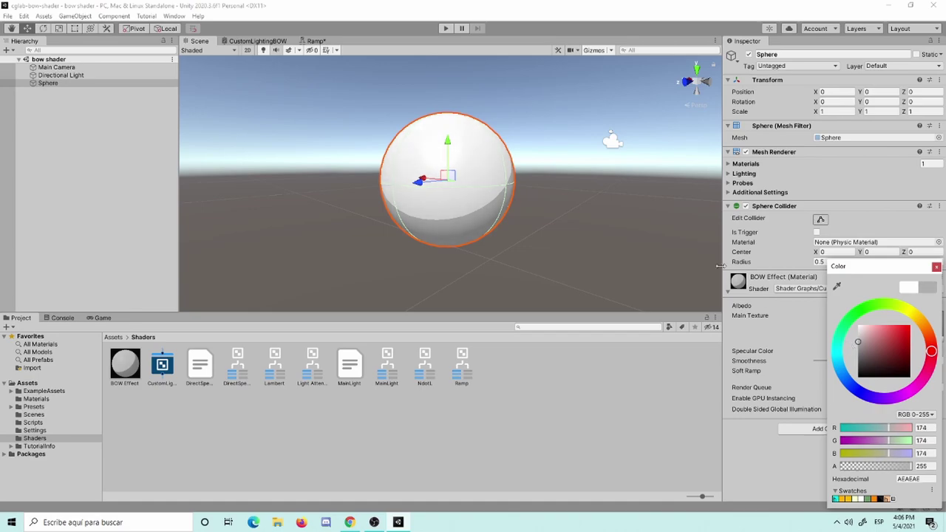
pyautogui.click(621, 200)
# Change the sphere's albedo colour to cyan (00B0C8)
pyautogui.click(484, 209)
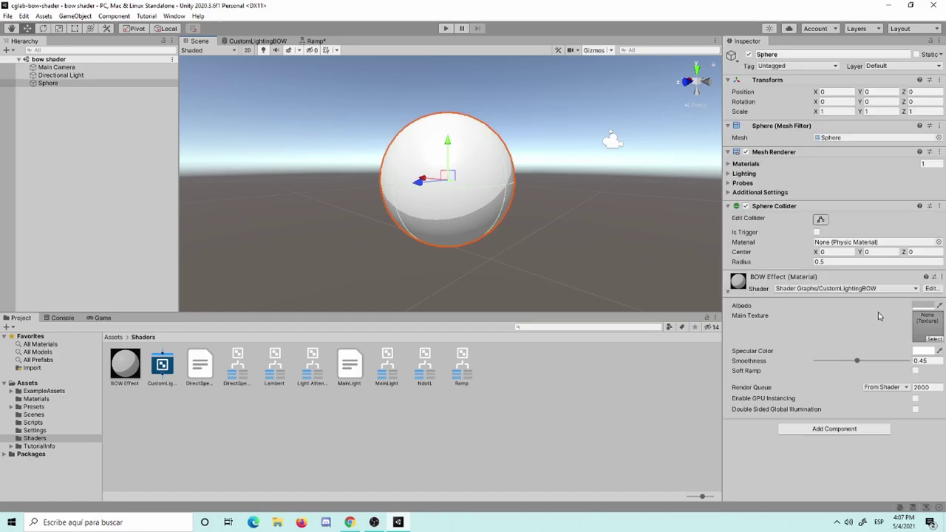
pyautogui.click(921, 307)
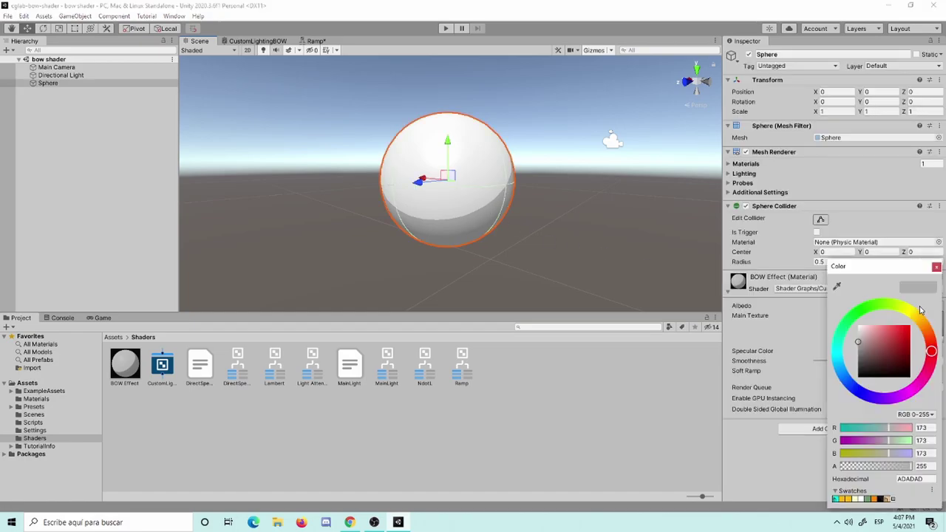
pyautogui.click(841, 344)
pyautogui.click(839, 360)
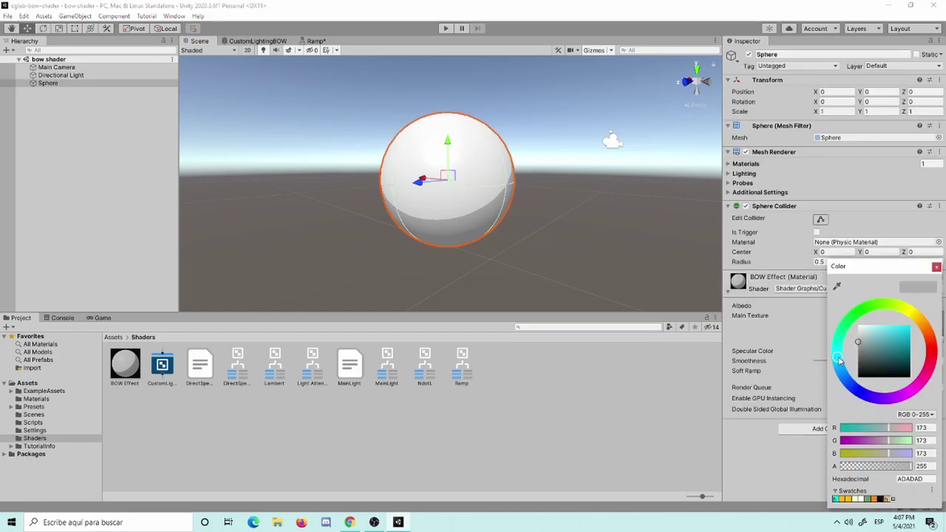
pyautogui.moveTo(899, 352); pyautogui.dragTo(917, 341)
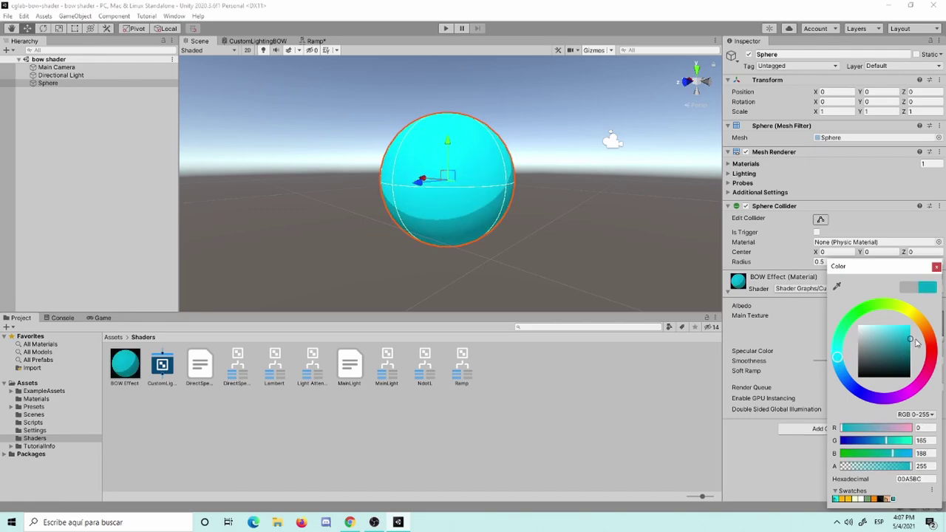
pyautogui.moveTo(916, 340); pyautogui.dragTo(919, 341)
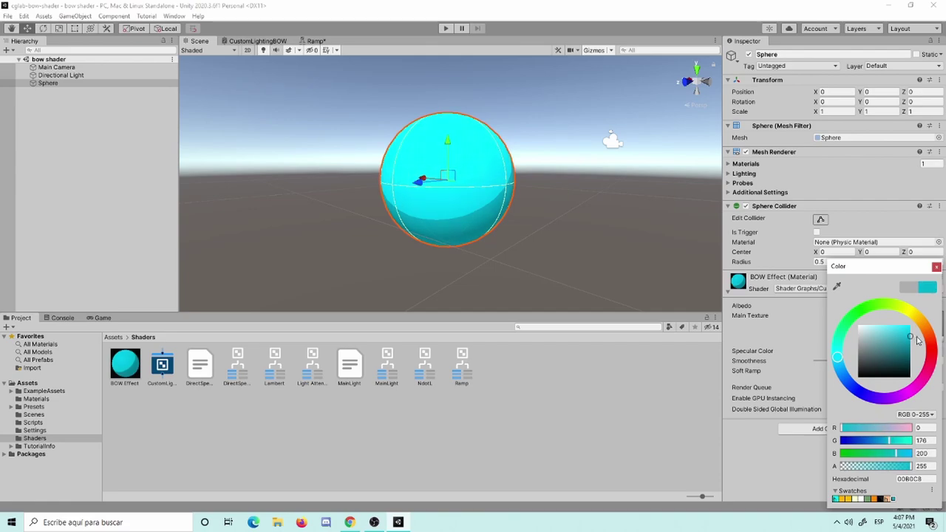
# Set the Directional Light's intensity to 10
pyautogui.click(603, 214)
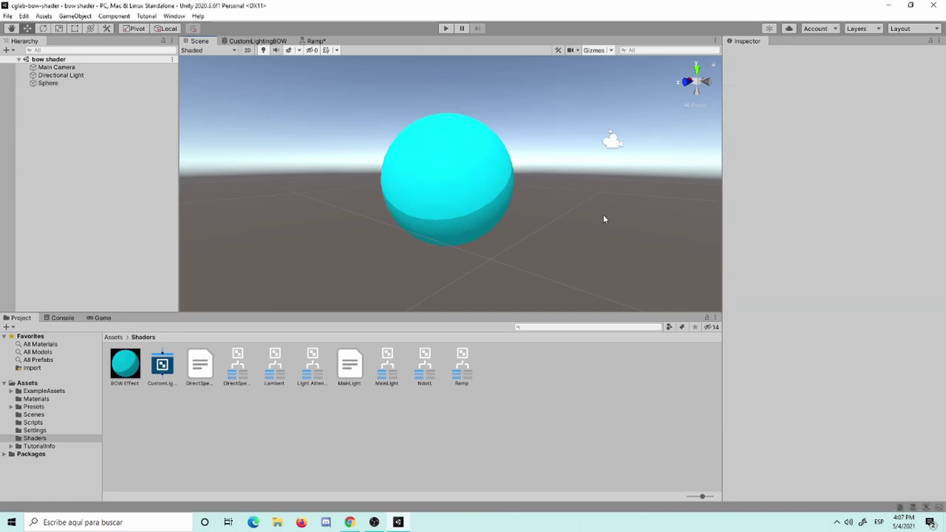
pyautogui.click(73, 76)
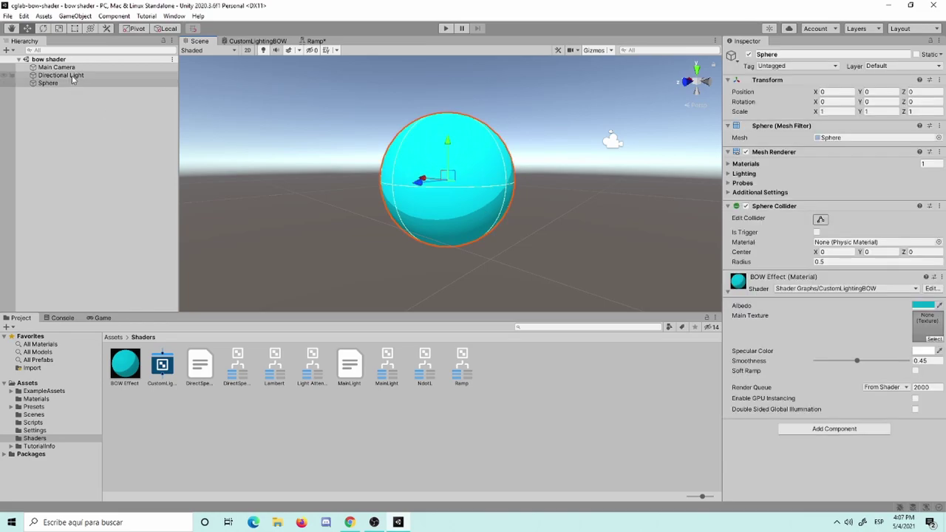
pyautogui.moveTo(805, 182); pyautogui.dragTo(828, 181)
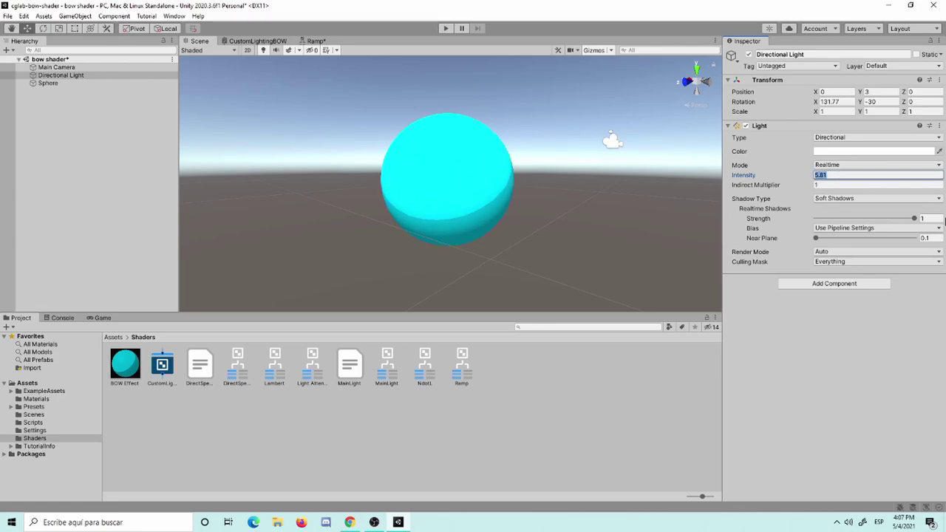
pyautogui.write('10')
# Lower the sphere material's smoothness slightly and darken its albedo to teal 017585
pyautogui.click(499, 188)
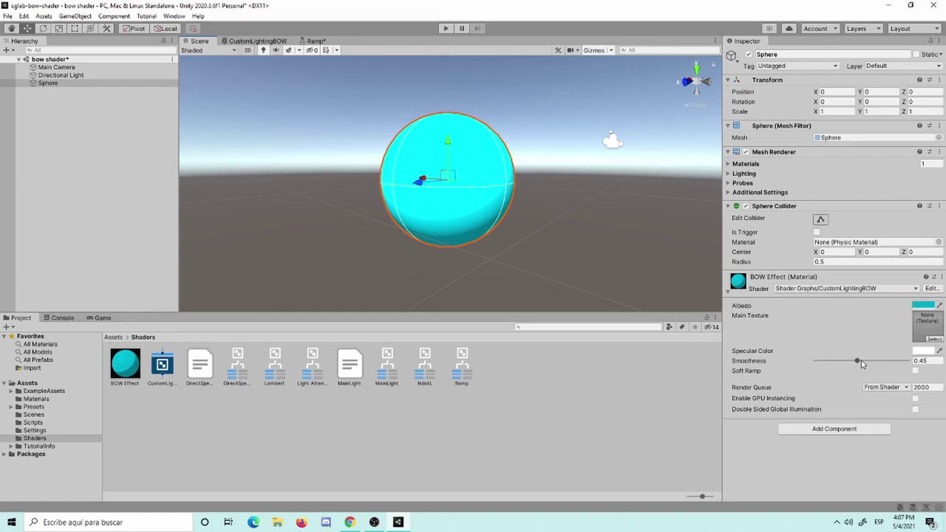
pyautogui.moveTo(859, 361); pyautogui.dragTo(854, 366)
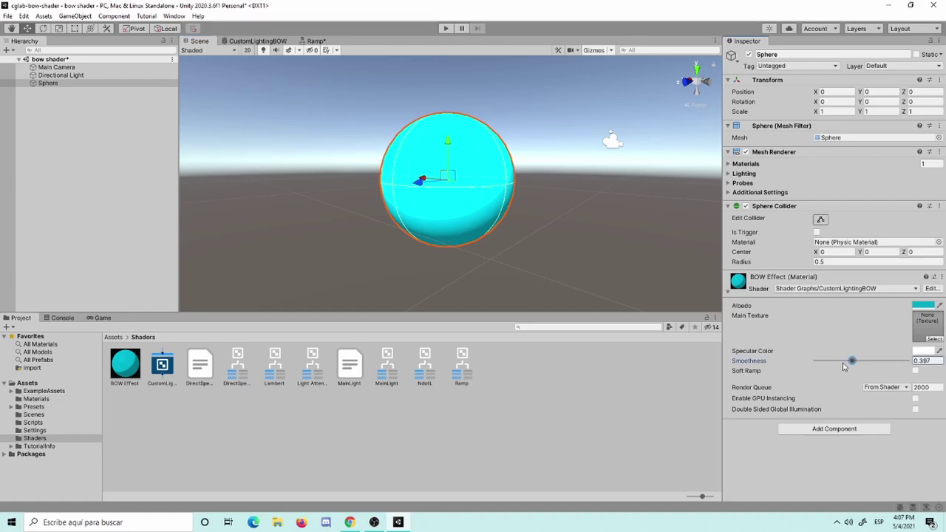
pyautogui.click(926, 304)
pyautogui.moveTo(912, 337)
pyautogui.mouseDown()
pyautogui.moveTo(904, 351)
pyautogui.moveTo(912, 355)
pyautogui.mouseUp()
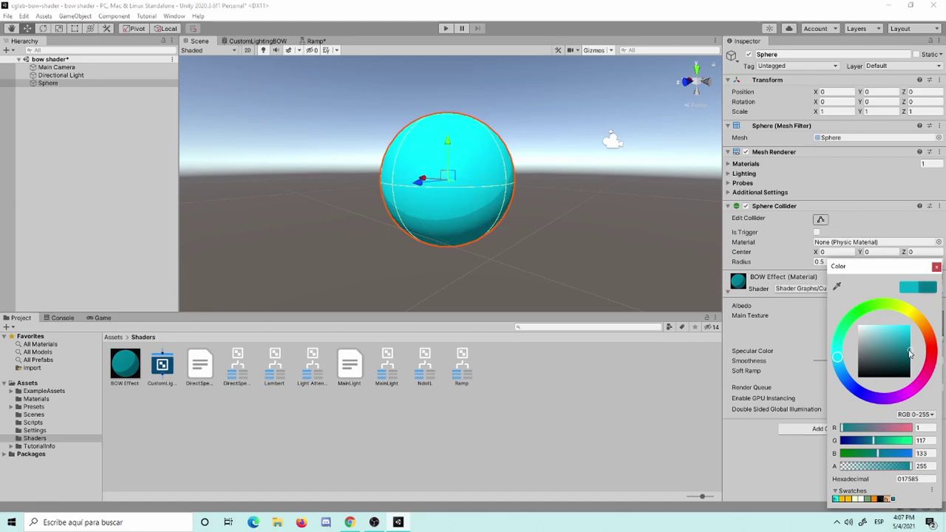
pyautogui.click(565, 247)
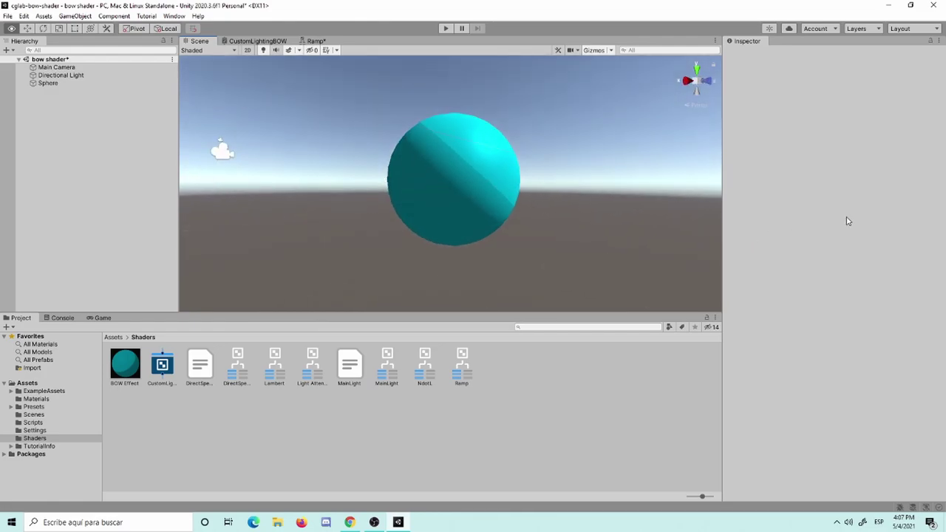
# Rework the sphere's albedo to a muted teal (1E8491), then select the Directional Light
pyautogui.moveTo(564, 229)
pyautogui.keyDown('alt'); pyautogui.mouseDown()
pyautogui.moveTo(711, 303)
pyautogui.moveTo(550, 243)
pyautogui.mouseUp(); pyautogui.keyUp('alt')
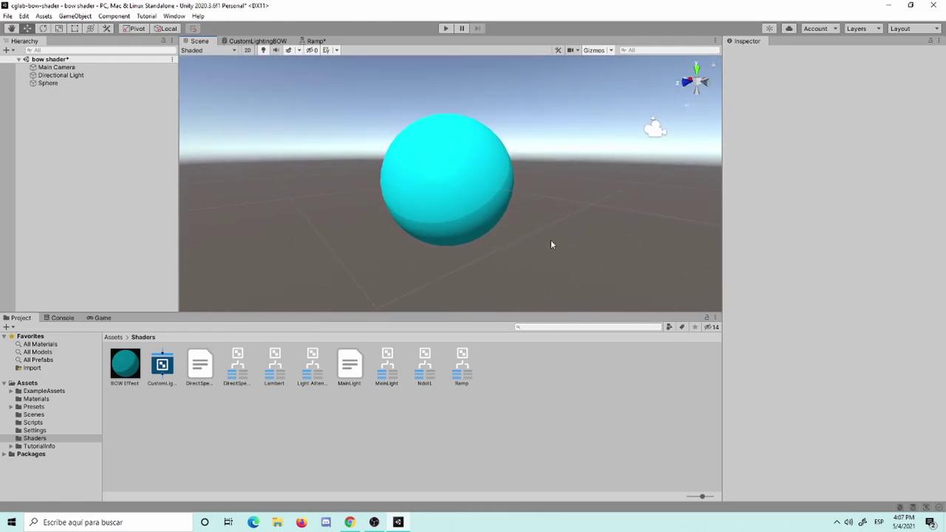
pyautogui.click(469, 178)
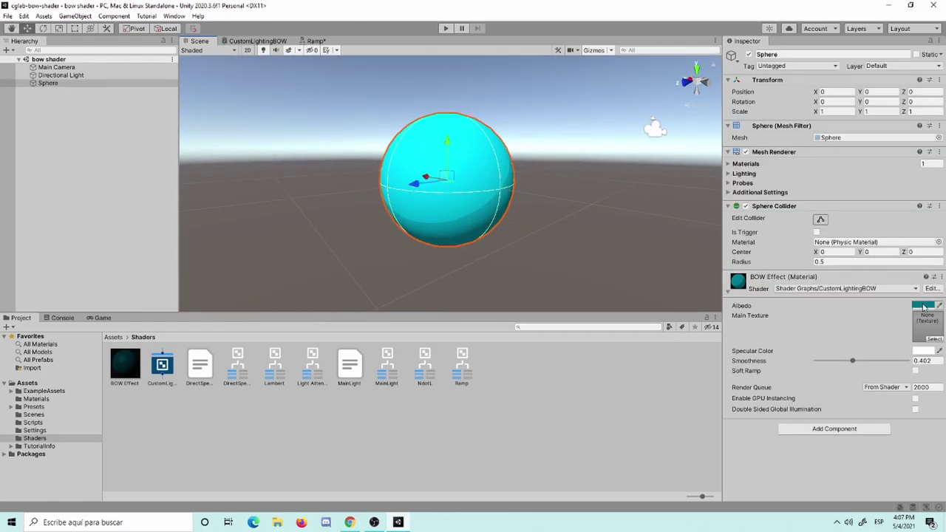
pyautogui.click(926, 307)
pyautogui.moveTo(909, 336); pyautogui.dragTo(912, 335)
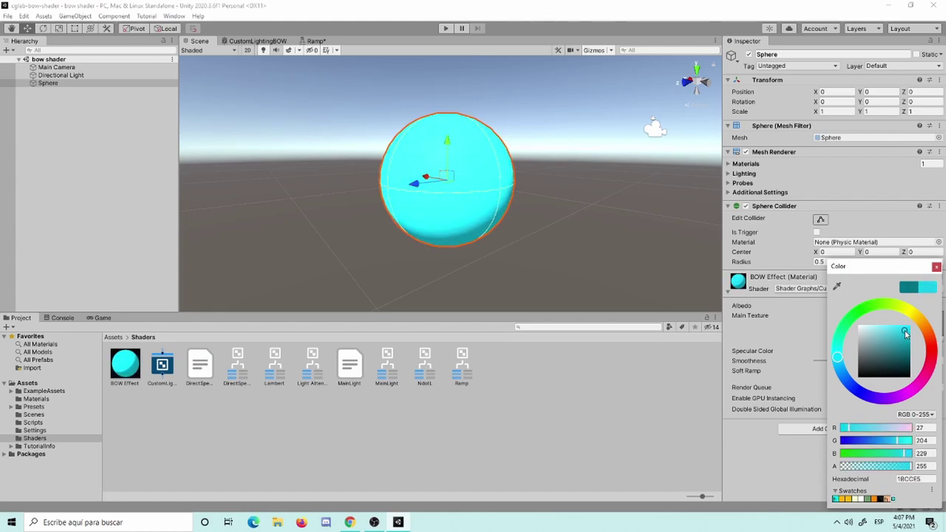
pyautogui.moveTo(911, 334); pyautogui.dragTo(903, 332)
pyautogui.moveTo(837, 357); pyautogui.dragTo(836, 359)
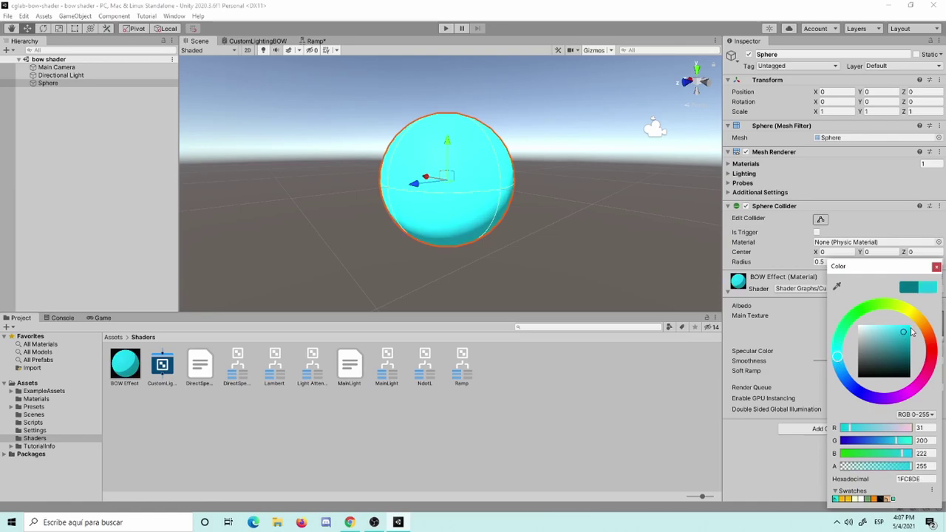
pyautogui.moveTo(912, 333); pyautogui.dragTo(901, 352)
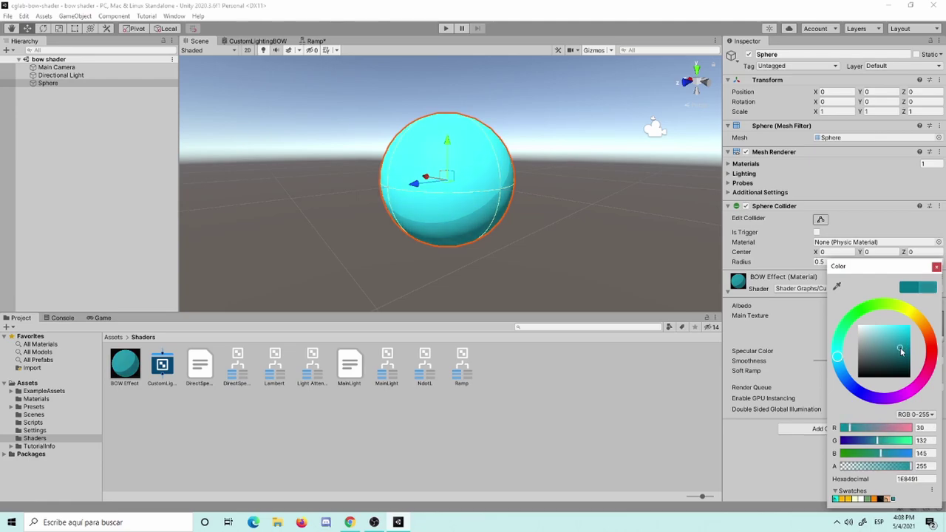
pyautogui.click(66, 76)
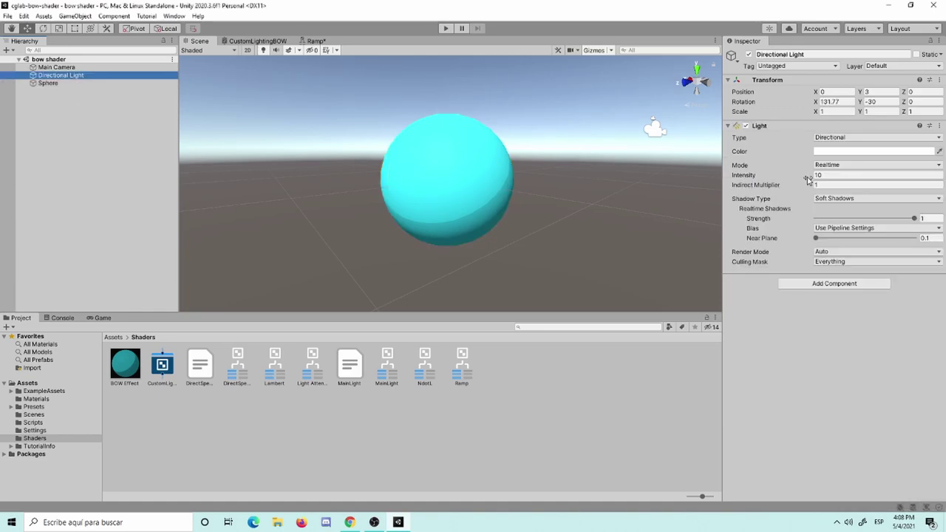
# Lower the light's intensity to 6.05 with Indirect Multiplier 1, keep it Directional, and save
pyautogui.moveTo(808, 179); pyautogui.dragTo(767, 184)
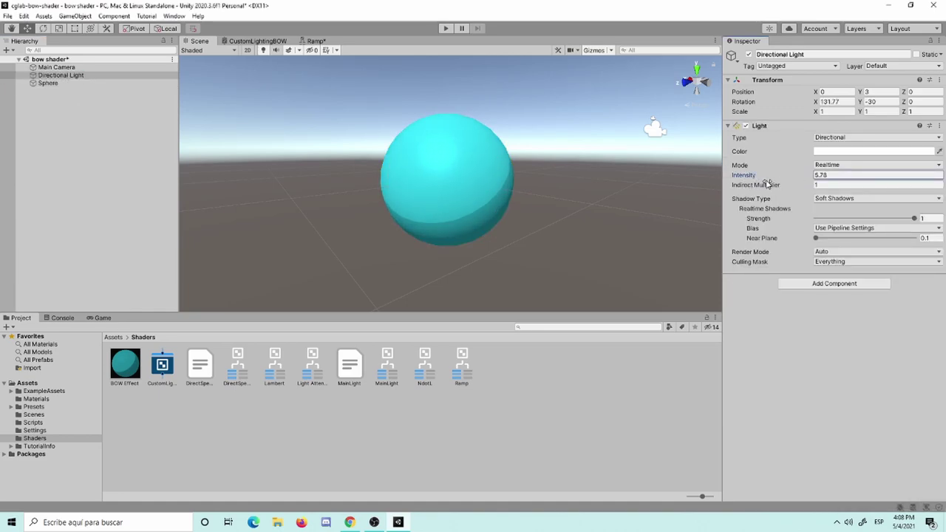
pyautogui.moveTo(778, 191); pyautogui.dragTo(854, 194)
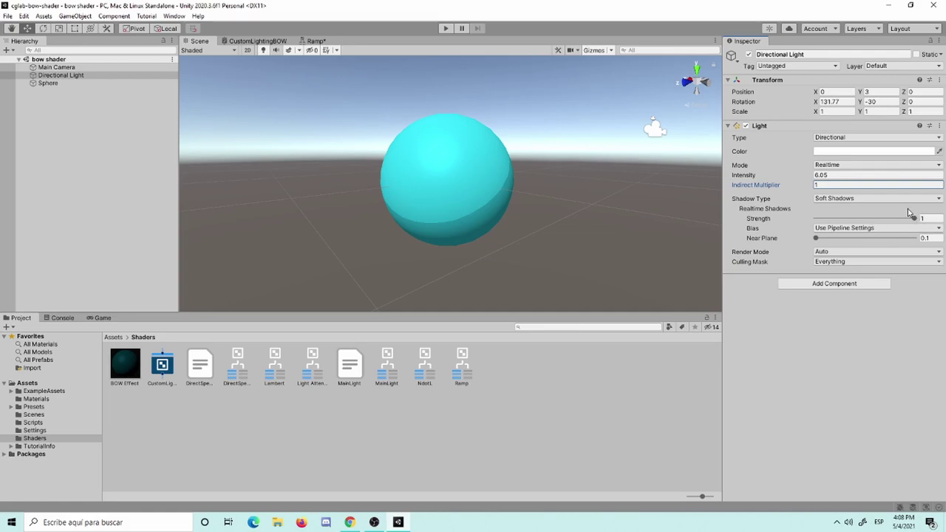
pyautogui.moveTo(916, 221); pyautogui.dragTo(944, 220)
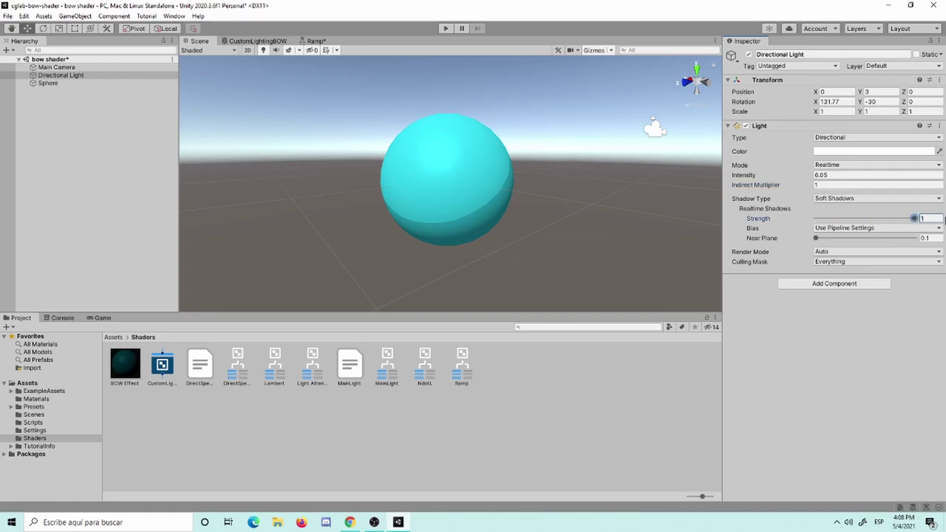
pyautogui.hotkey('ctrl', 's')
pyautogui.click(844, 139)
pyautogui.click(767, 155)
pyautogui.moveTo(689, 160)
pyautogui.keyDown('alt'); pyautogui.mouseDown()
pyautogui.moveTo(252, 217)
pyautogui.moveTo(458, 212)
pyautogui.mouseUp(); pyautogui.keyUp('alt')
# Keep the sphere's specular white and retune its albedo to lighter teal 319BA9
pyautogui.click(458, 211)
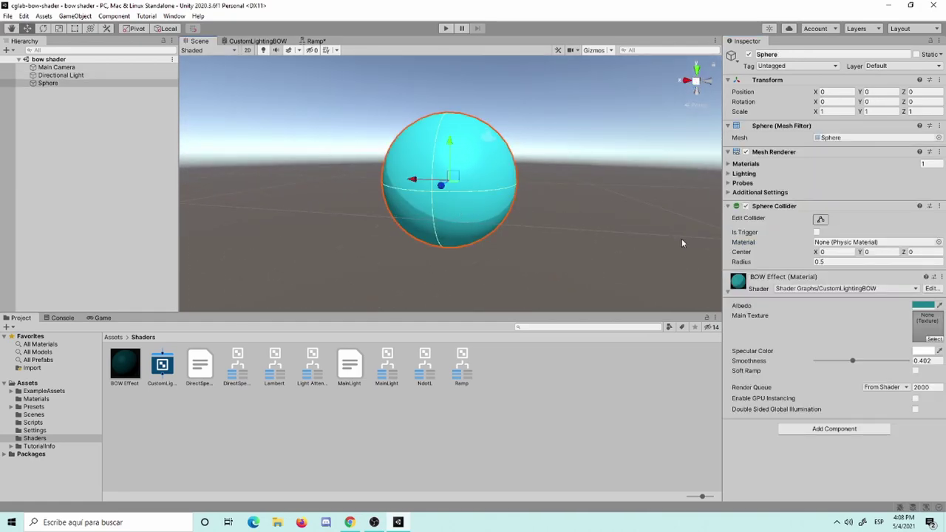
pyautogui.click(929, 353)
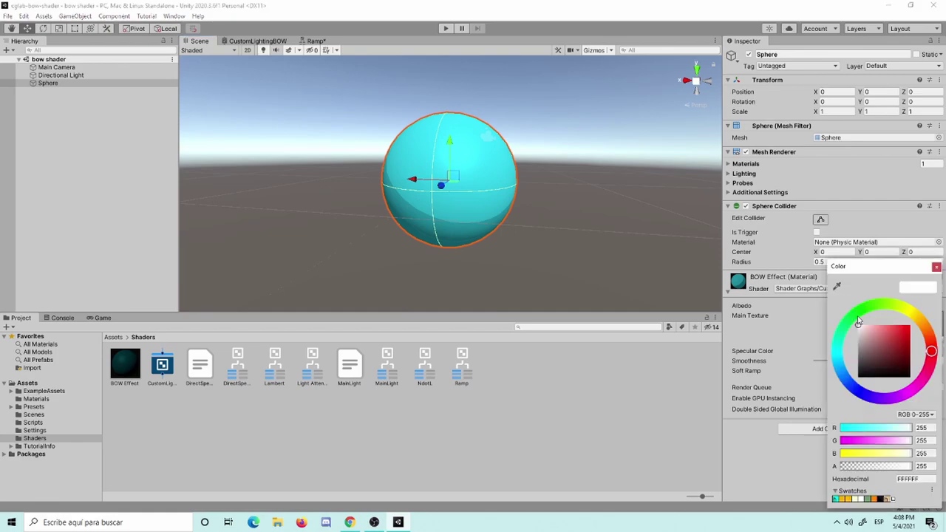
pyautogui.moveTo(858, 320); pyautogui.dragTo(821, 298)
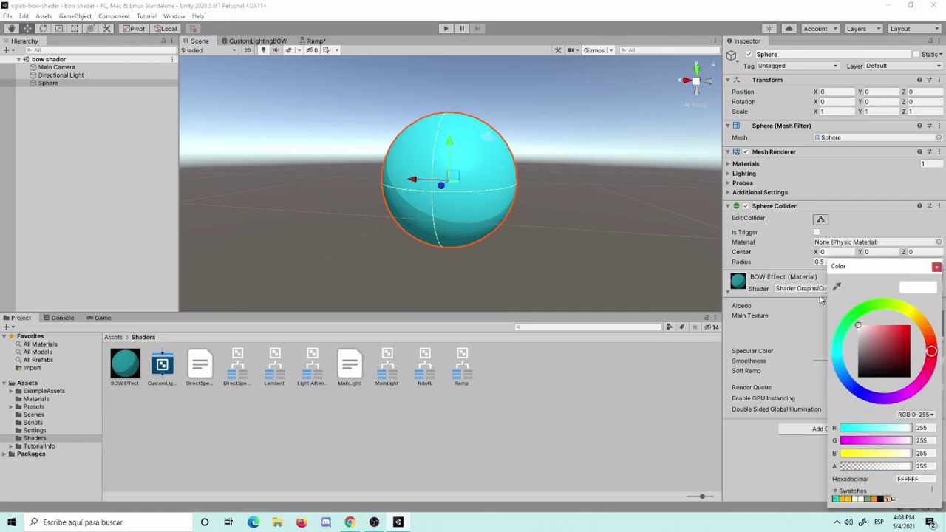
pyautogui.click(936, 267)
pyautogui.click(924, 306)
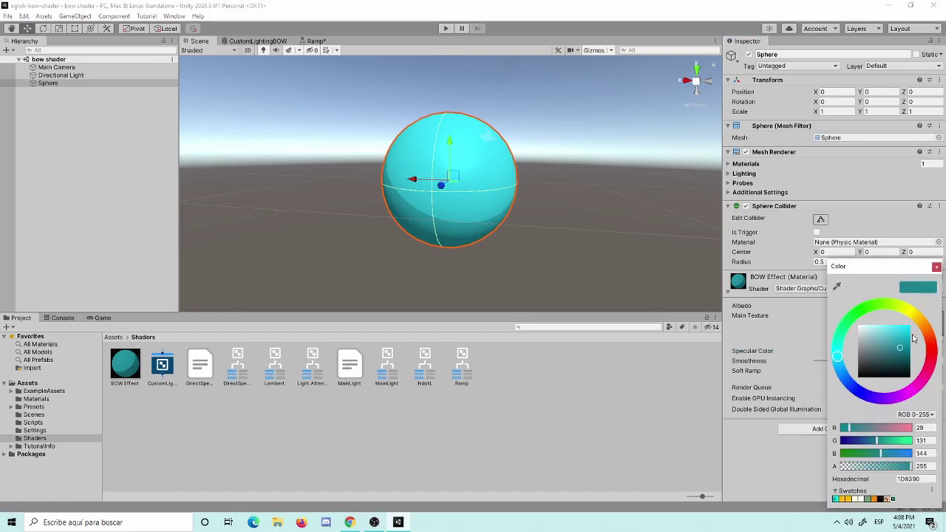
pyautogui.moveTo(903, 350)
pyautogui.mouseDown()
pyautogui.moveTo(912, 355)
pyautogui.moveTo(896, 346)
pyautogui.mouseUp()
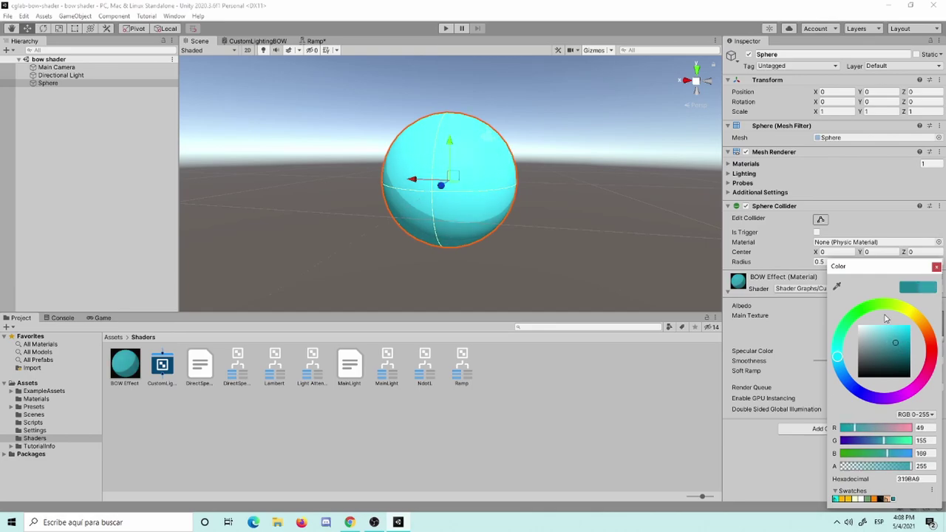
pyautogui.click(794, 310)
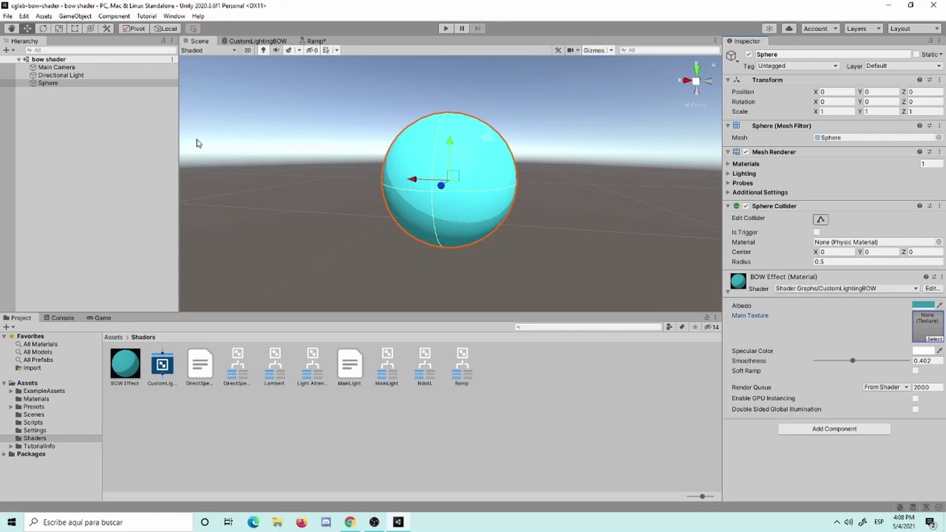
# Drop the Directional Light's intensity to 3.05
pyautogui.click(61, 75)
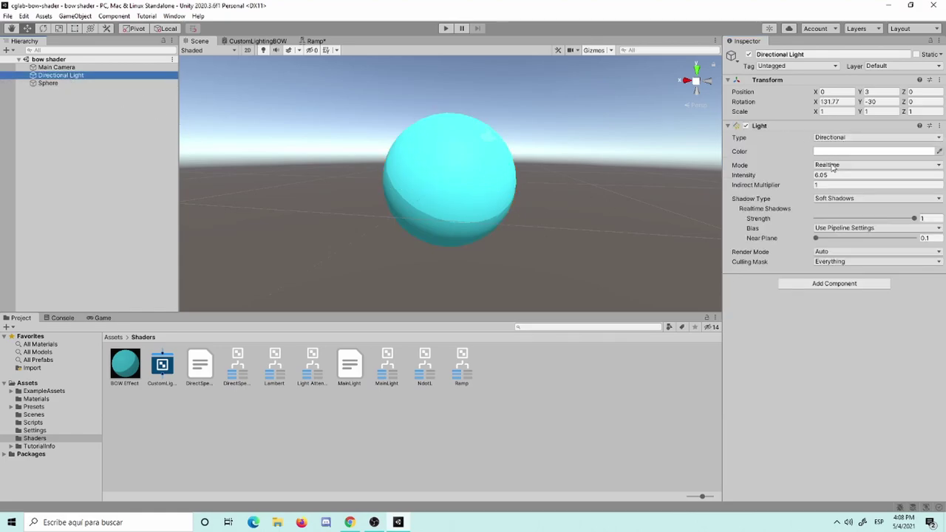
pyautogui.moveTo(813, 175)
pyautogui.mouseDown()
pyautogui.moveTo(777, 187)
pyautogui.moveTo(782, 176)
pyautogui.mouseUp()
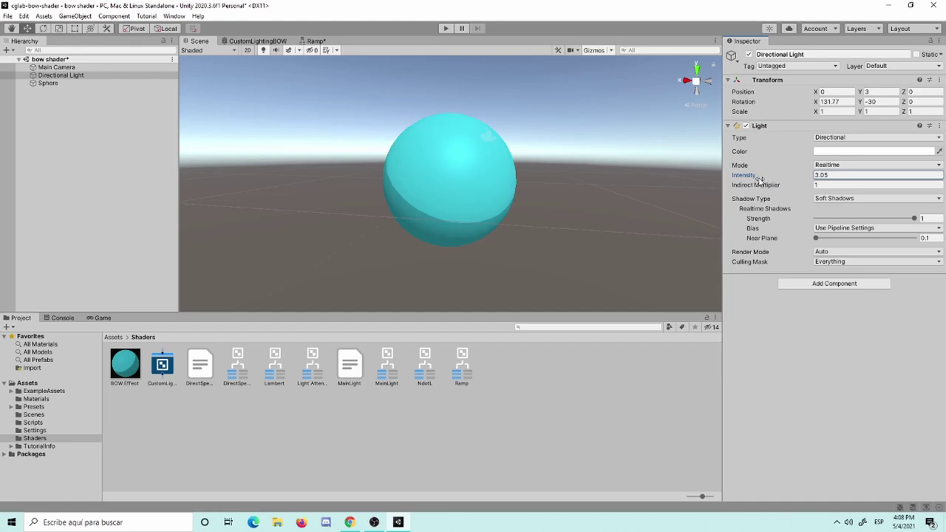
pyautogui.click(691, 192)
pyautogui.moveTo(691, 192)
pyautogui.keyDown('alt'); pyautogui.mouseDown()
pyautogui.moveTo(568, 211)
pyautogui.moveTo(336, 220)
pyautogui.moveTo(534, 188)
pyautogui.moveTo(573, 256)
pyautogui.moveTo(501, 256)
pyautogui.mouseUp(); pyautogui.keyUp('alt')
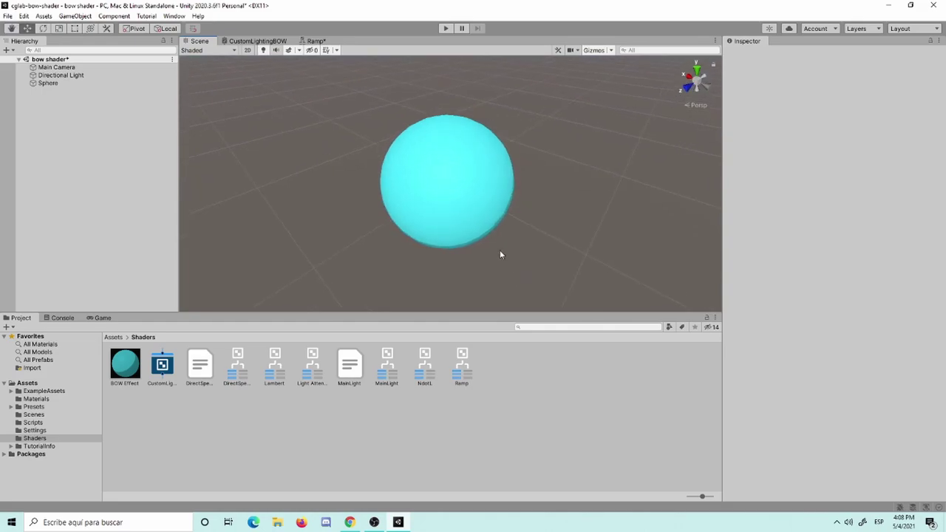
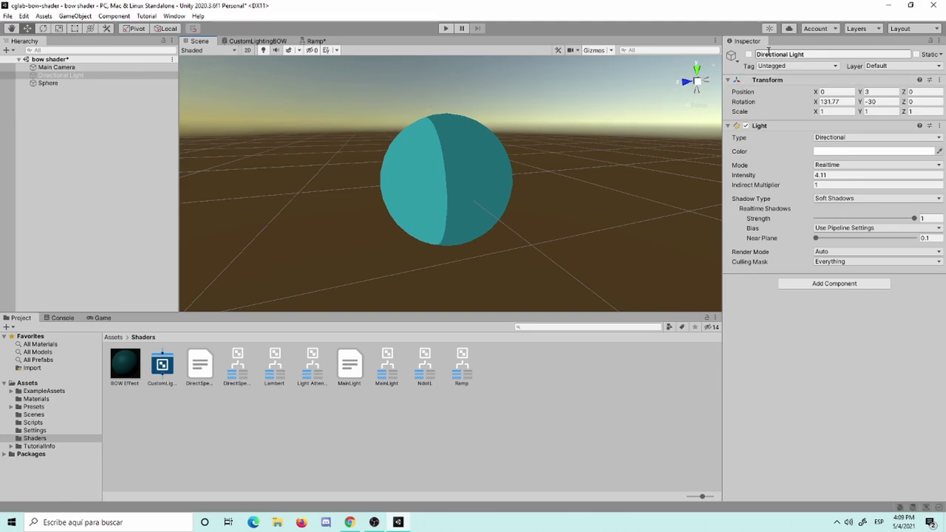
# Toggle the directional light off and on several times, leaving it switched on
pyautogui.click(750, 54)
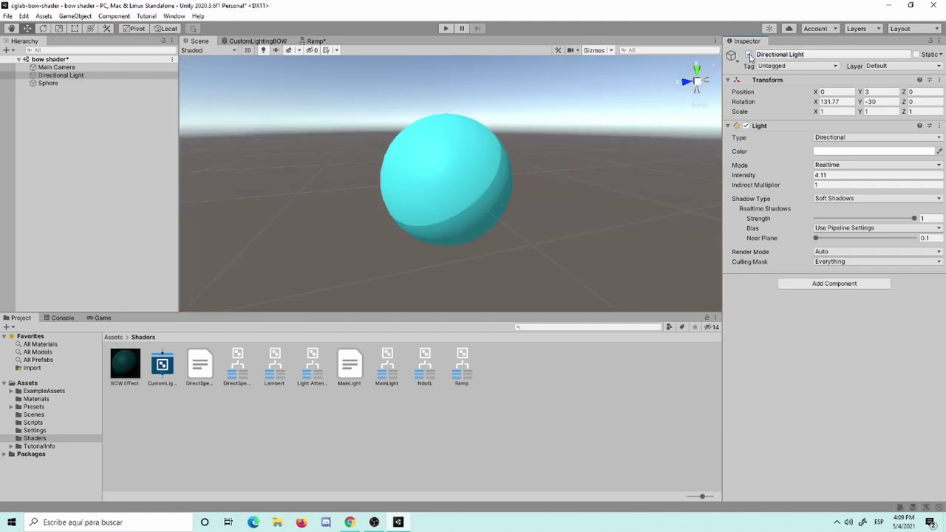
pyautogui.click(750, 55)
pyautogui.click(750, 54)
pyautogui.click(749, 55)
pyautogui.click(749, 55)
pyautogui.keyDown('alt'); pyautogui.moveTo(608, 178); pyautogui.dragTo(532, 185); pyautogui.keyUp('alt')
# Test a red light colour on the sphere, then set the light colour to white (FFFFFF)
pyautogui.click(875, 150)
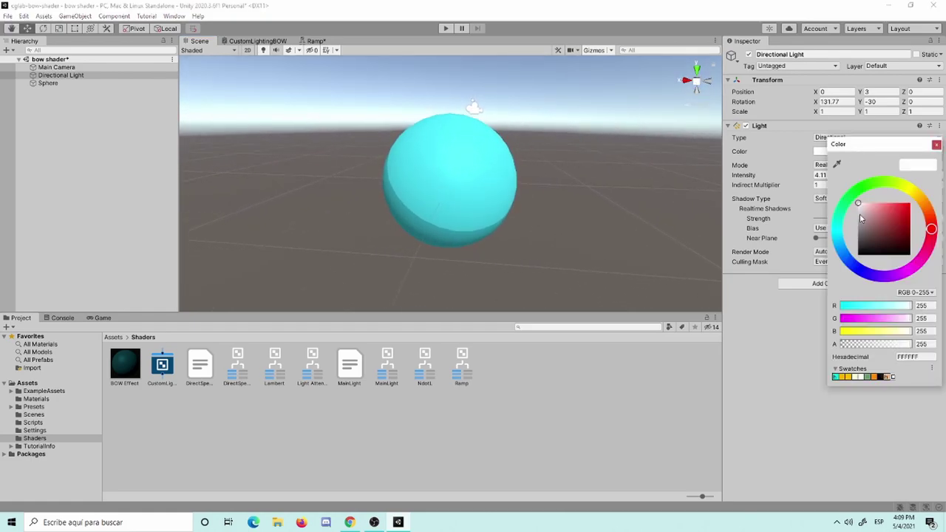
pyautogui.moveTo(861, 218)
pyautogui.mouseDown()
pyautogui.moveTo(894, 204)
pyautogui.moveTo(887, 299)
pyautogui.mouseUp()
pyautogui.keyDown('alt'); pyautogui.moveTo(562, 222); pyautogui.dragTo(562, 170); pyautogui.keyUp('alt')
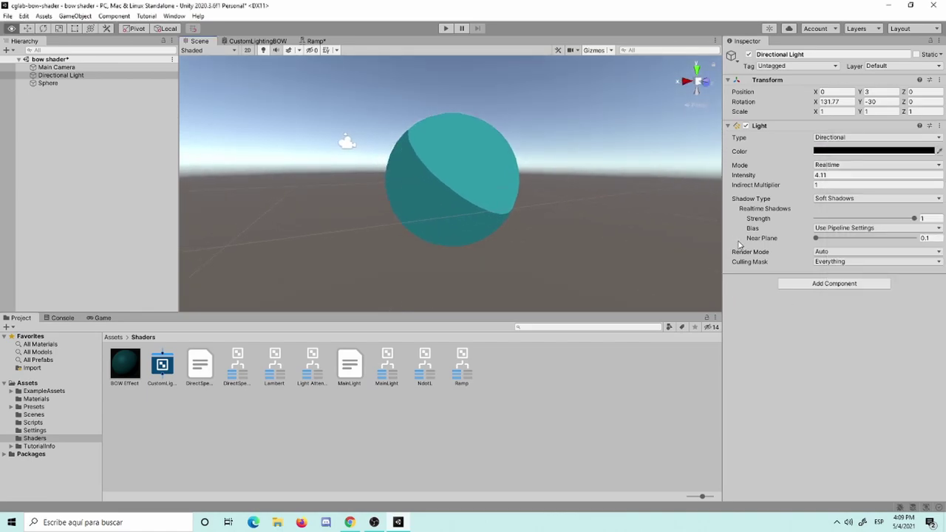
pyautogui.click(835, 152)
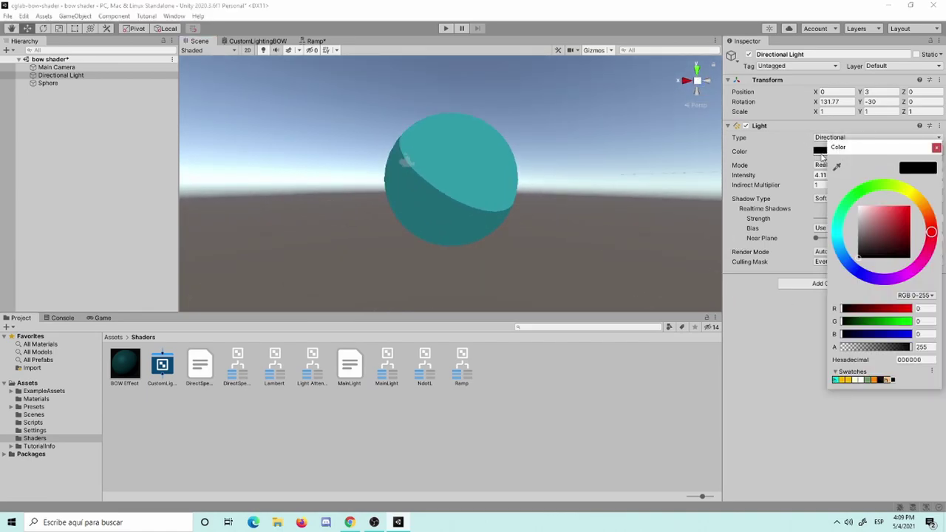
pyautogui.moveTo(892, 228); pyautogui.dragTo(821, 157)
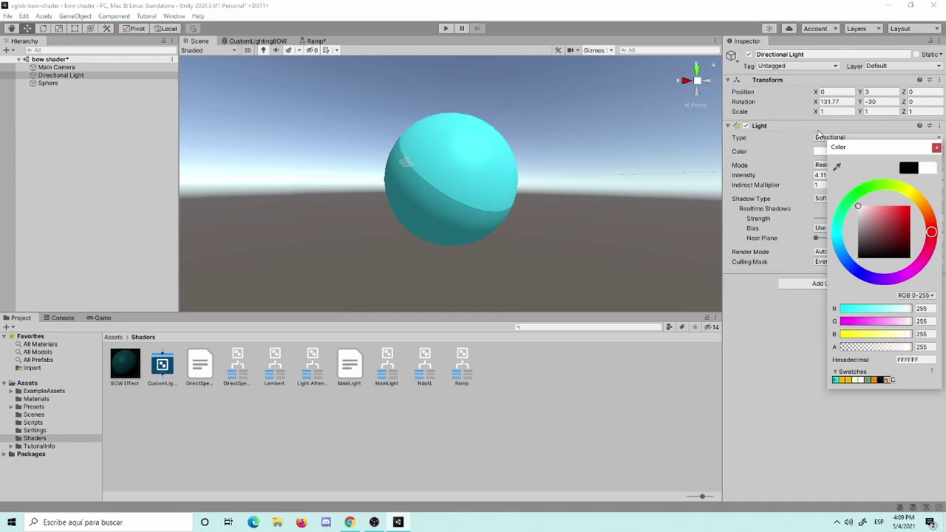
pyautogui.click(564, 131)
# Rotate the Directional Light through several X angles, undoing a Z tilt, then deselect it
pyautogui.click(61, 75)
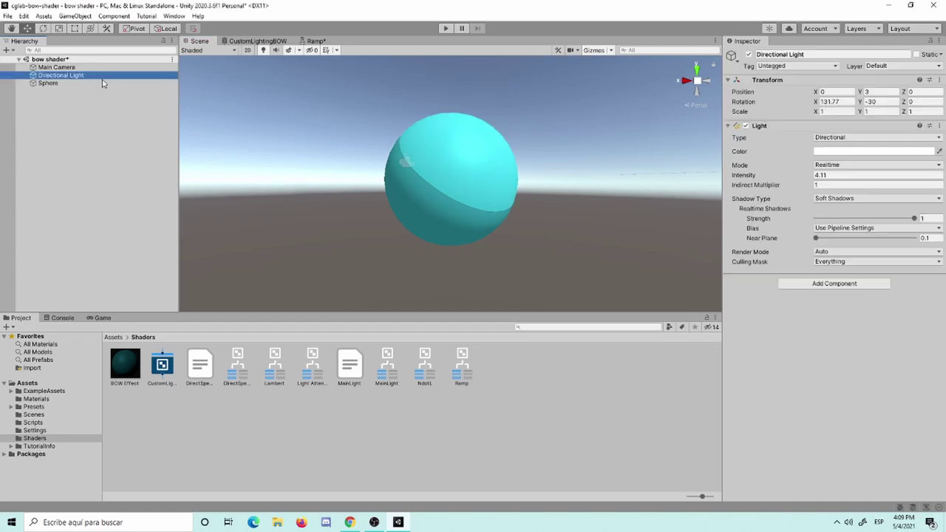
pyautogui.scroll(-3, 445, 173)
pyautogui.scroll(-2, 445, 173)
pyautogui.press('e')
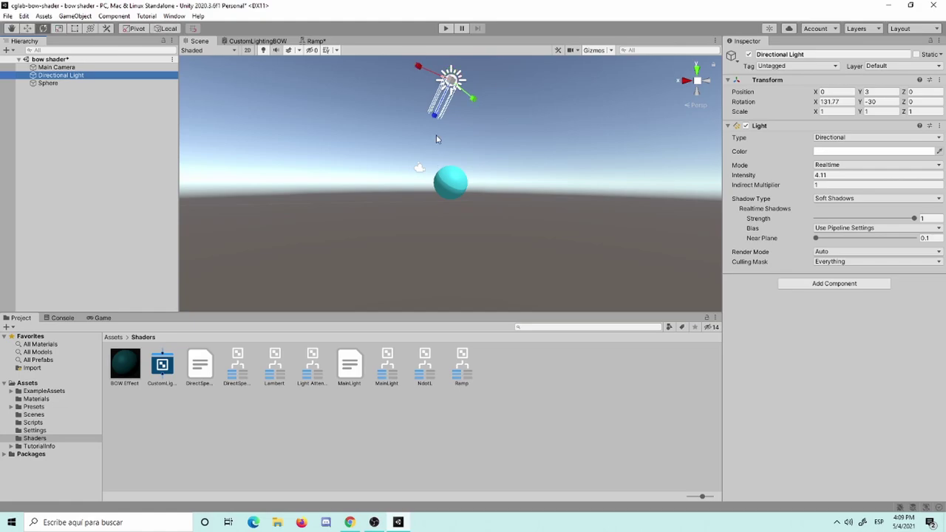
pyautogui.moveTo(479, 96); pyautogui.dragTo(472, 94)
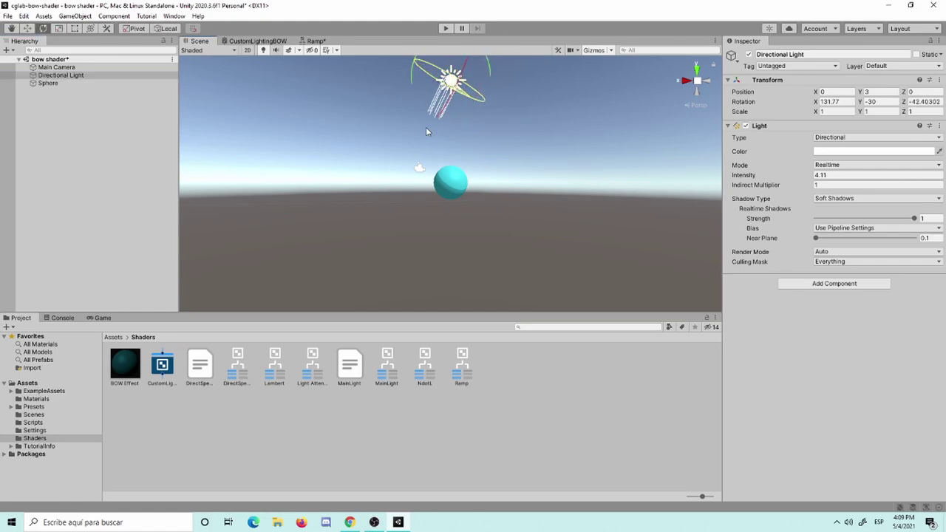
pyautogui.hotkey('ctrl', 'z')
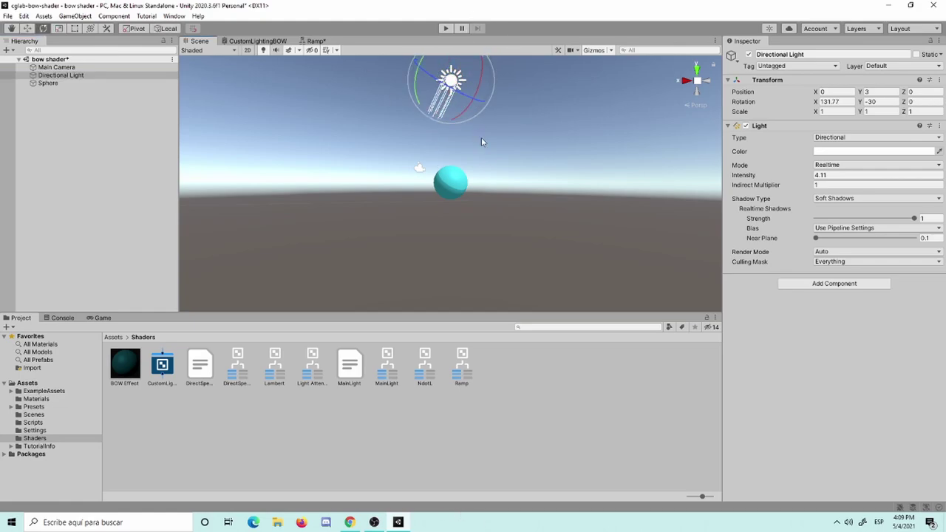
pyautogui.moveTo(455, 92)
pyautogui.mouseDown()
pyautogui.moveTo(483, 88)
pyautogui.moveTo(496, 46)
pyautogui.moveTo(492, 471)
pyautogui.moveTo(507, 459)
pyautogui.mouseUp()
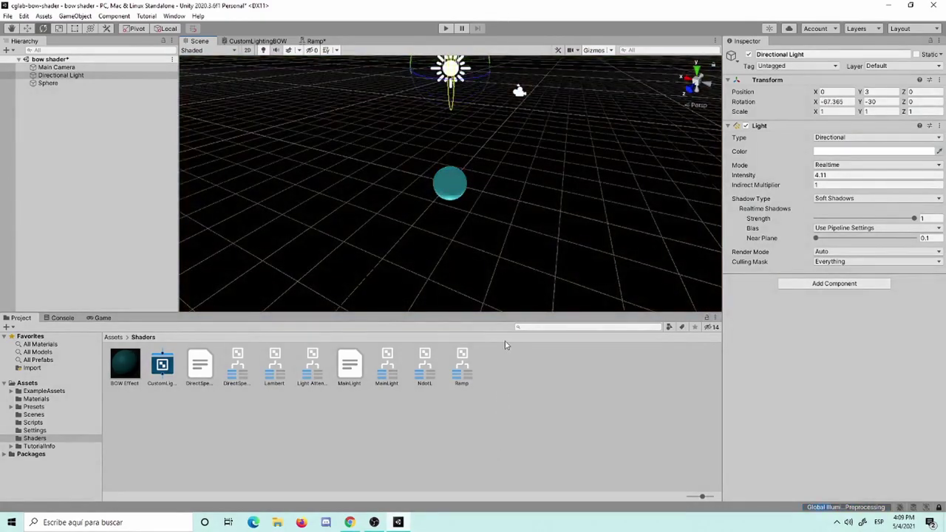
pyautogui.moveTo(502, 118)
pyautogui.mouseDown()
pyautogui.moveTo(520, 178)
pyautogui.moveTo(445, 233)
pyautogui.moveTo(522, 203)
pyautogui.moveTo(437, 215)
pyautogui.mouseUp()
pyautogui.click(469, 190)
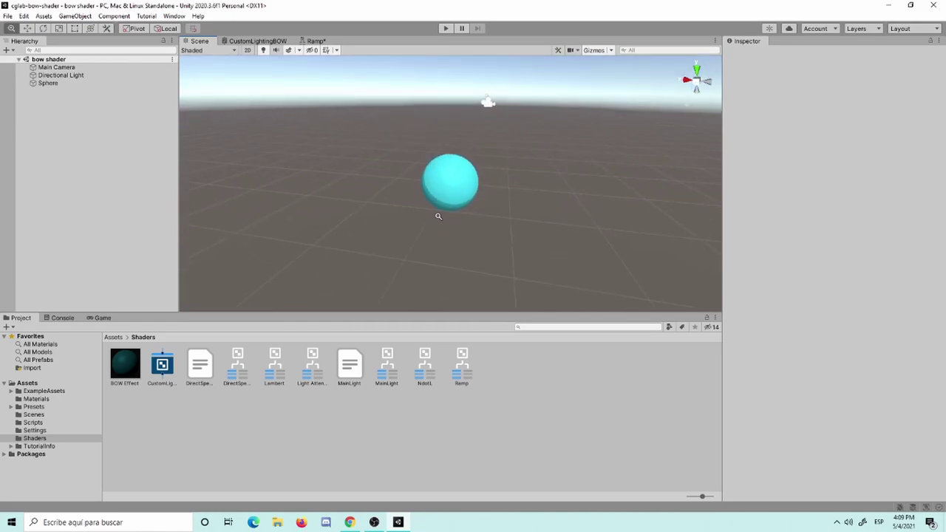
# Save the pending changes in the Ramp shader graph and return to the Scene view
pyautogui.scroll(3, 437, 215)
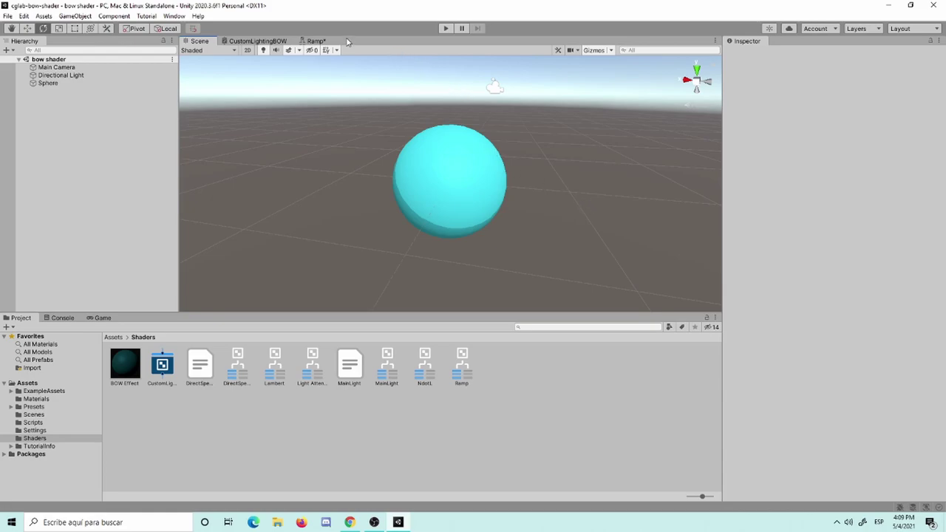
pyautogui.click(317, 42)
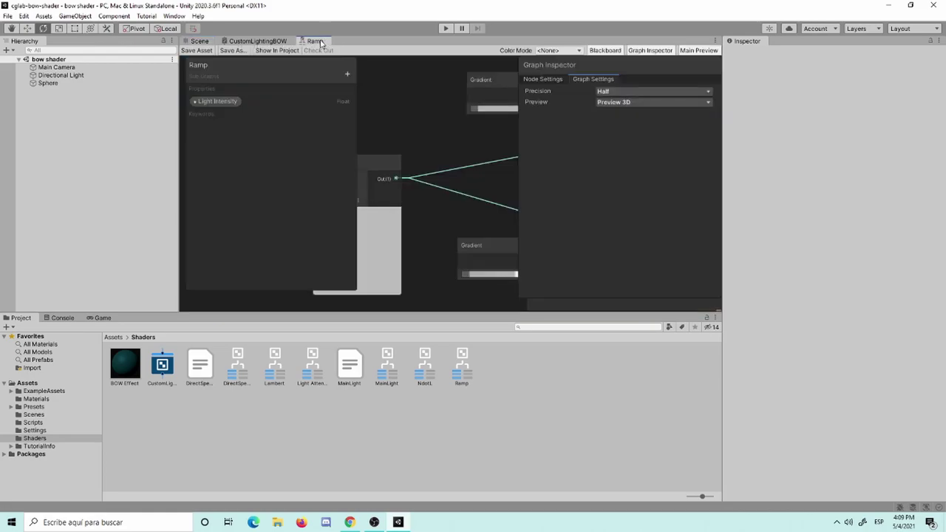
pyautogui.click(201, 41)
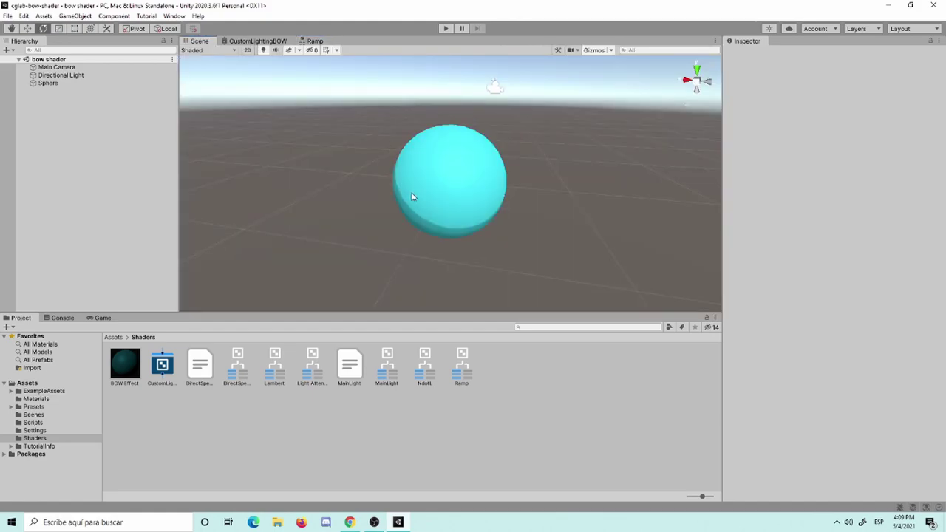